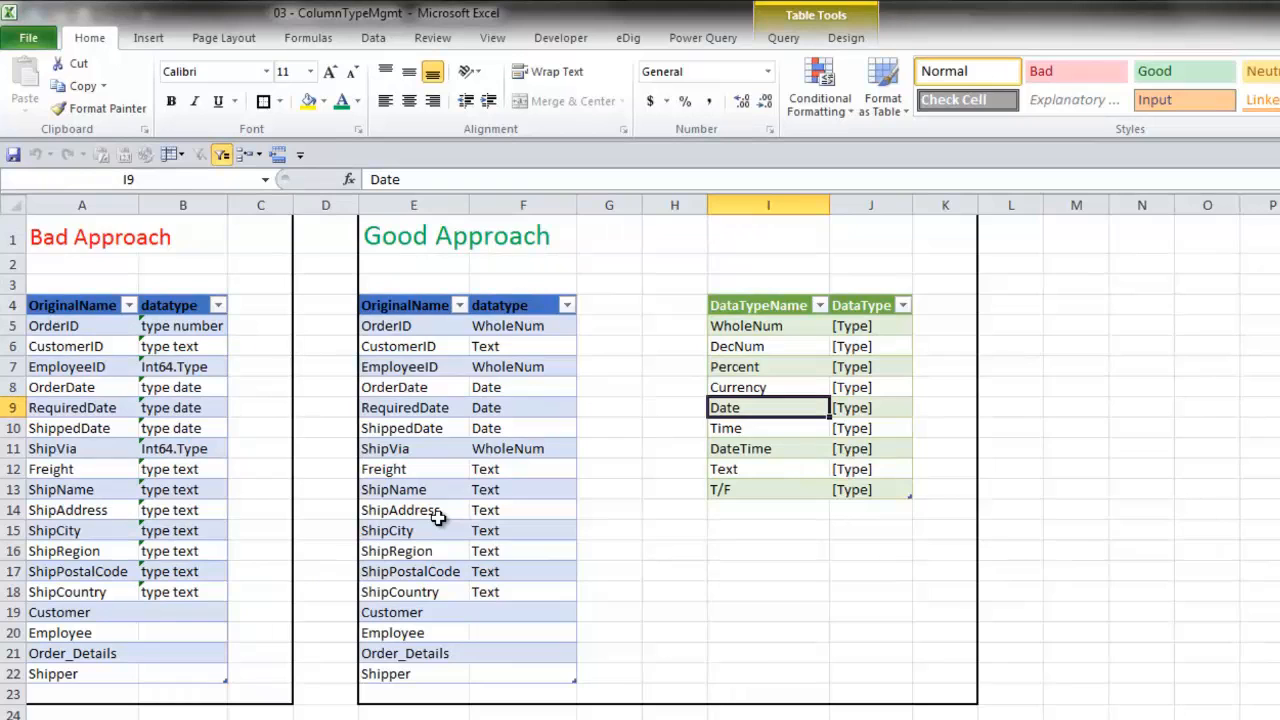
# Review the column names and datatype entries of the Bad Approach table and the DataTypeName lookup table
pyautogui.moveTo(85, 305); pyautogui.dragTo(98, 540)
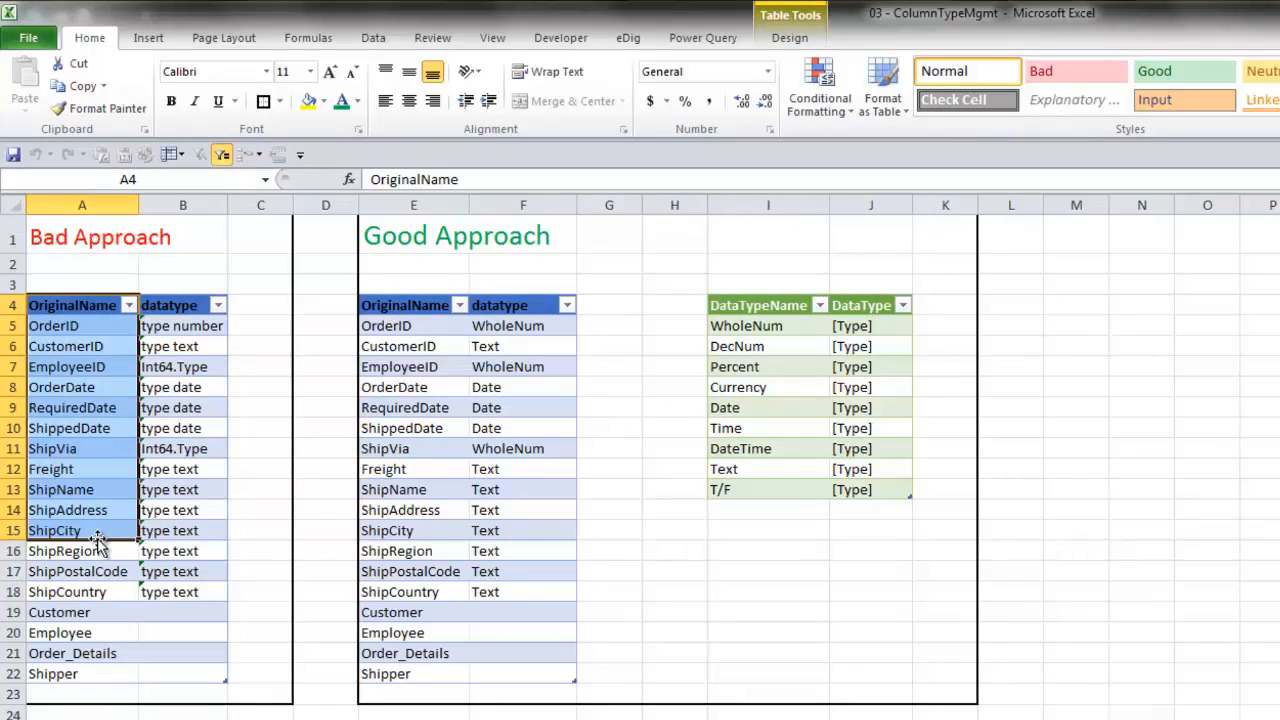
pyautogui.moveTo(180, 305); pyautogui.dragTo(194, 633)
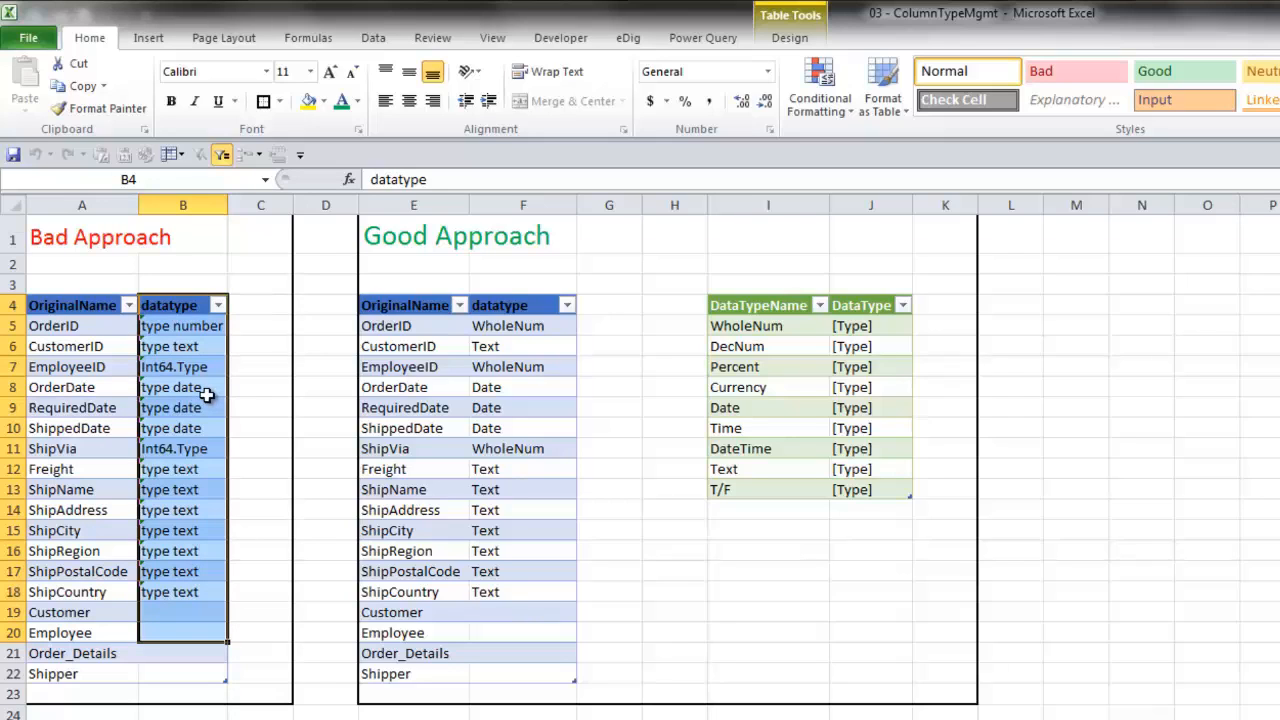
pyautogui.click(95, 367)
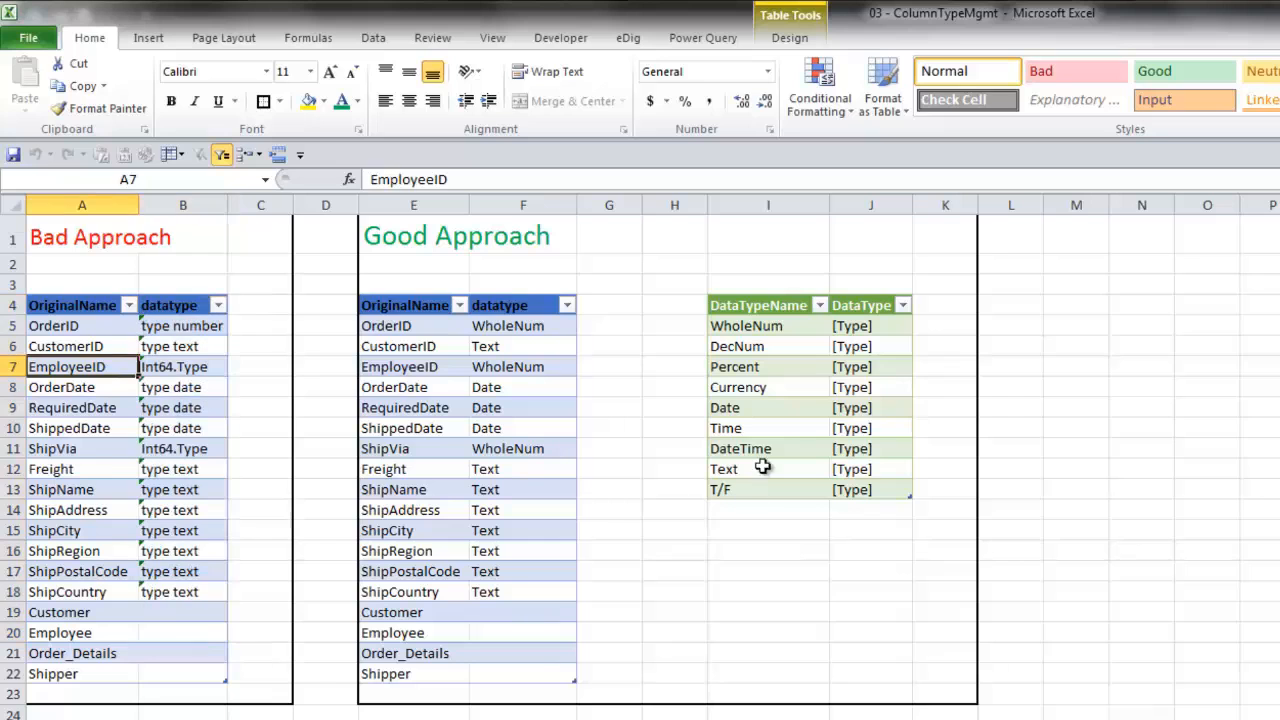
pyautogui.click(765, 449)
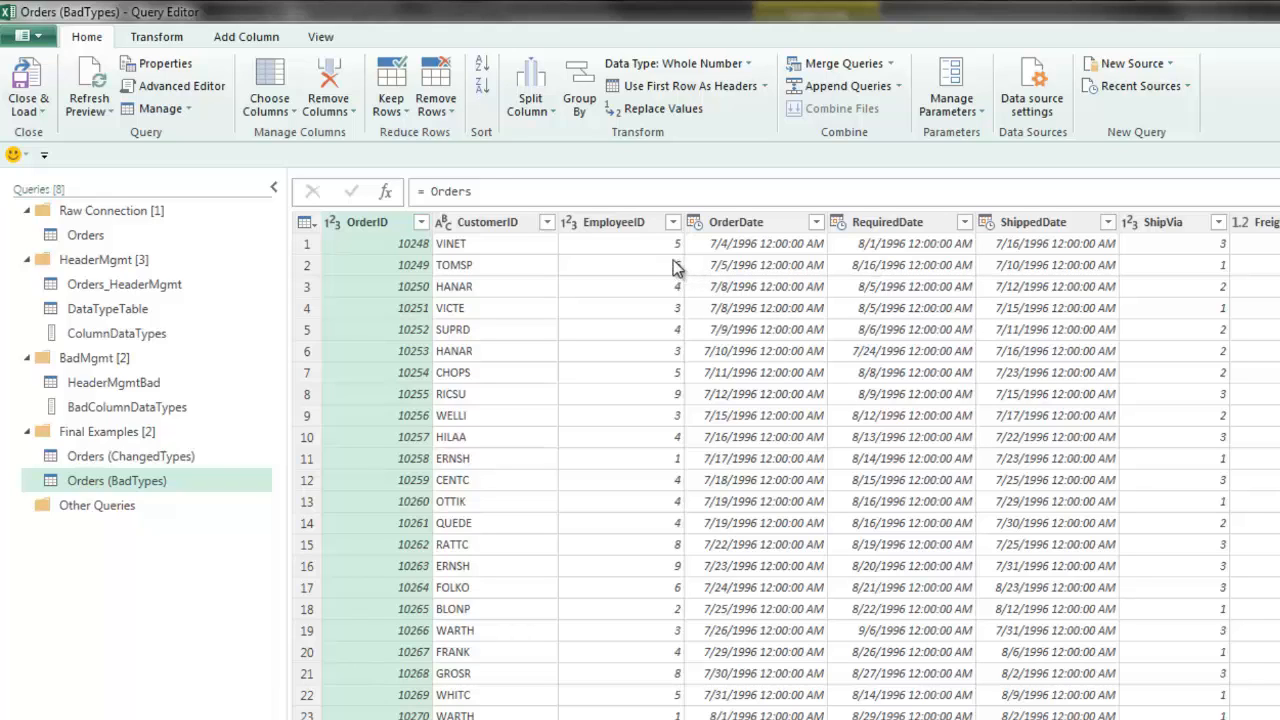
# Keep only the OrderDate, RequiredDate and ShippedDate columns in Orders (BadTypes) by filtering the column chooser for "date"
pyautogui.click(265, 77)
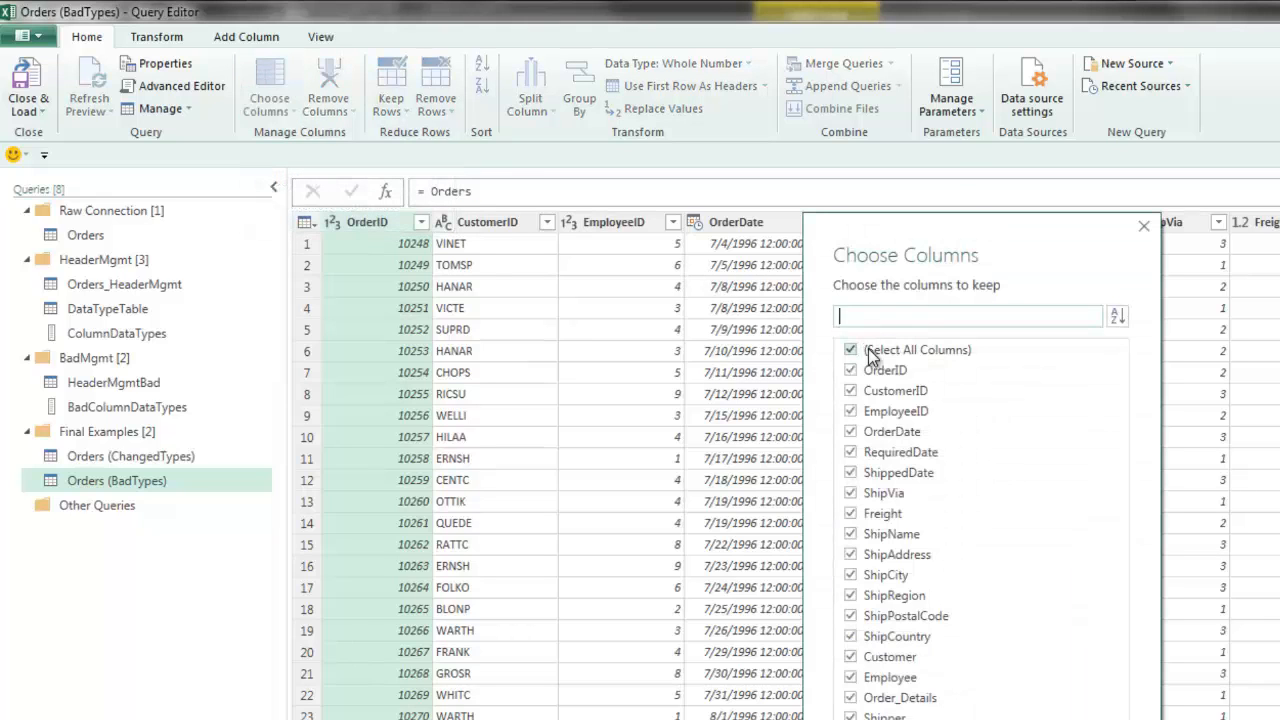
pyautogui.click(851, 350)
pyautogui.click(905, 318)
pyautogui.write('dat')
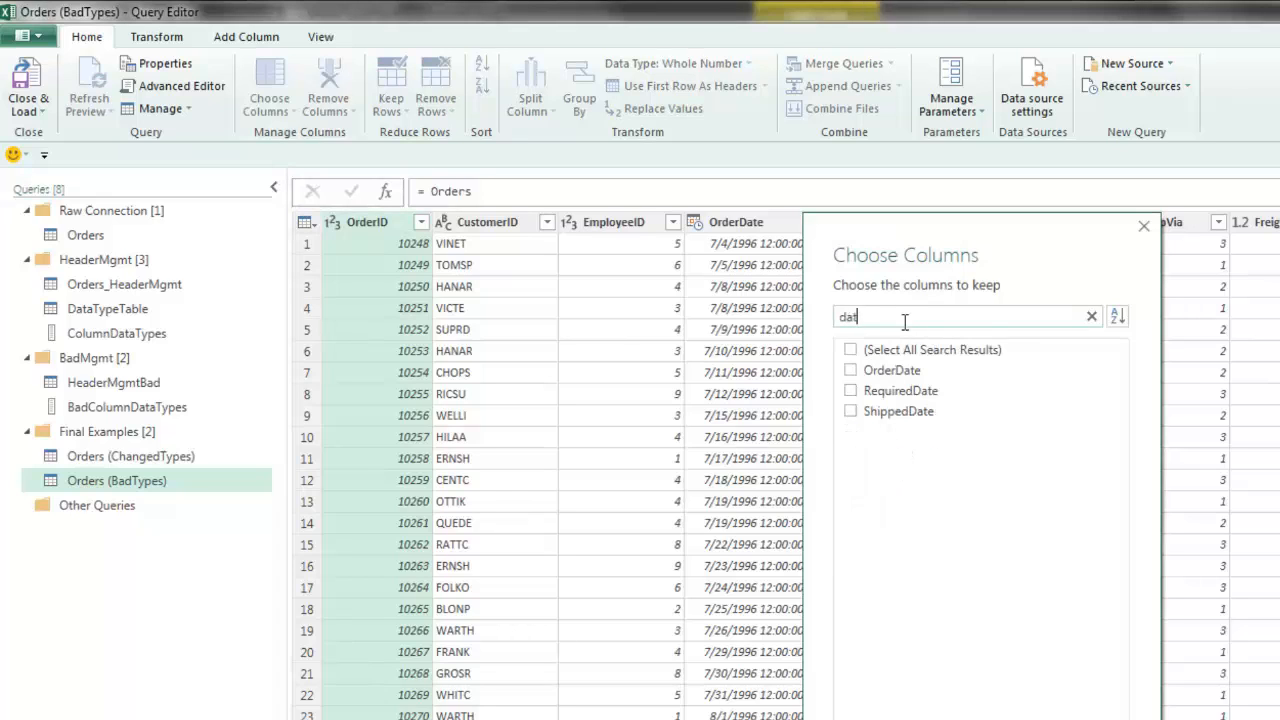
pyautogui.write('e')
pyautogui.press('Return')
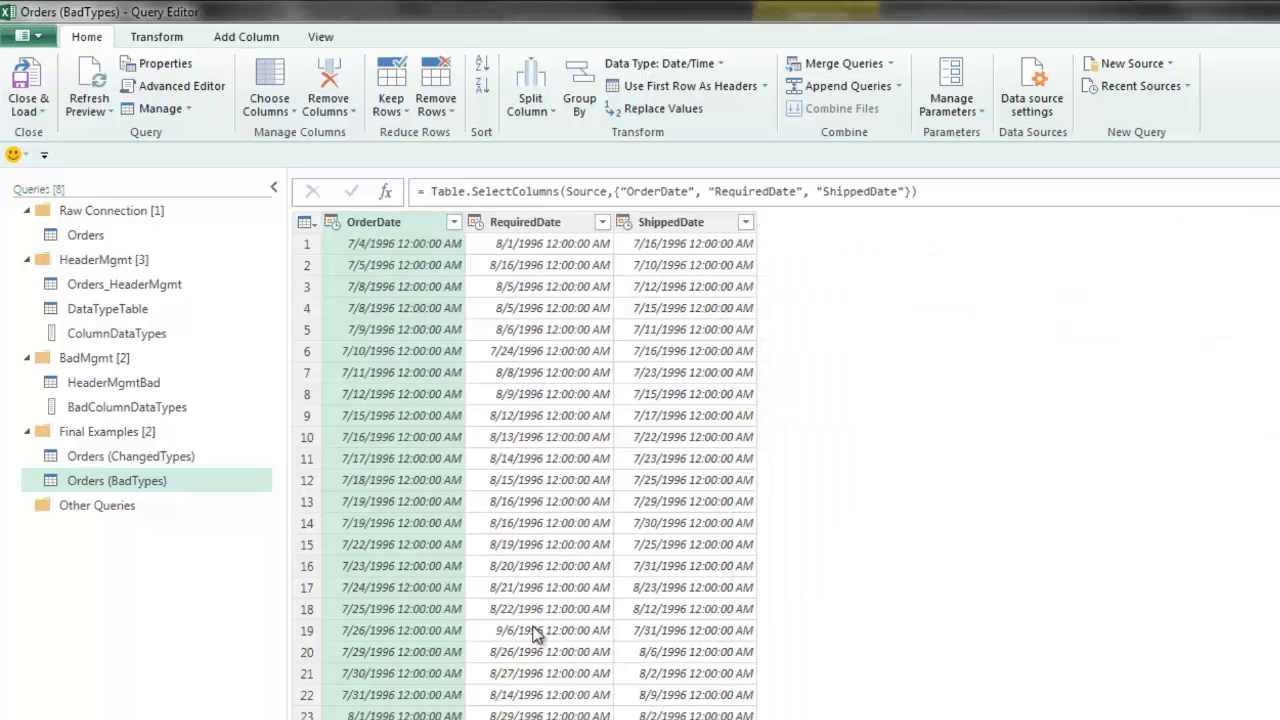
# Set the data type of all three remaining date columns to Date
pyautogui.click(453, 338)
pyautogui.hotkey('ctrl', 'a')
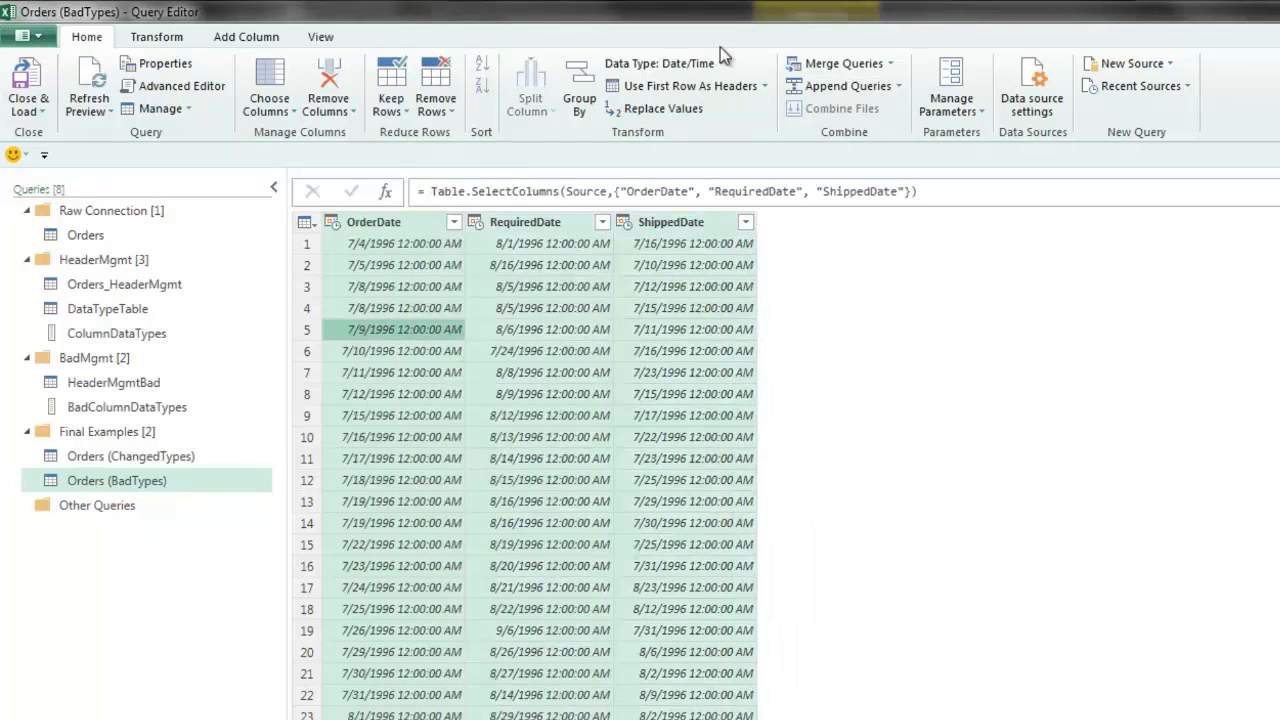
pyautogui.click(690, 63)
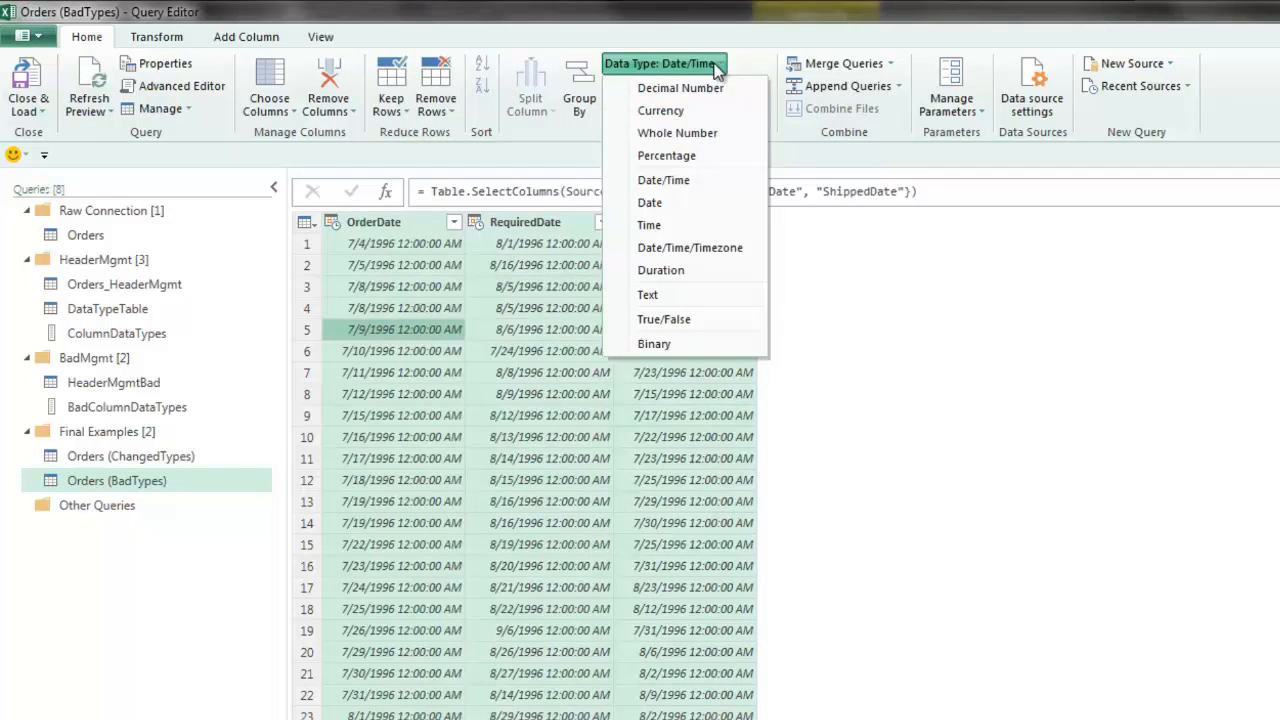
pyautogui.click(650, 202)
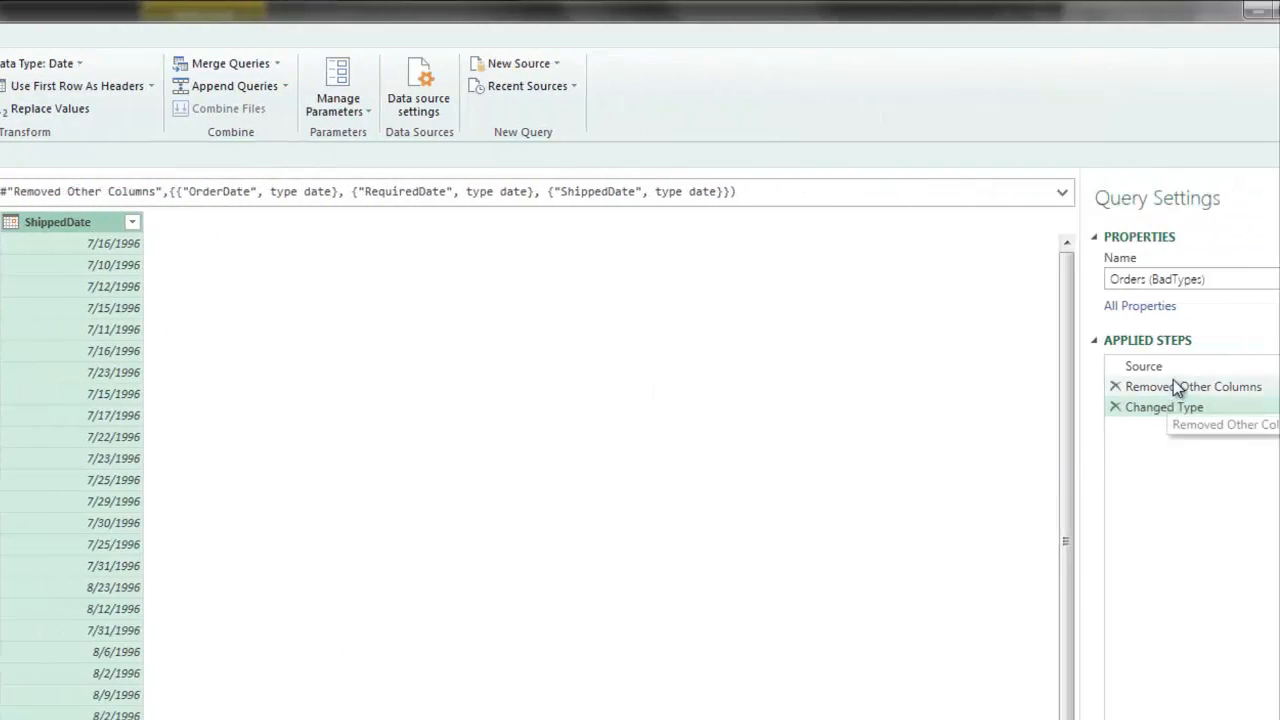
# Delete the Removed Other Columns step from the Orders (BadTypes) query
pyautogui.click(1272, 385)
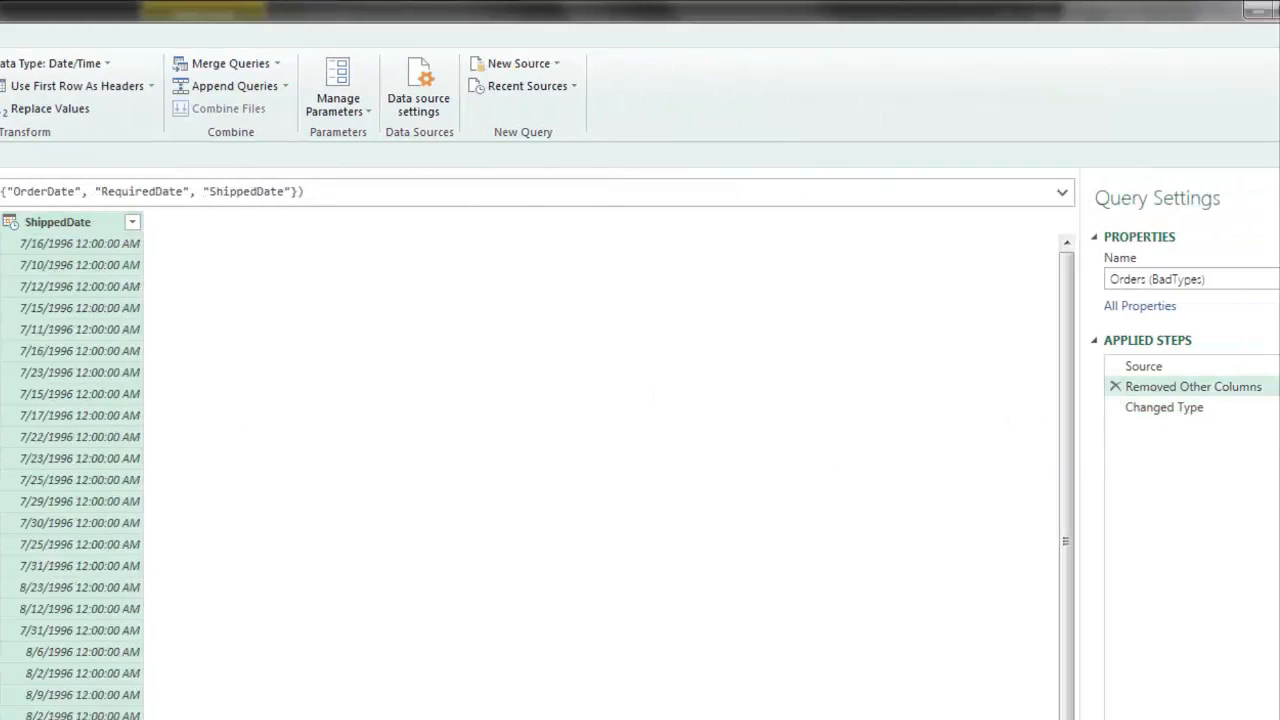
pyautogui.click(1115, 387)
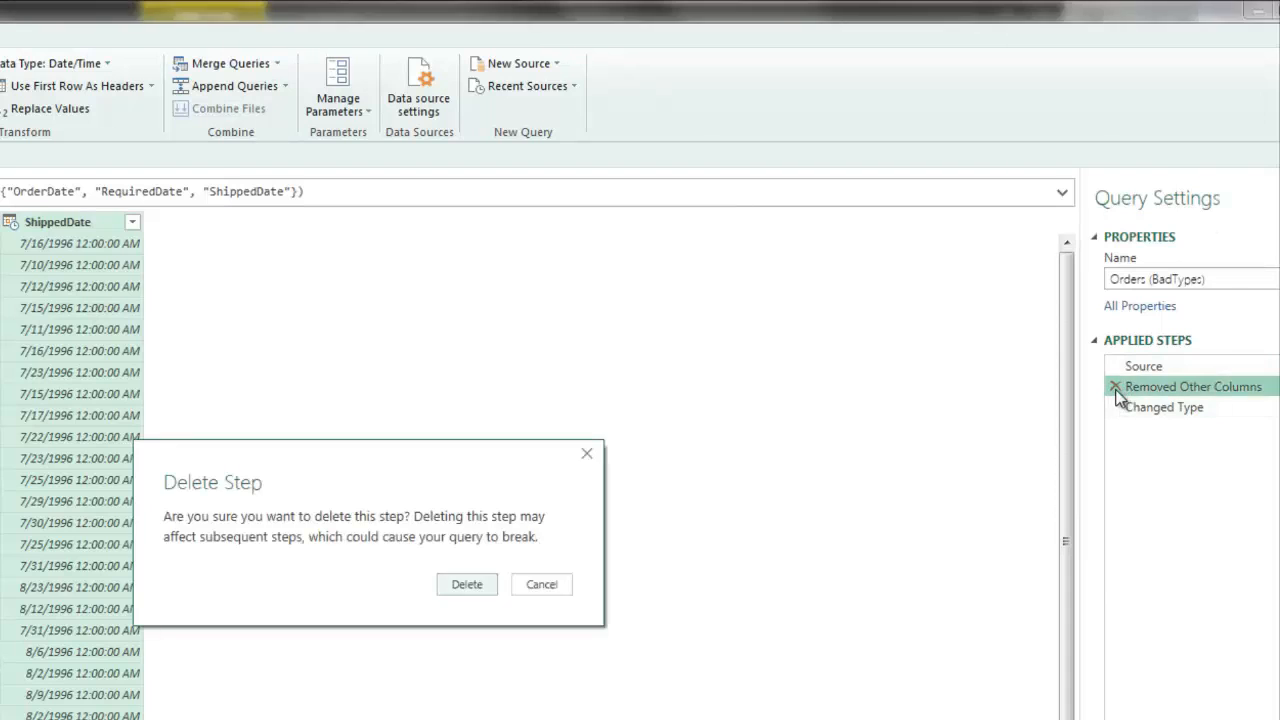
pyautogui.press('Return')
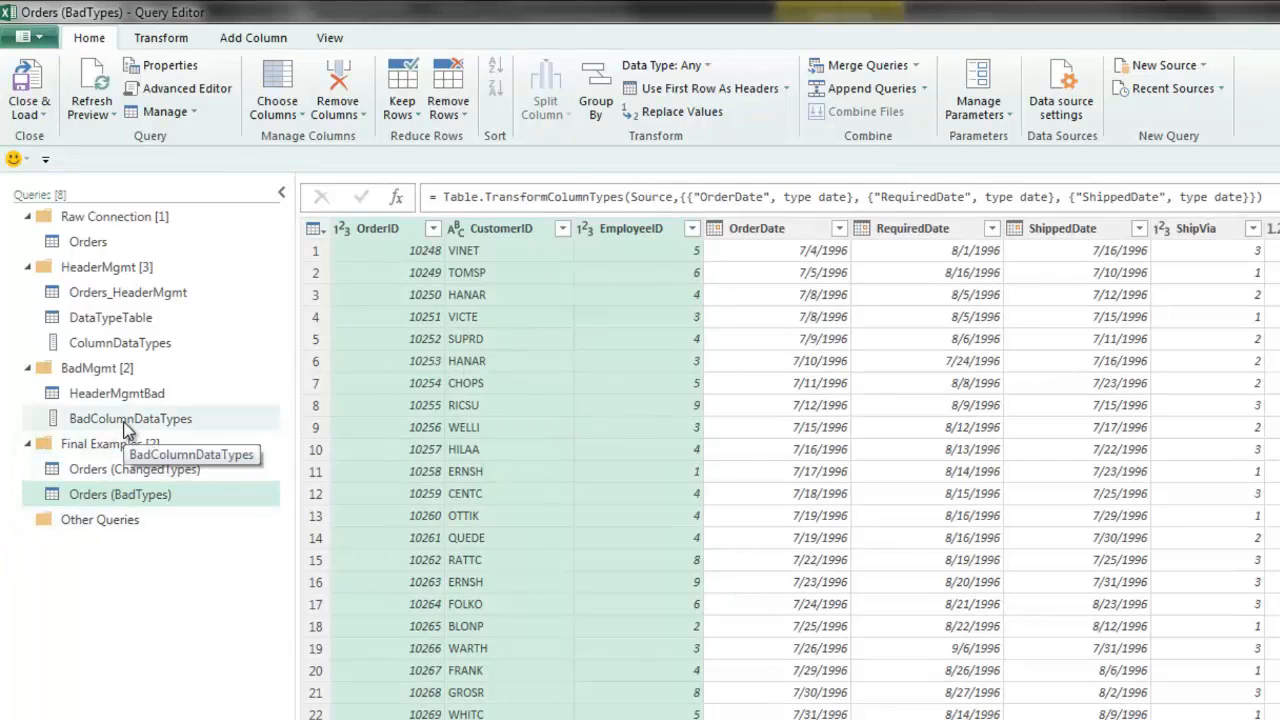
# Compare the datatype column of HeaderMgmtBad with the type argument for OrderDate in the Orders (BadTypes) formula
pyautogui.click(119, 395)
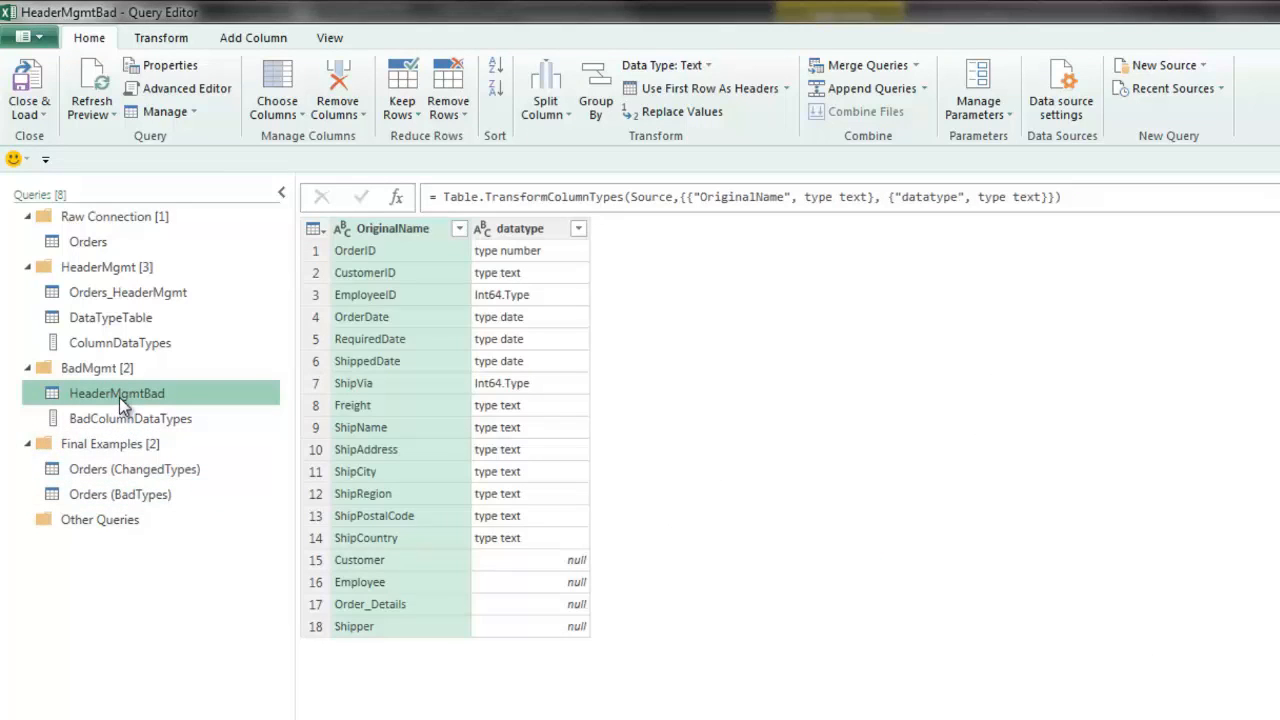
pyautogui.click(518, 255)
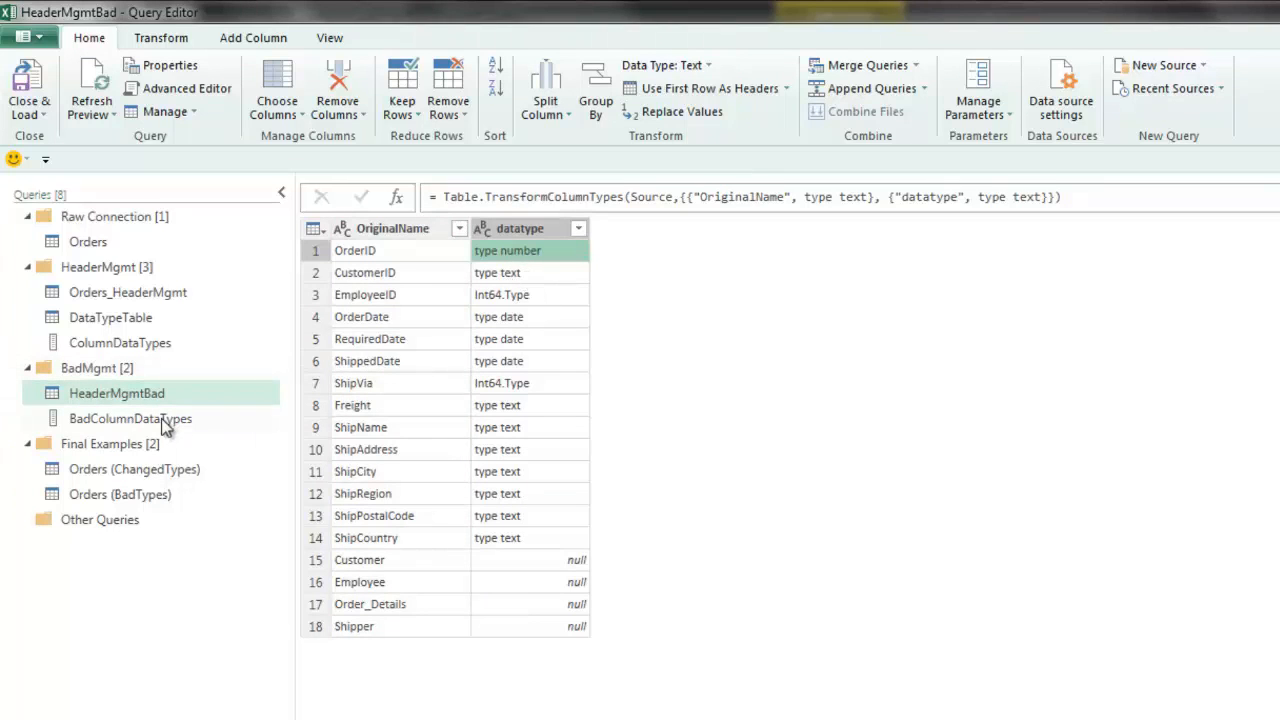
pyautogui.click(105, 492)
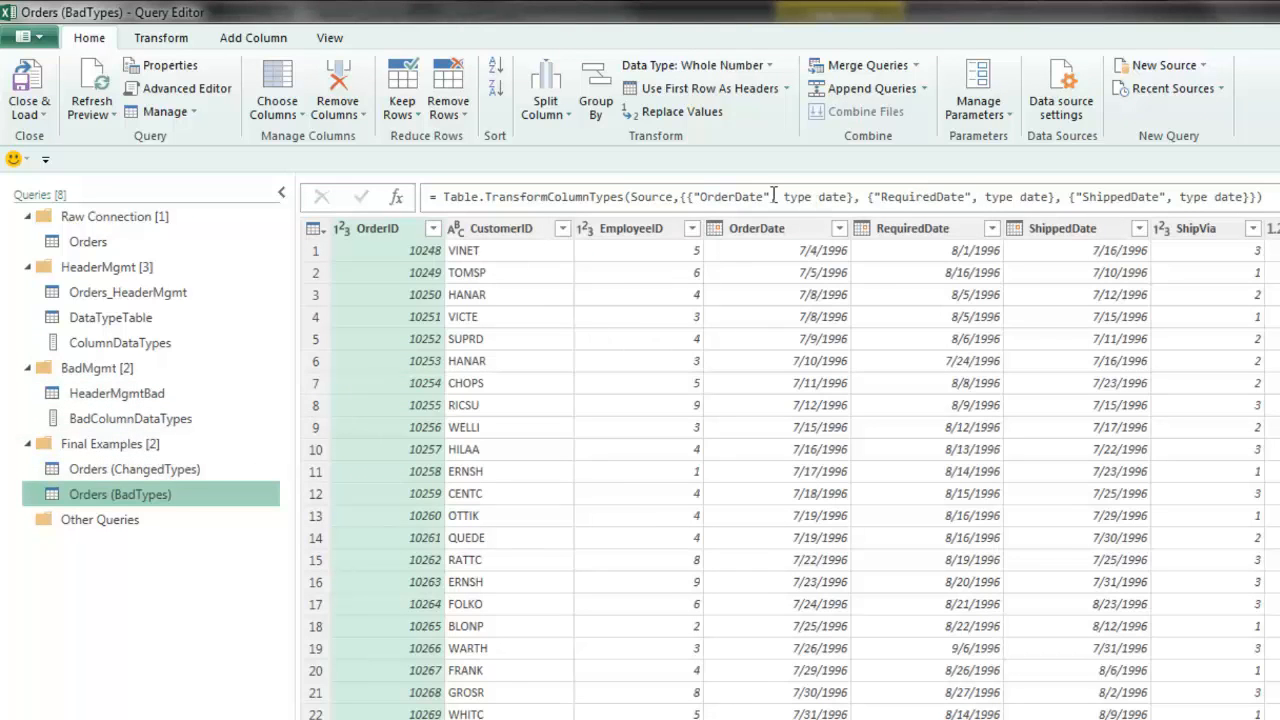
pyautogui.moveTo(780, 196); pyautogui.dragTo(848, 201)
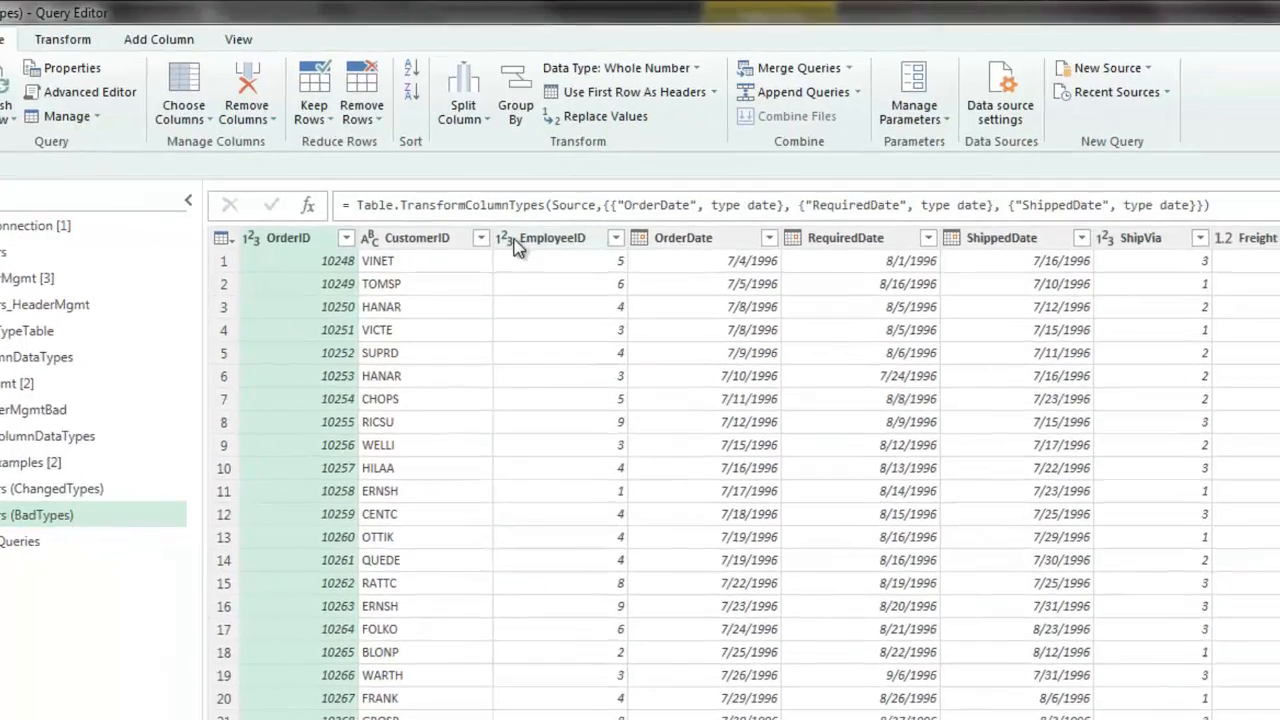
# Set the EmployeeID column's data type to Whole Number
pyautogui.click(587, 228)
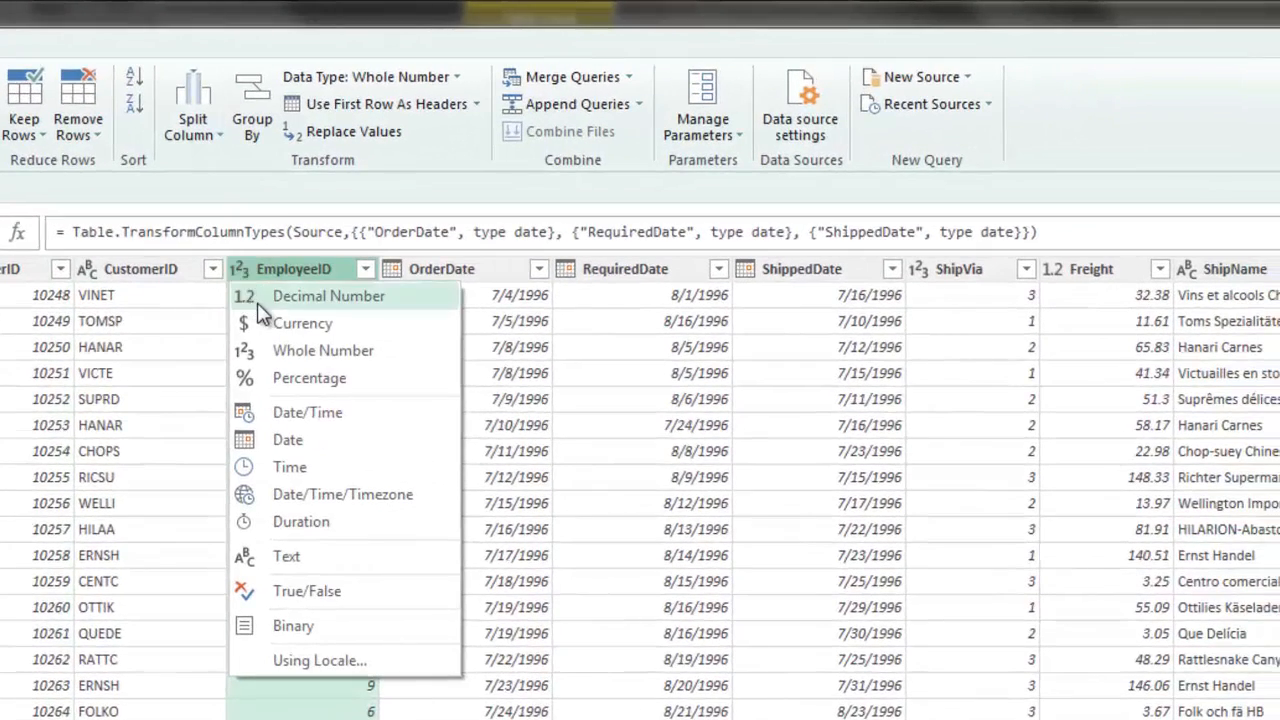
pyautogui.click(282, 351)
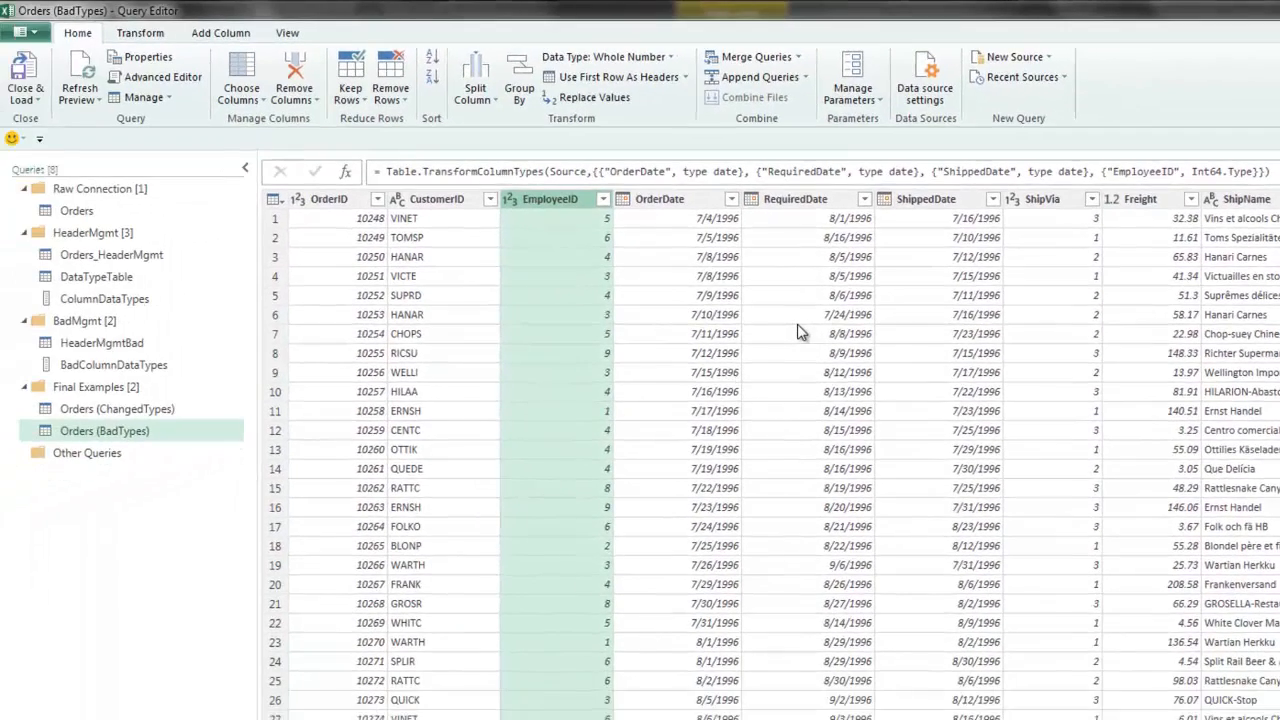
# Review the HeaderMgmtBad table and preview the first list inside BadColumnDataTypes
pyautogui.click(92, 341)
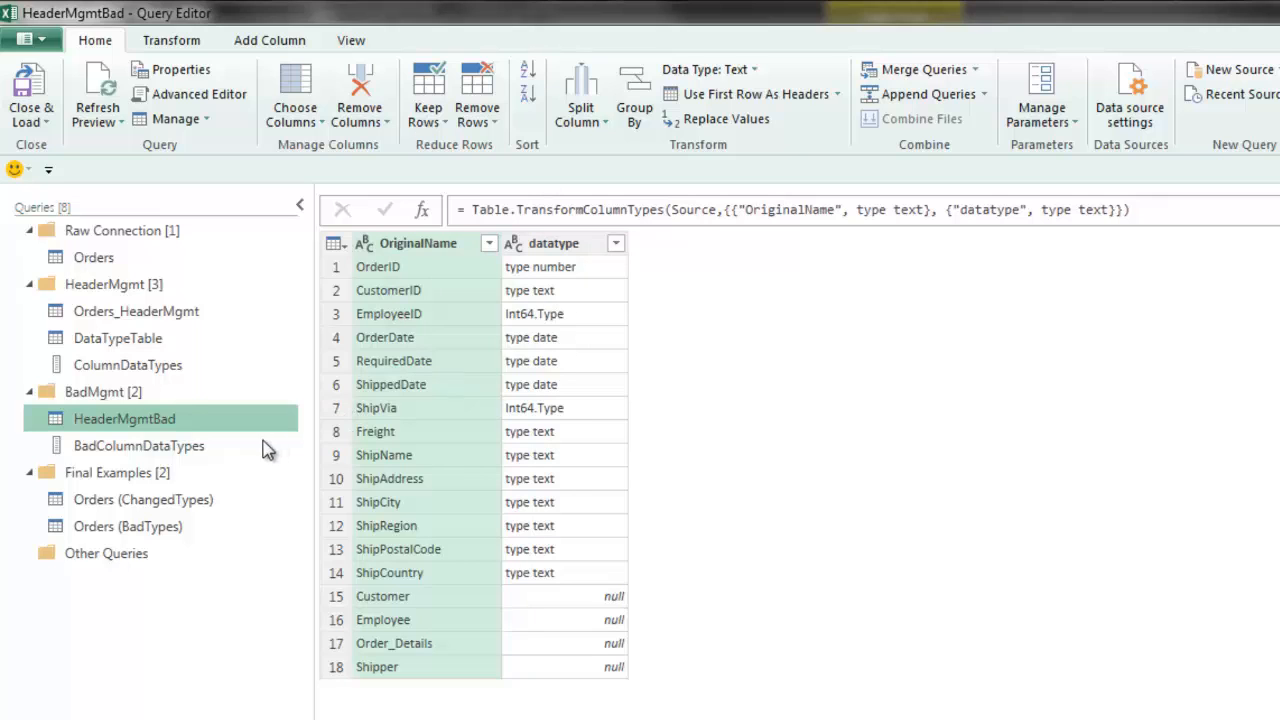
pyautogui.click(180, 452)
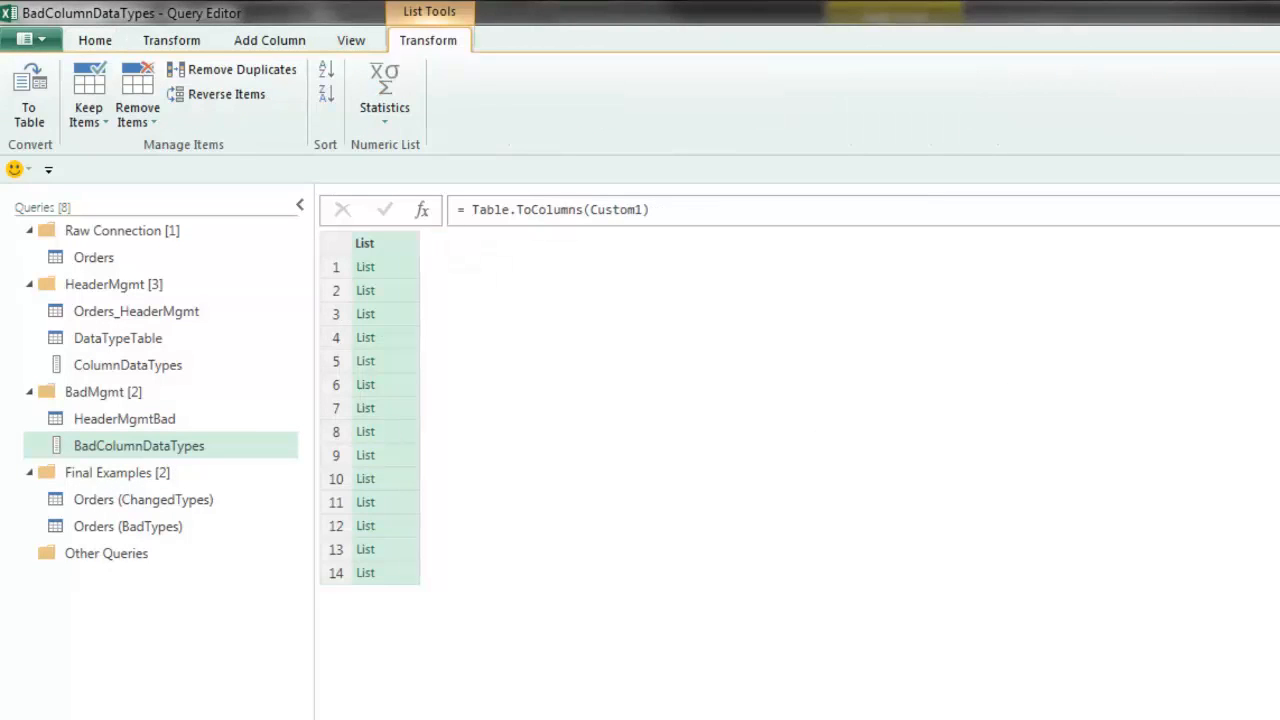
pyautogui.click(388, 267)
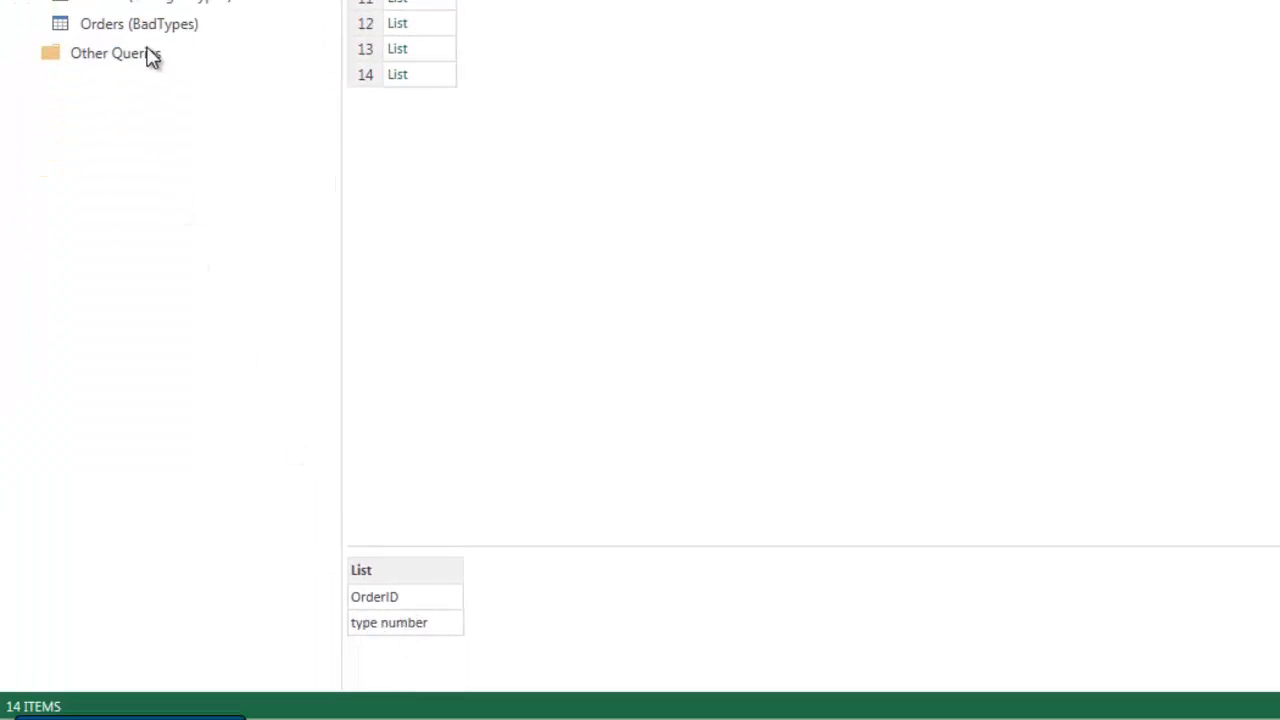
# Try to replace the hard-coded column and type list in the Orders (BadTypes) Table.TransformColumnTypes formula with BadColumnDataTypes
pyautogui.click(110, 18)
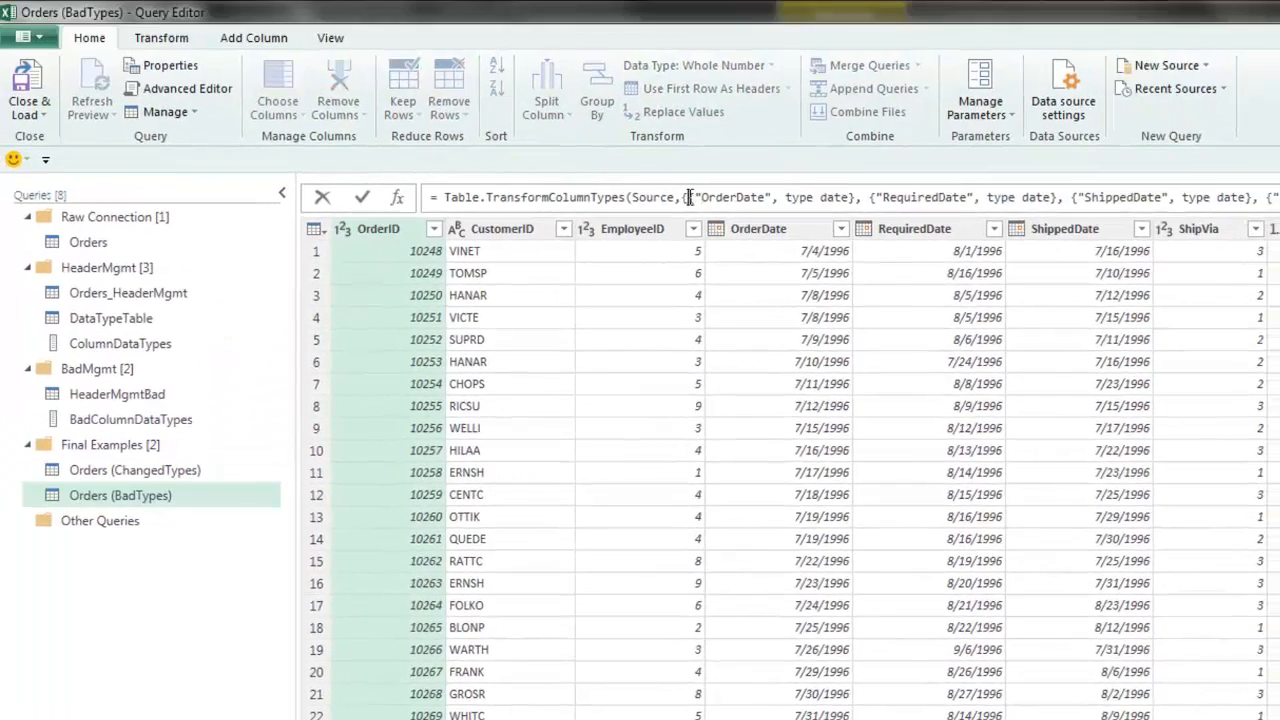
pyautogui.press('Delete')
pyautogui.press('Delete')
pyautogui.press('Delete')
pyautogui.press('Delete')
pyautogui.press('Delete')
pyautogui.press('Delete')
pyautogui.press('Delete')
pyautogui.press('Delete')
pyautogui.press('Delete')
pyautogui.press('Delete')
pyautogui.press('Delete')
pyautogui.press('Delete')
pyautogui.press('Delete')
pyautogui.press('Delete')
pyautogui.press('Delete')
pyautogui.press('Delete')
pyautogui.press('Delete')
pyautogui.press('Delete')
pyautogui.press('Delete')
pyautogui.press('Delete')
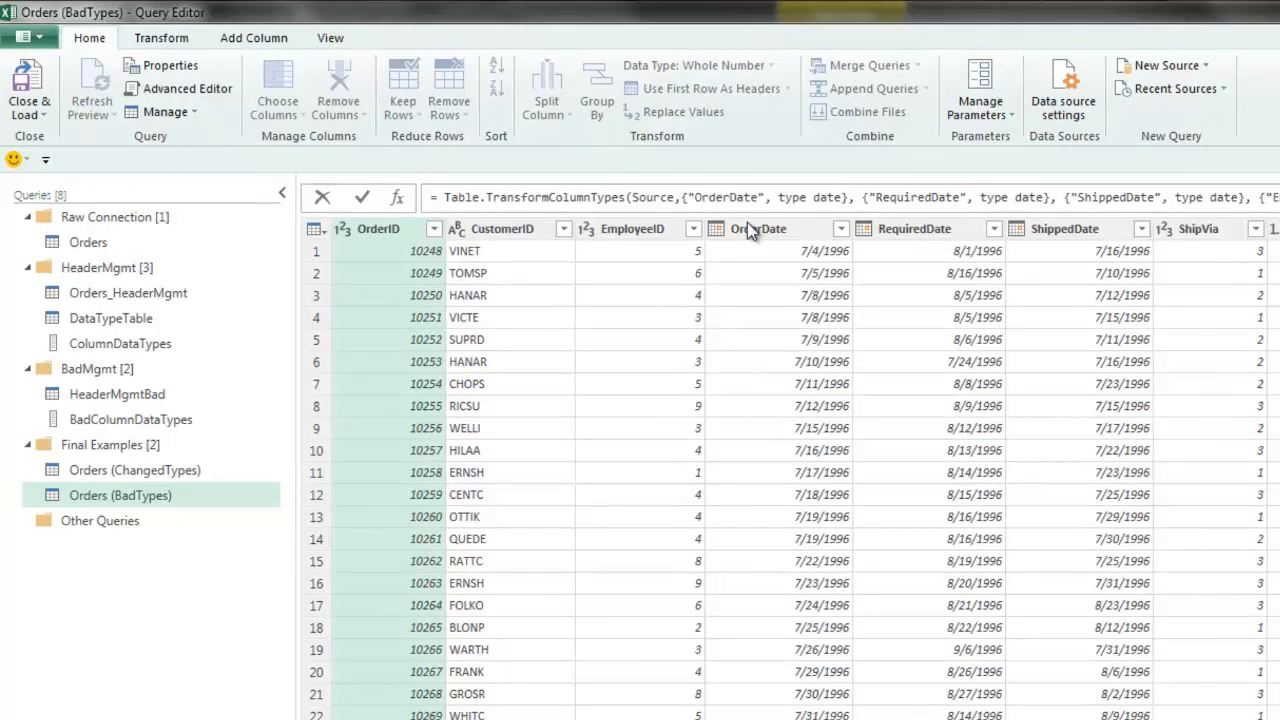
pyautogui.press('Delete')
pyautogui.press('Delete')
pyautogui.press('Delete')
pyautogui.press('Delete')
pyautogui.press('Delete')
pyautogui.press('Delete')
pyautogui.press('Delete')
pyautogui.press('Delete')
pyautogui.press('Delete')
pyautogui.press('Delete')
pyautogui.press('Delete')
pyautogui.press('Delete')
pyautogui.press('Delete')
pyautogui.press('Delete')
pyautogui.press('Delete')
pyautogui.press('Delete')
pyautogui.press('Delete')
pyautogui.press('Delete')
pyautogui.press('Delete')
pyautogui.press('Delete')
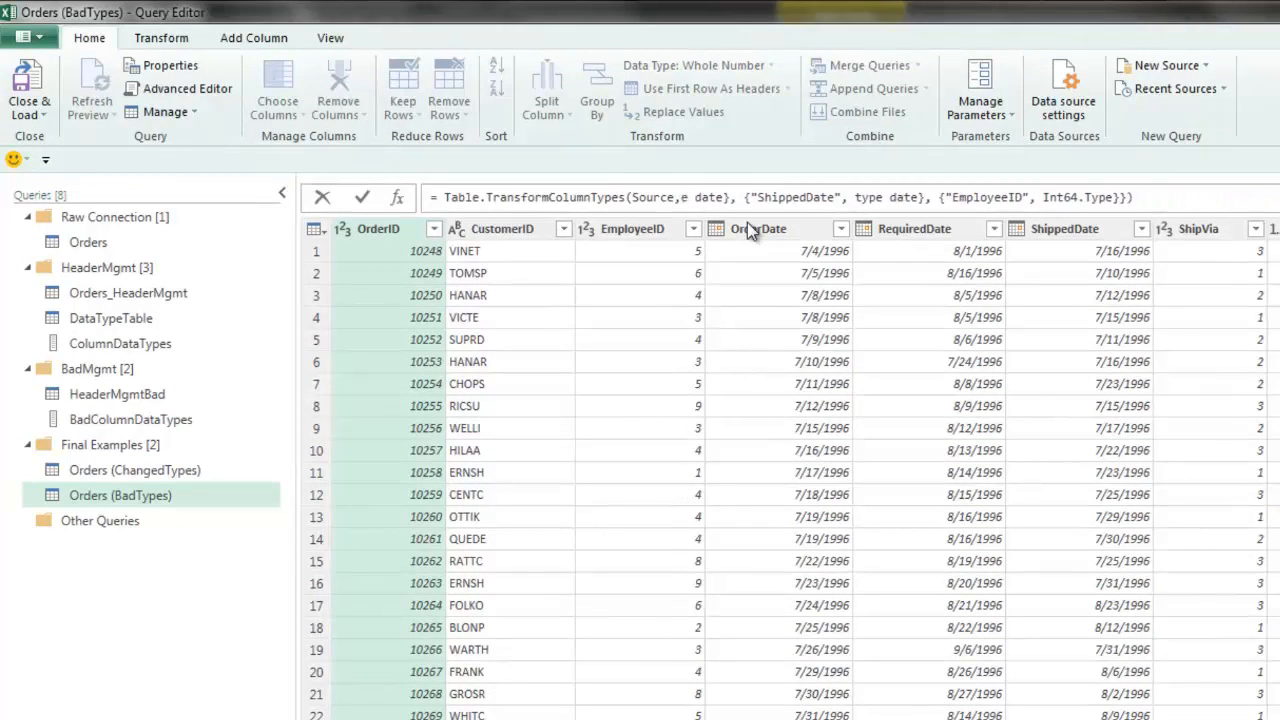
pyautogui.press('Delete')
pyautogui.press('Delete')
pyautogui.press('Delete')
pyautogui.press('Delete')
pyautogui.press('Delete')
pyautogui.press('Delete')
pyautogui.press('Delete')
pyautogui.press('Delete')
pyautogui.press('Delete')
pyautogui.press('Delete')
pyautogui.press('Delete')
pyautogui.press('Delete')
pyautogui.press('Delete')
pyautogui.press('Delete')
pyautogui.press('Delete')
pyautogui.press('Delete')
pyautogui.press('Delete')
pyautogui.press('Delete')
pyautogui.press('Delete')
pyautogui.press('Delete')
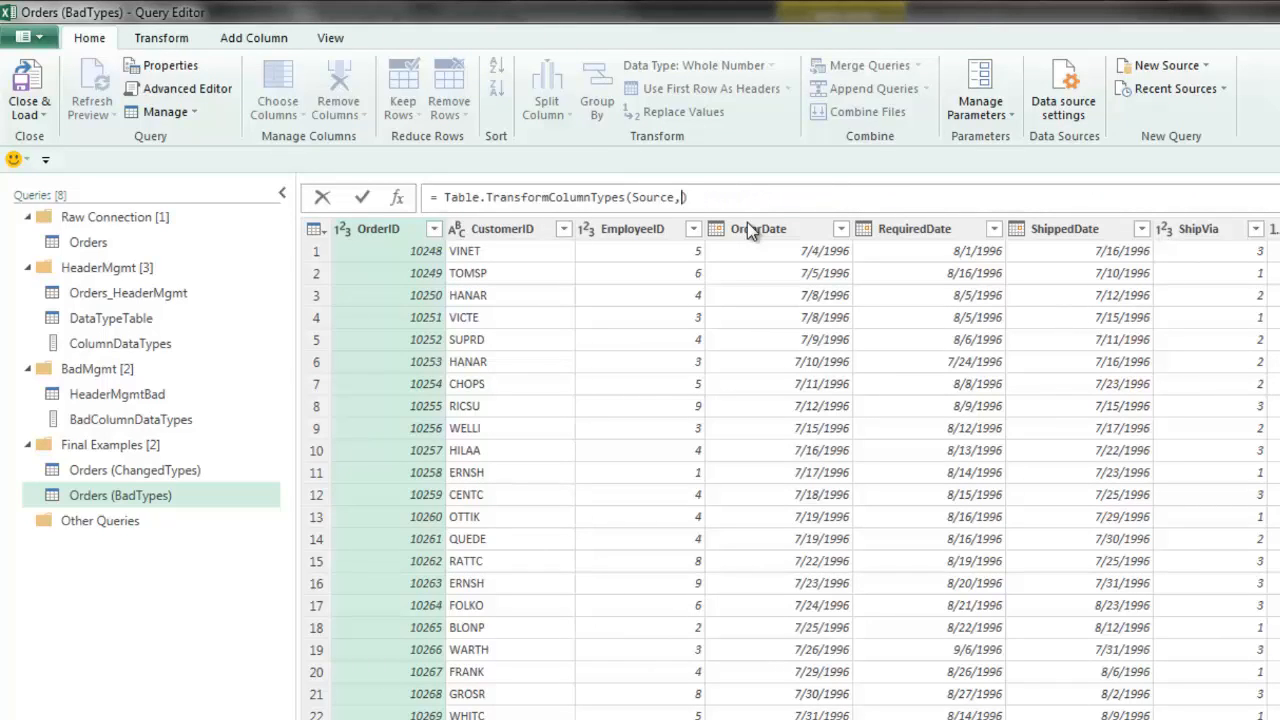
pyautogui.write('BadColumnDataTypes')
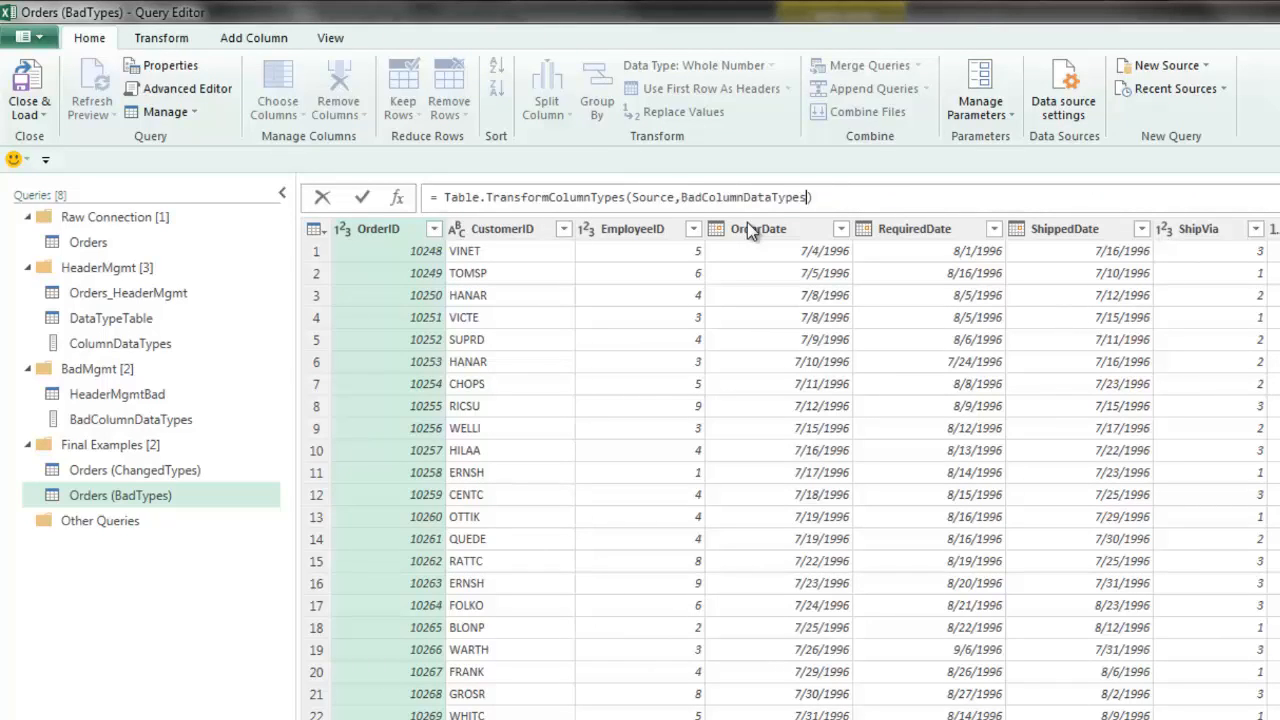
pyautogui.press('Return')
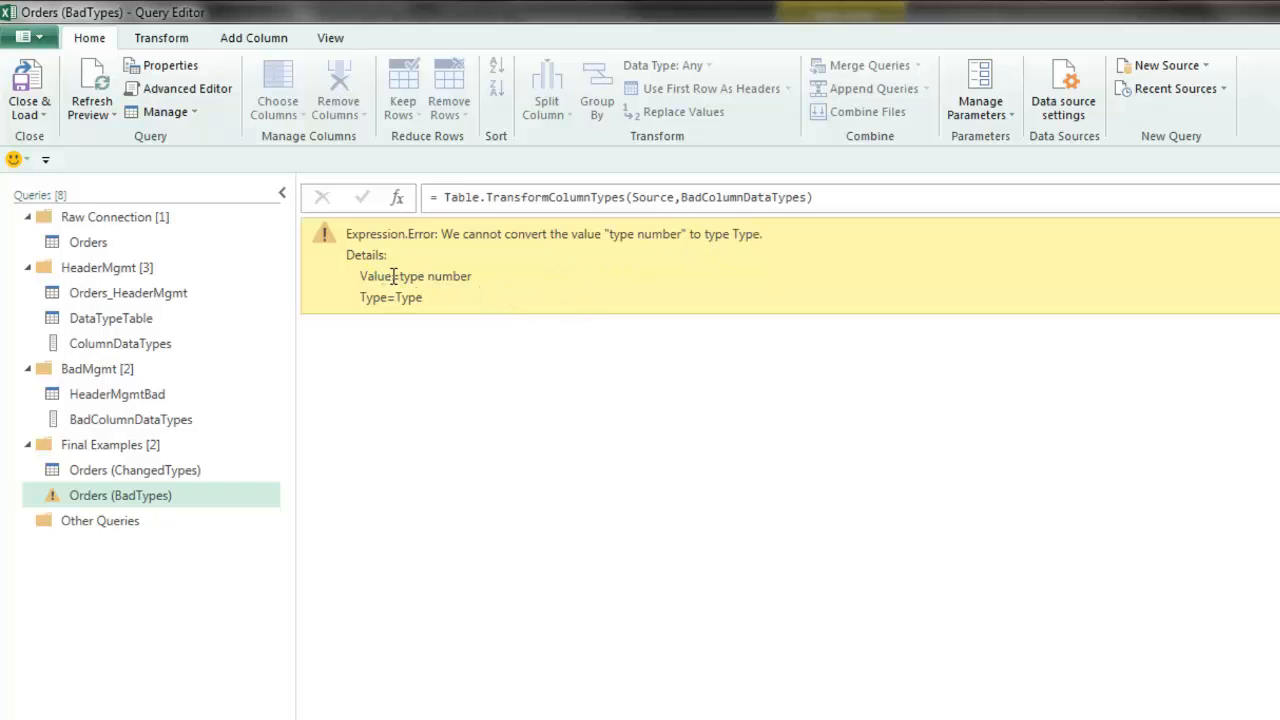
# Examine the value and type in the conversion error's details, and remove the type change that uses BadColumnDataTypes
pyautogui.moveTo(401, 276); pyautogui.dragTo(478, 270)
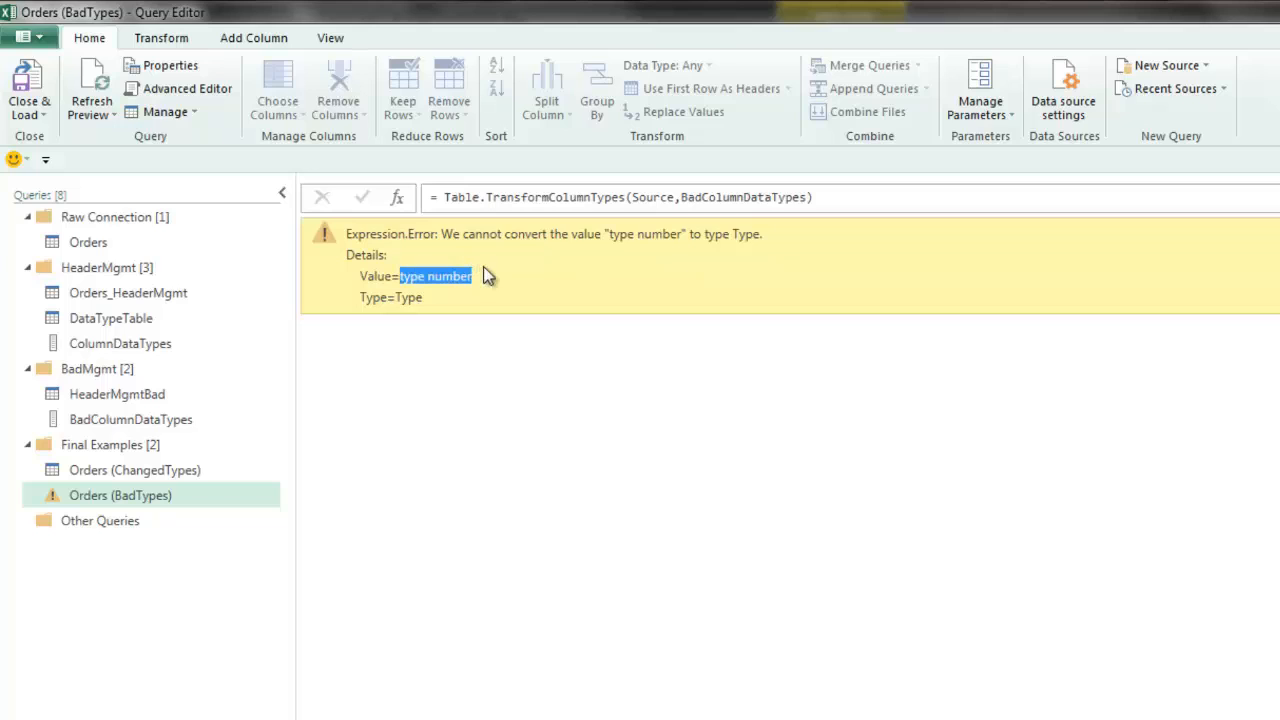
pyautogui.click(409, 298)
pyautogui.click(1279, 405)
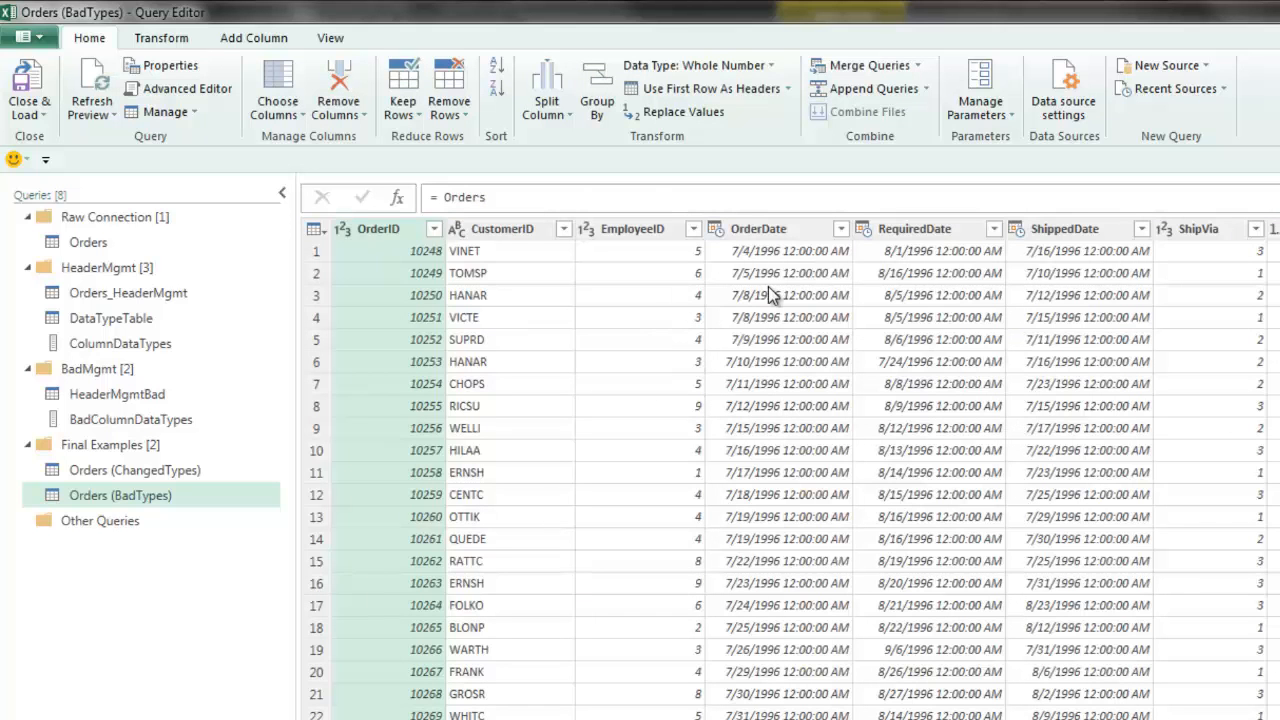
# Set the OrderDate column's data type to Date and inspect the column name and type arguments in the generated formula
pyautogui.click(716, 229)
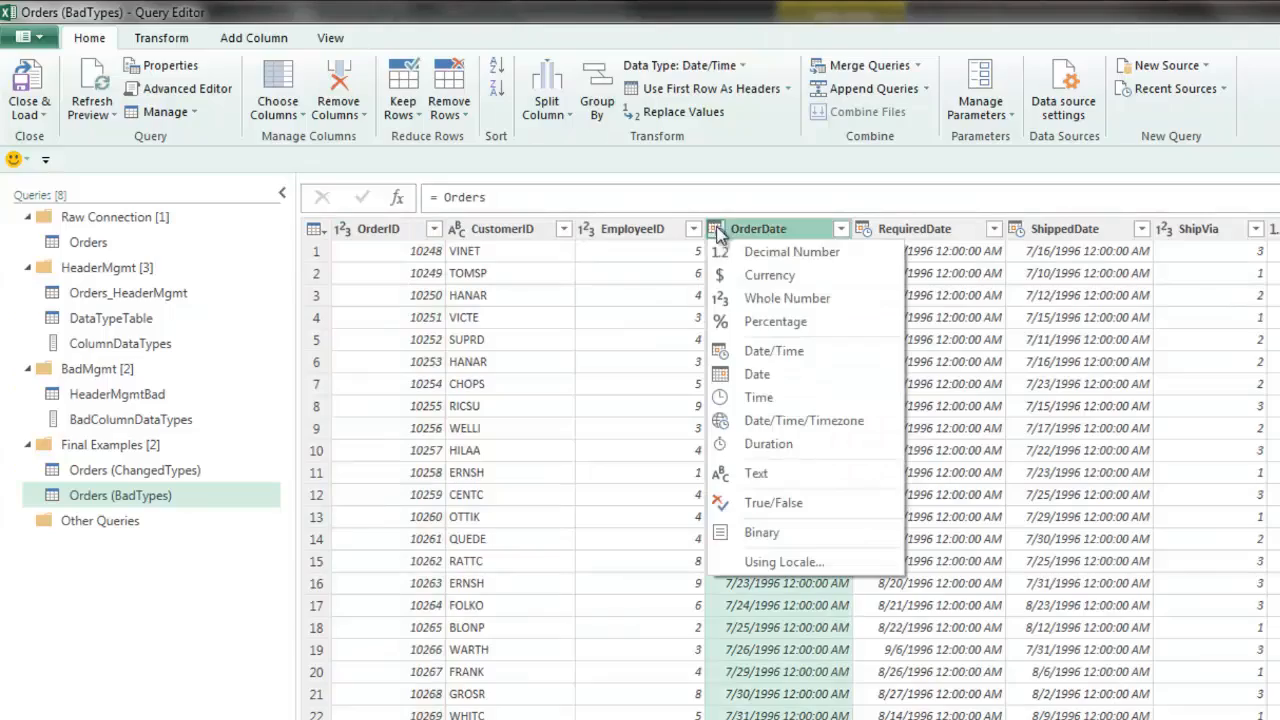
pyautogui.click(762, 380)
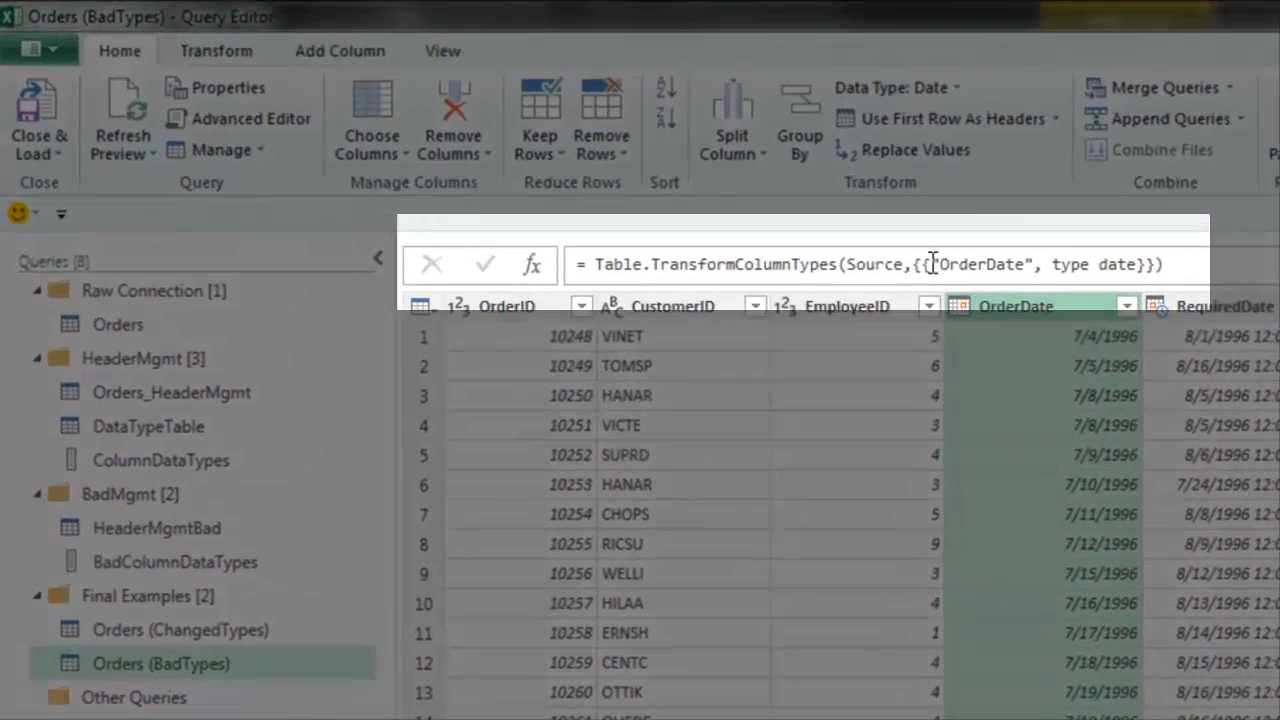
pyautogui.moveTo(935, 263); pyautogui.dragTo(966, 267)
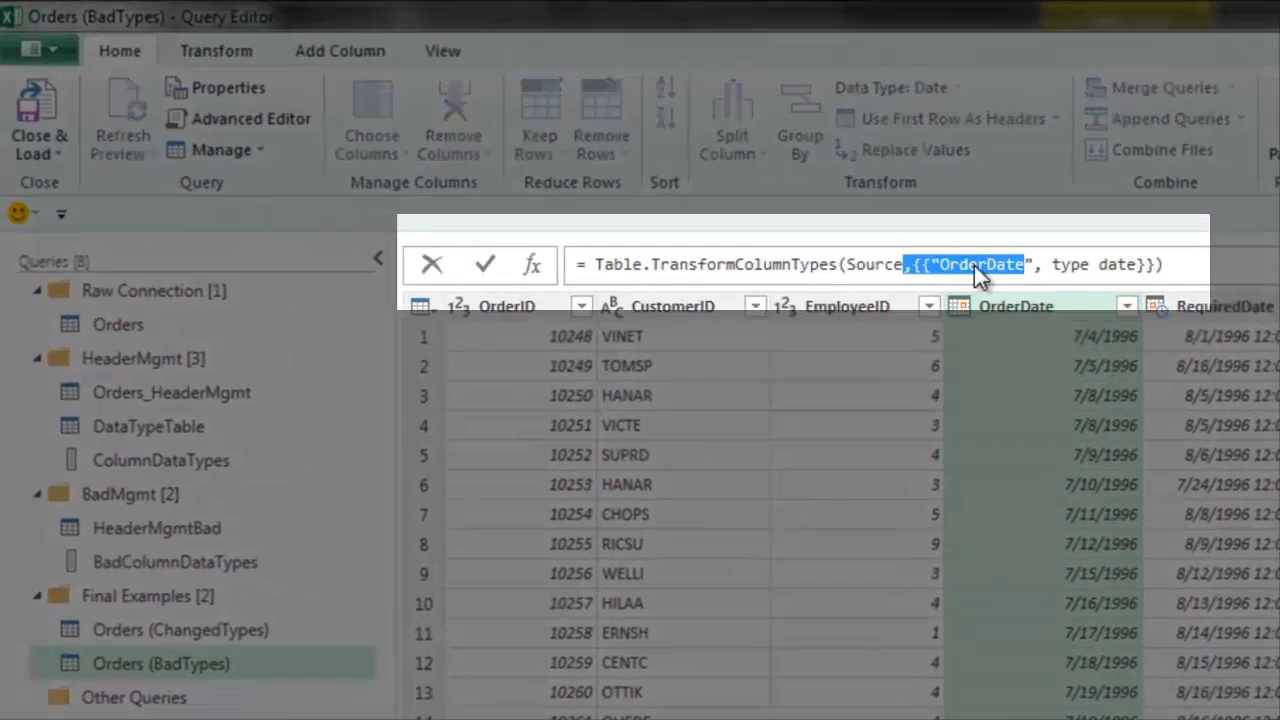
pyautogui.click(976, 265)
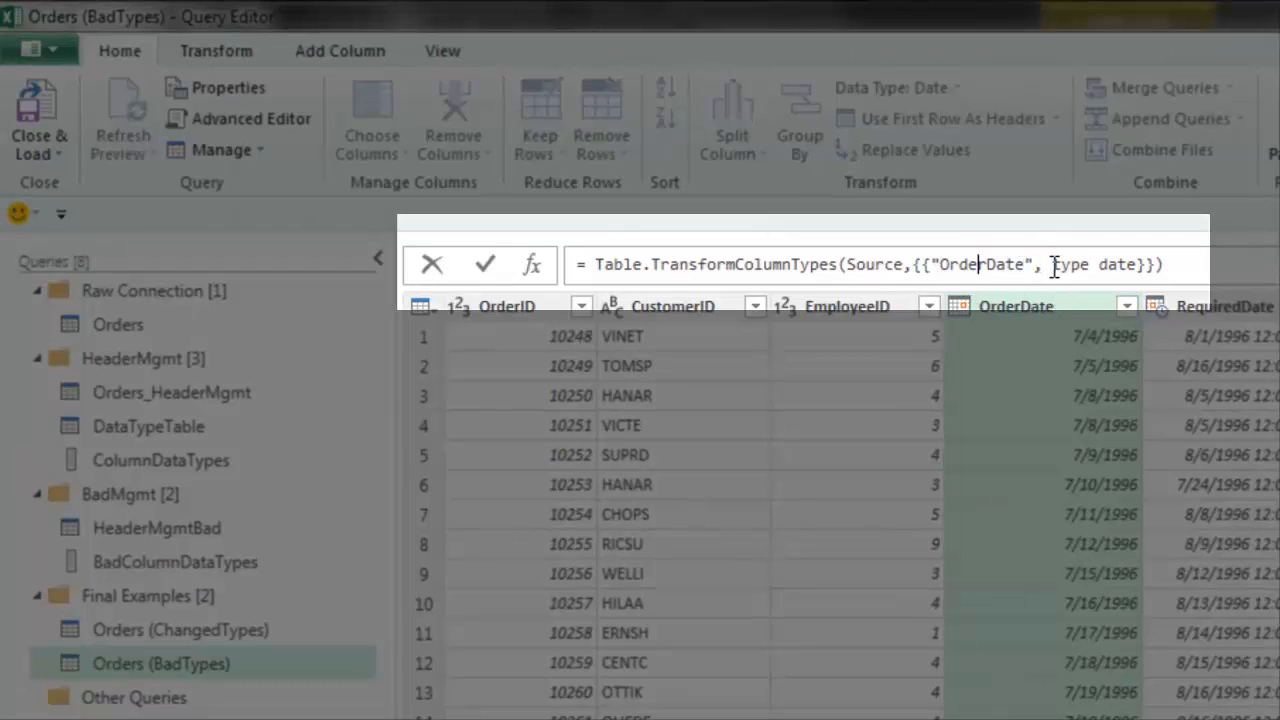
pyautogui.moveTo(1052, 265); pyautogui.dragTo(1110, 270)
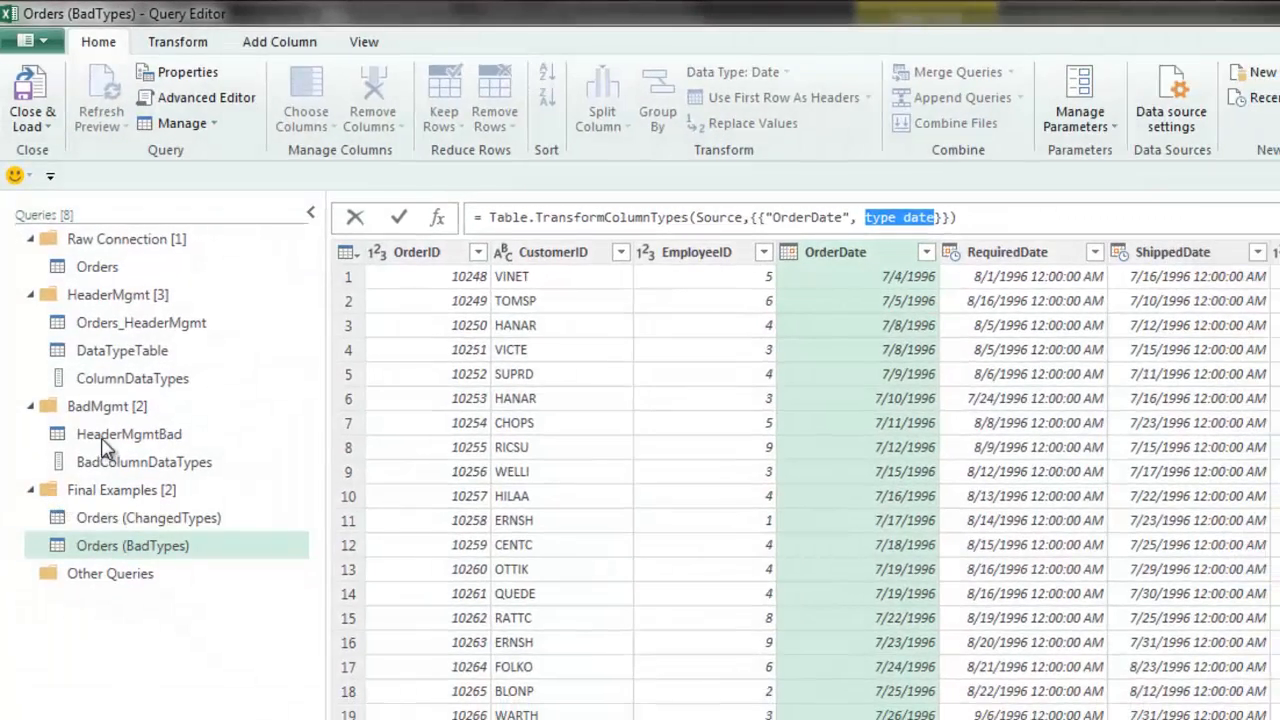
# Review the datatype entries in the HeaderMgmtBad query and the second list in BadColumnDataTypes
pyautogui.click(106, 436)
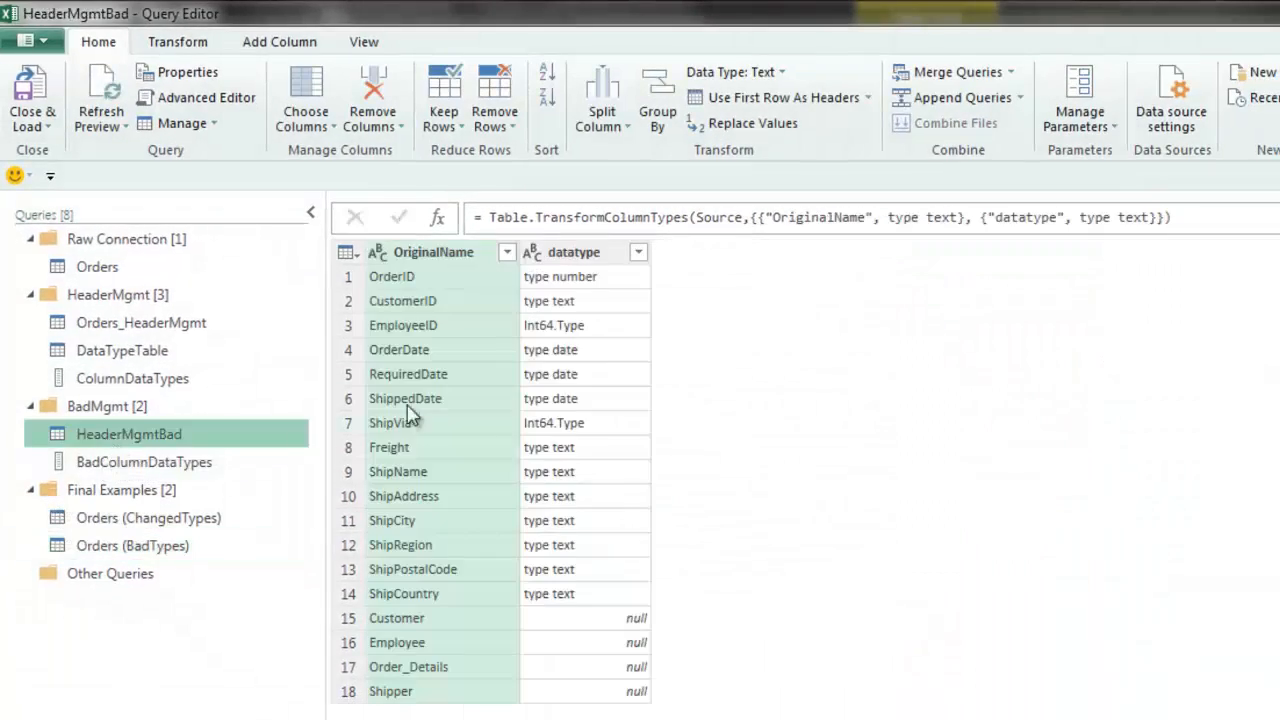
pyautogui.click(562, 281)
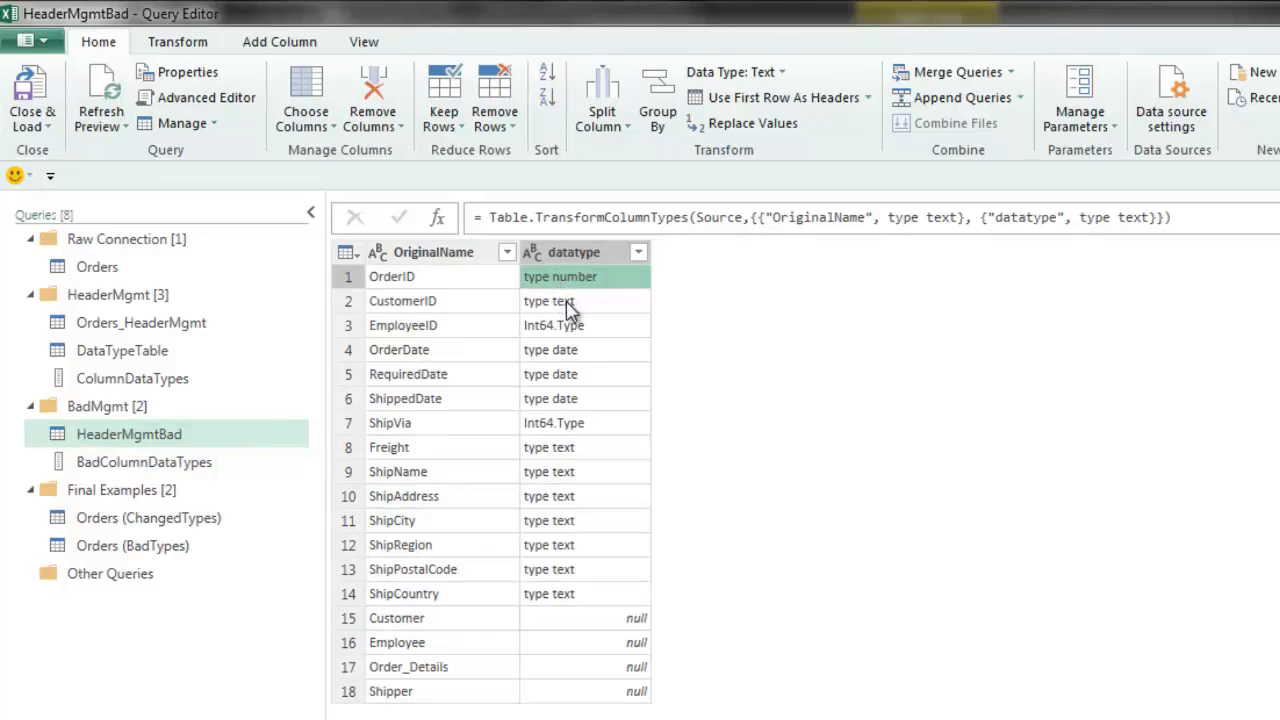
pyautogui.click(166, 464)
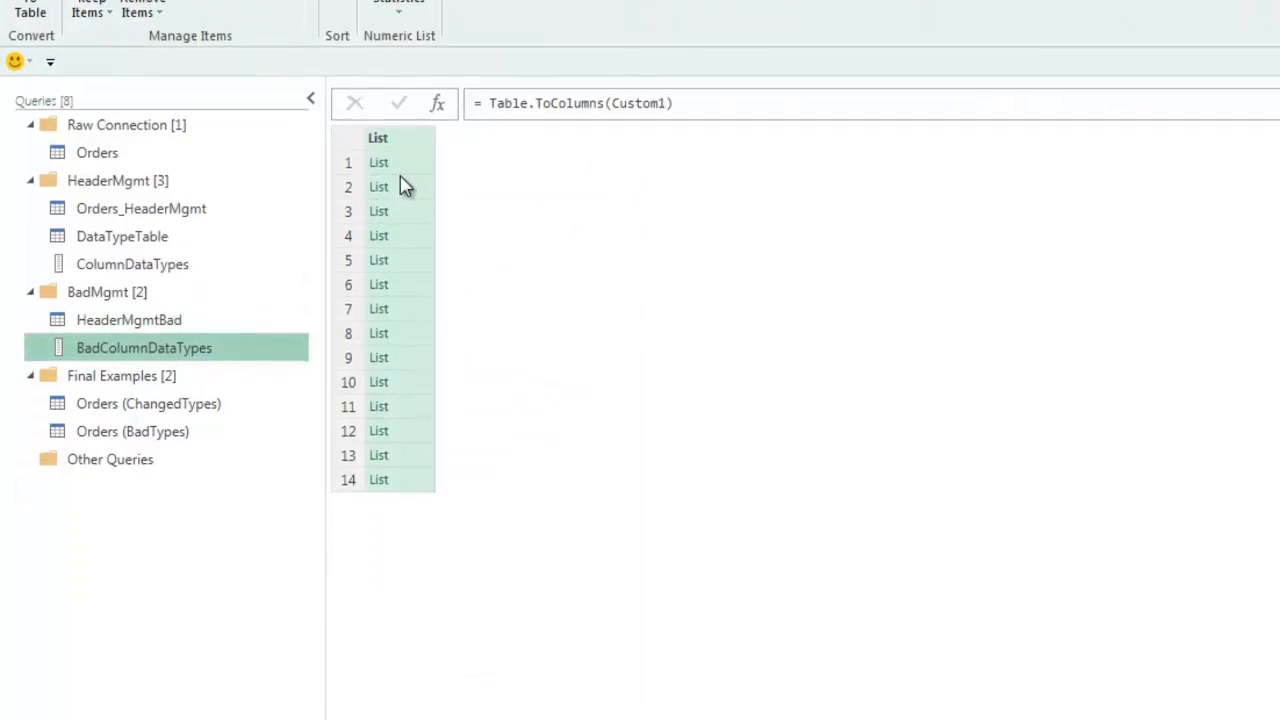
pyautogui.click(405, 186)
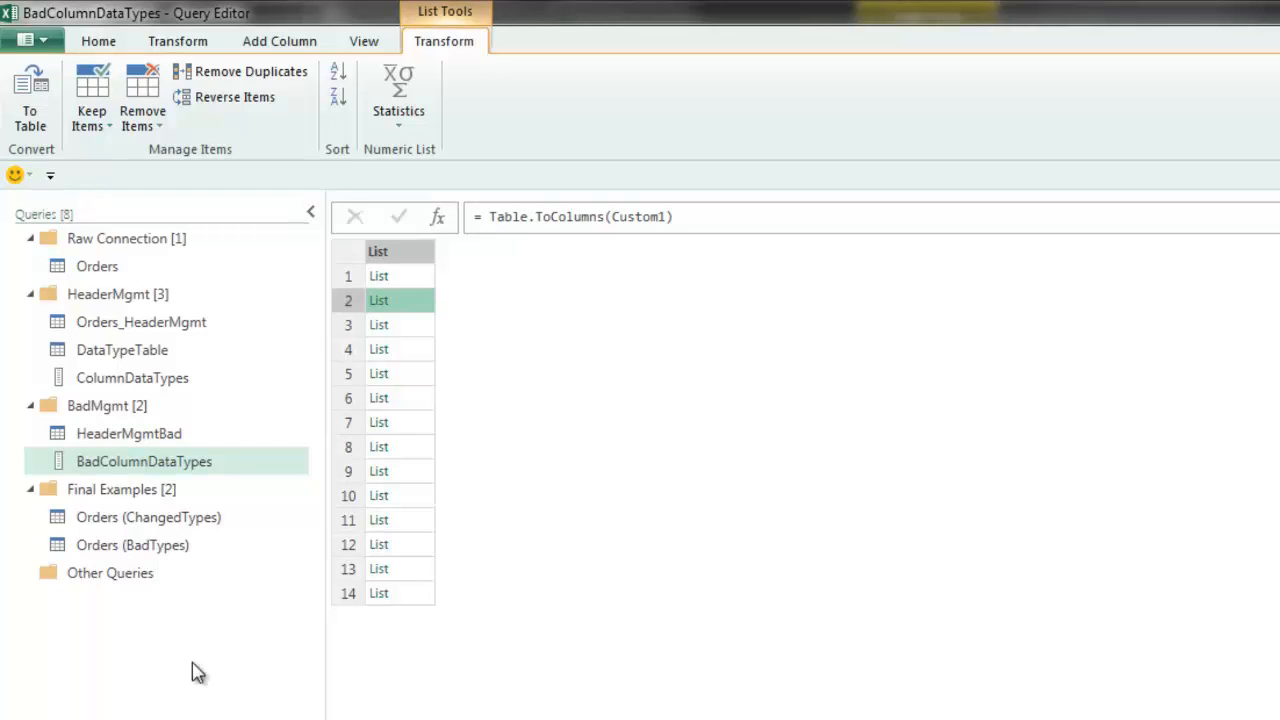
# Open the DataTypeTable query, check its DataType column, and switch to Notepad to review the #table code behind it
pyautogui.click(122, 350)
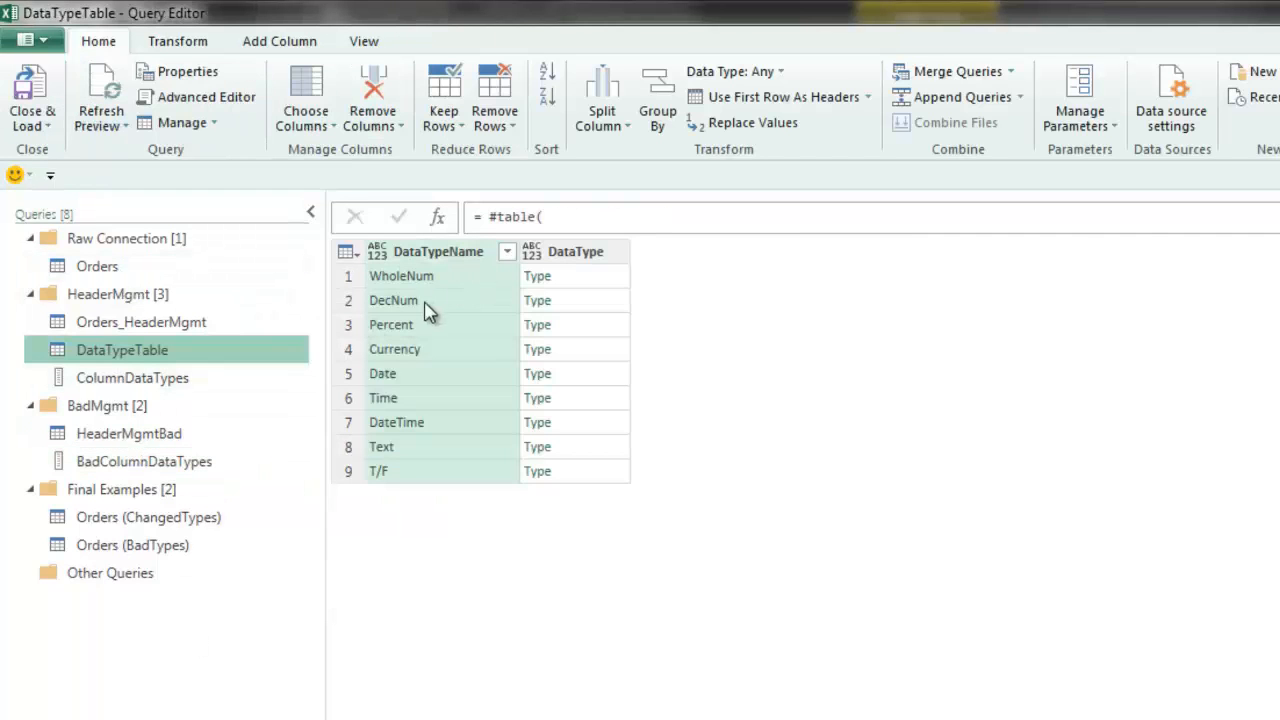
pyautogui.click(587, 281)
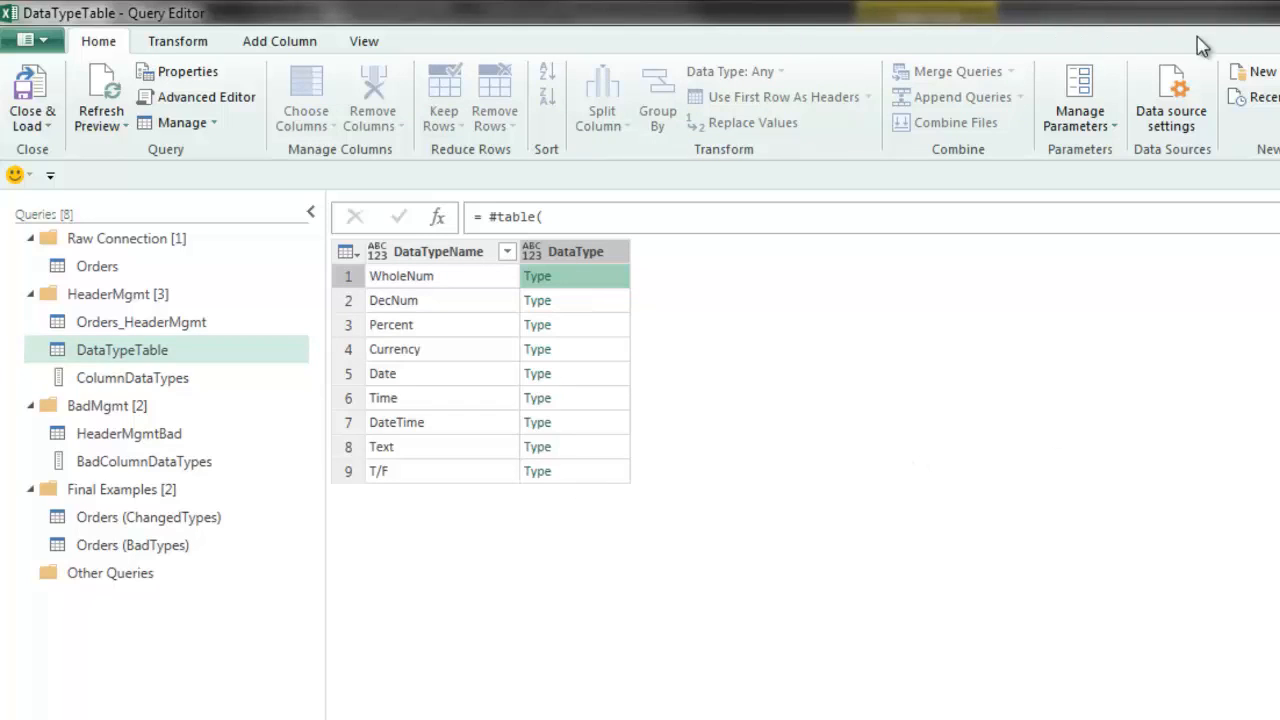
pyautogui.hotkey('alt', 'Tab')
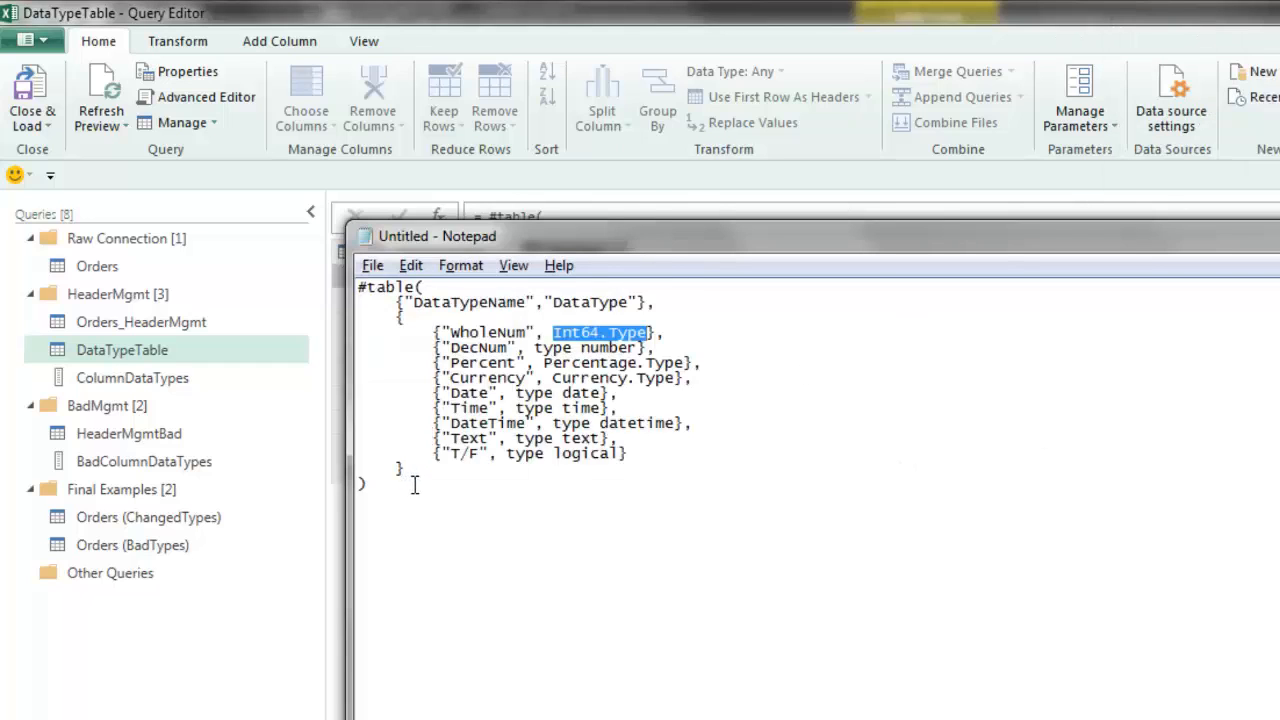
pyautogui.moveTo(367, 288); pyautogui.dragTo(634, 460)
pyautogui.click(518, 378)
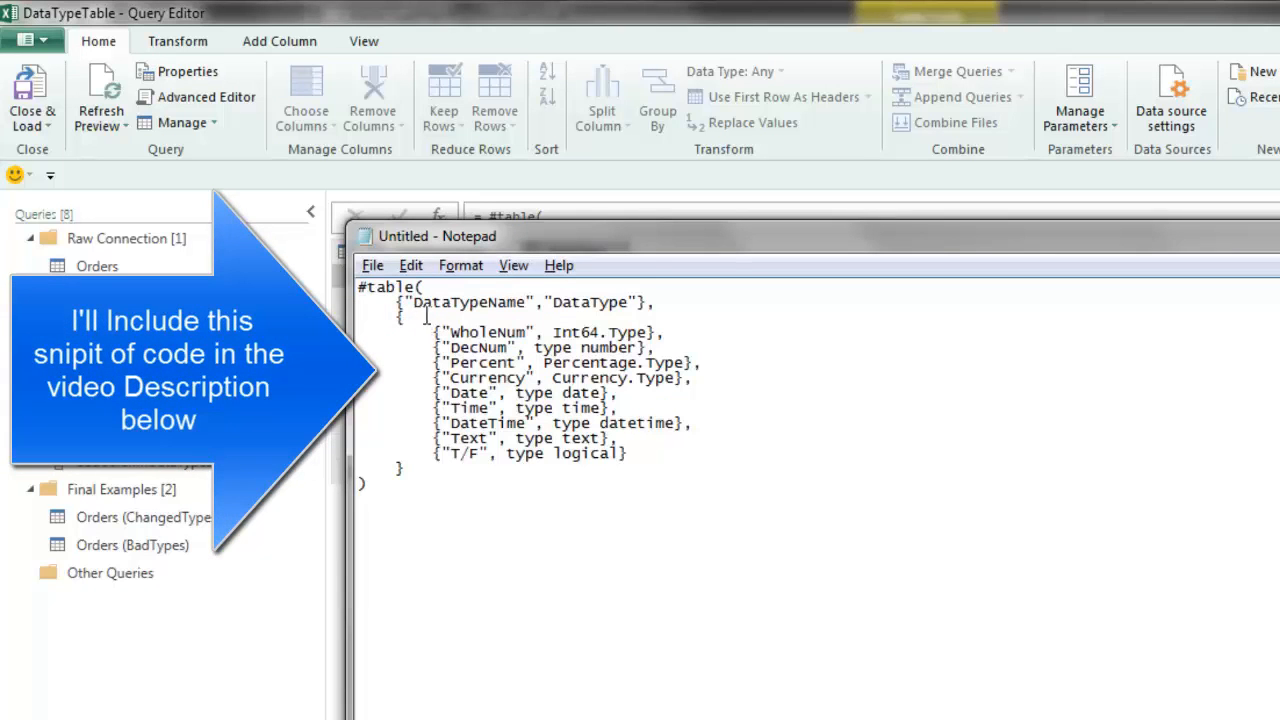
# Examine the column header list in the #table code and the WholeNum row's name and Int64.Type value
pyautogui.moveTo(400, 308); pyautogui.dragTo(484, 287)
pyautogui.keyDown('shift'); pyautogui.click(660, 302); pyautogui.keyUp('shift')
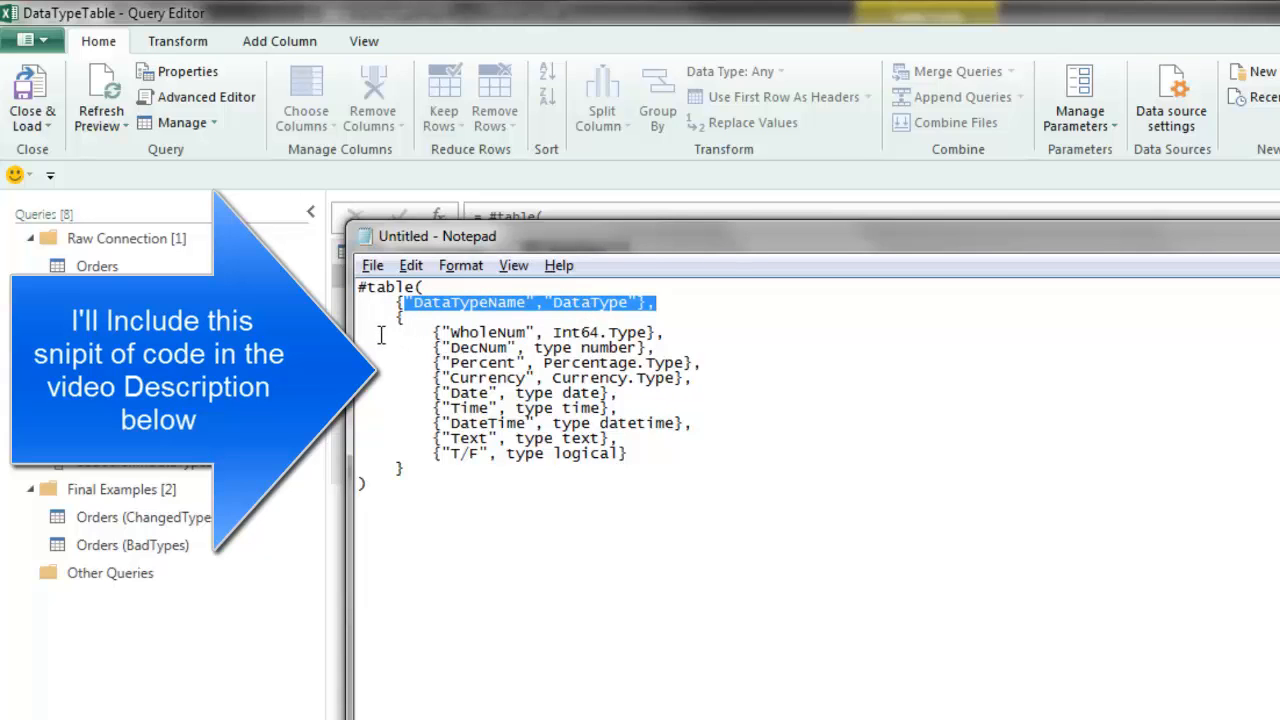
pyautogui.click(430, 318)
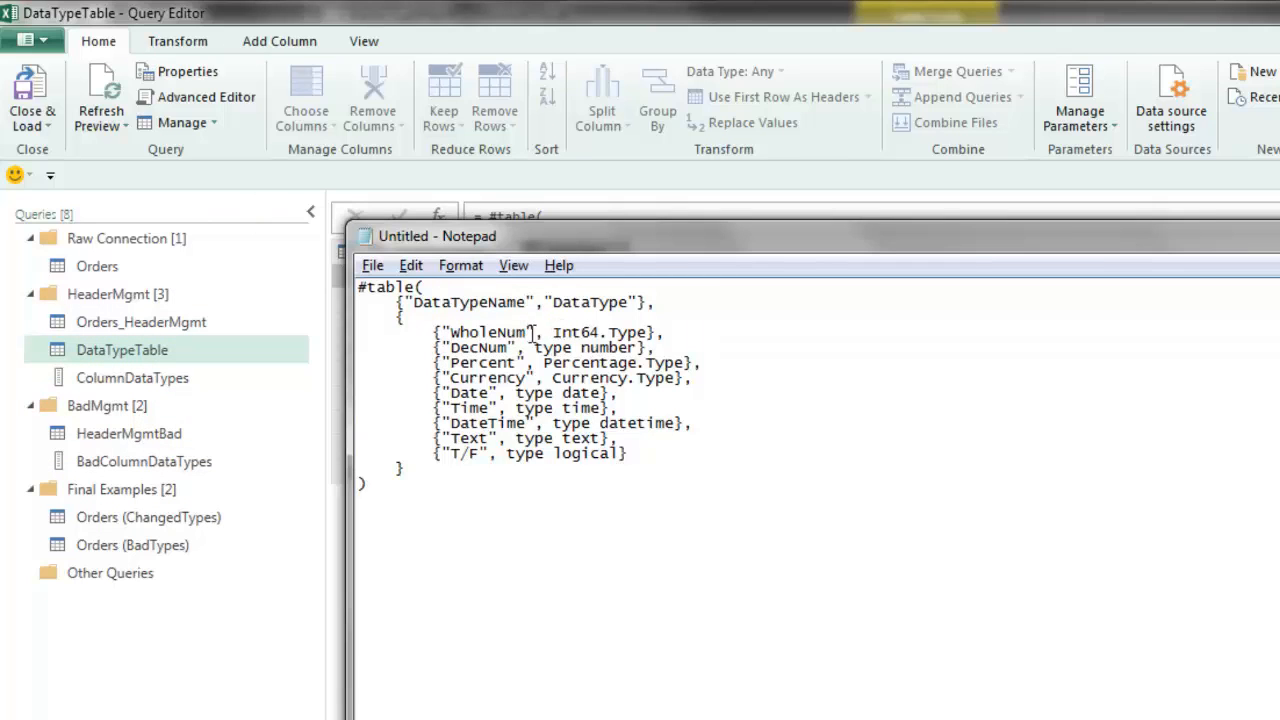
pyautogui.moveTo(528, 332); pyautogui.dragTo(488, 332)
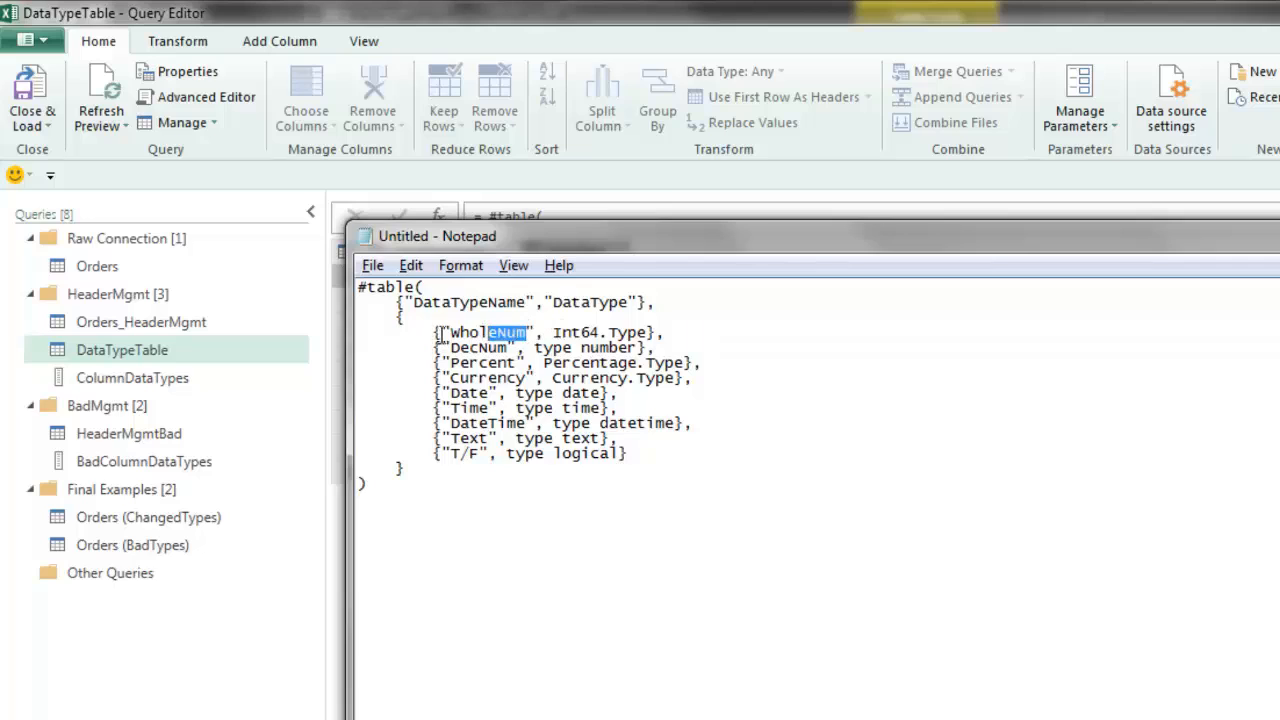
pyautogui.moveTo(562, 332); pyautogui.dragTo(637, 330)
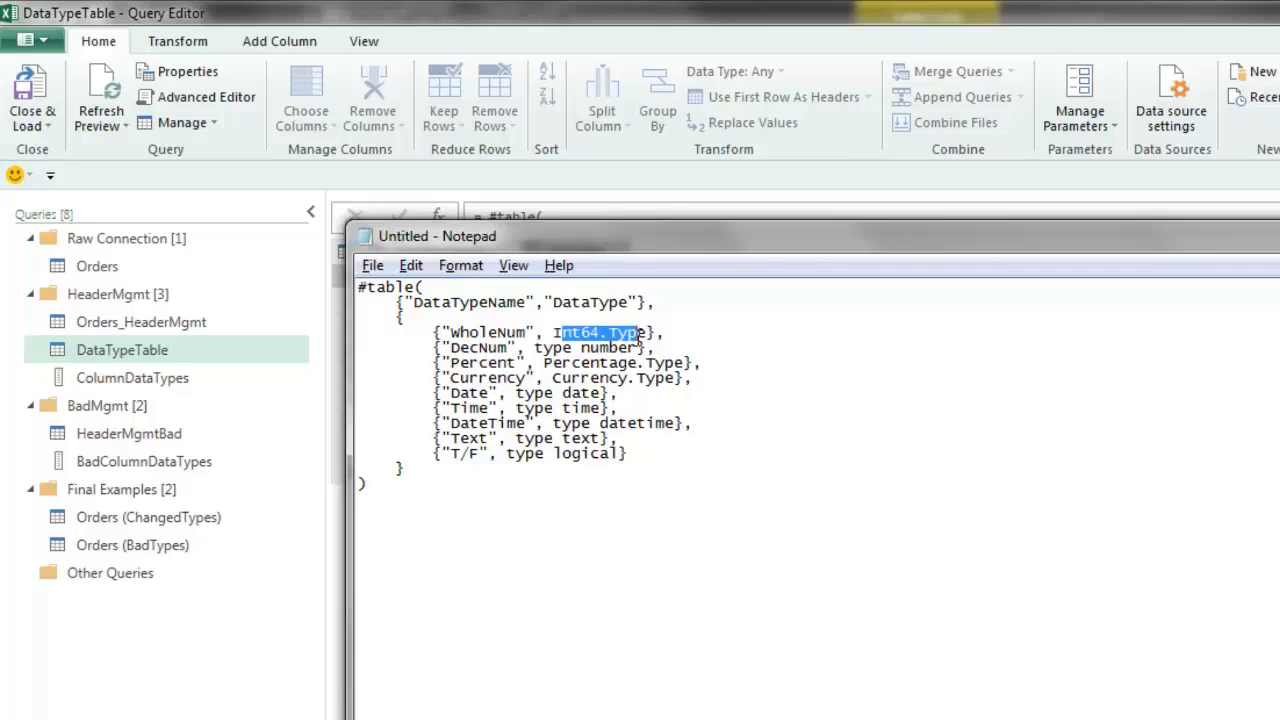
pyautogui.click(374, 529)
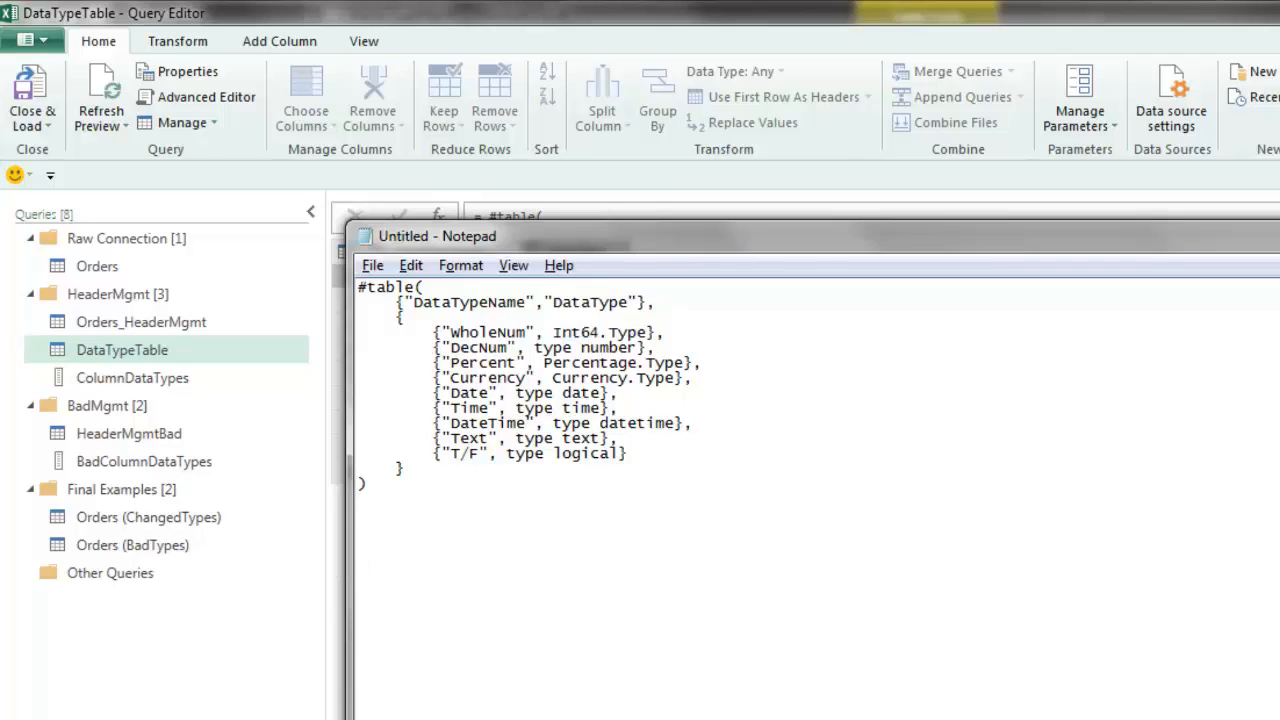
# Switch back to the Query Editor and compare DataTypeTable's WholeNum, DecNum and Percent names with the Type value beside Percent
pyautogui.hotkey('alt', 'Tab')
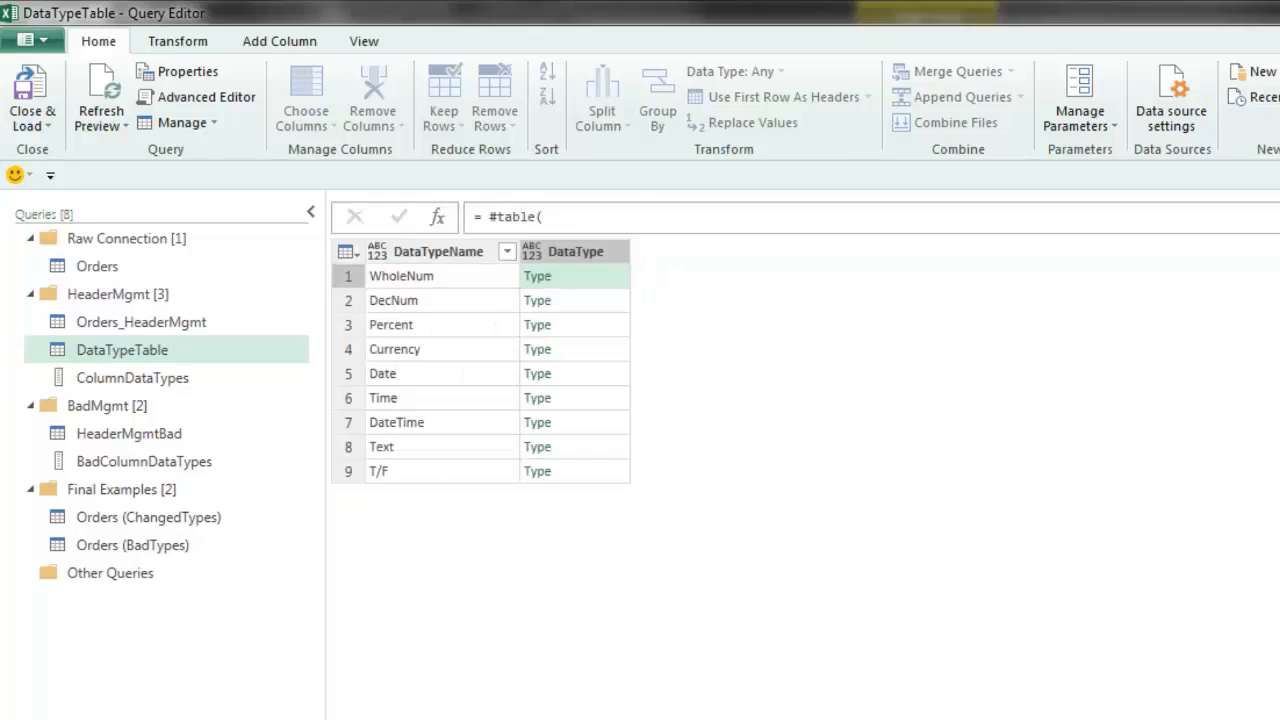
pyautogui.click(437, 285)
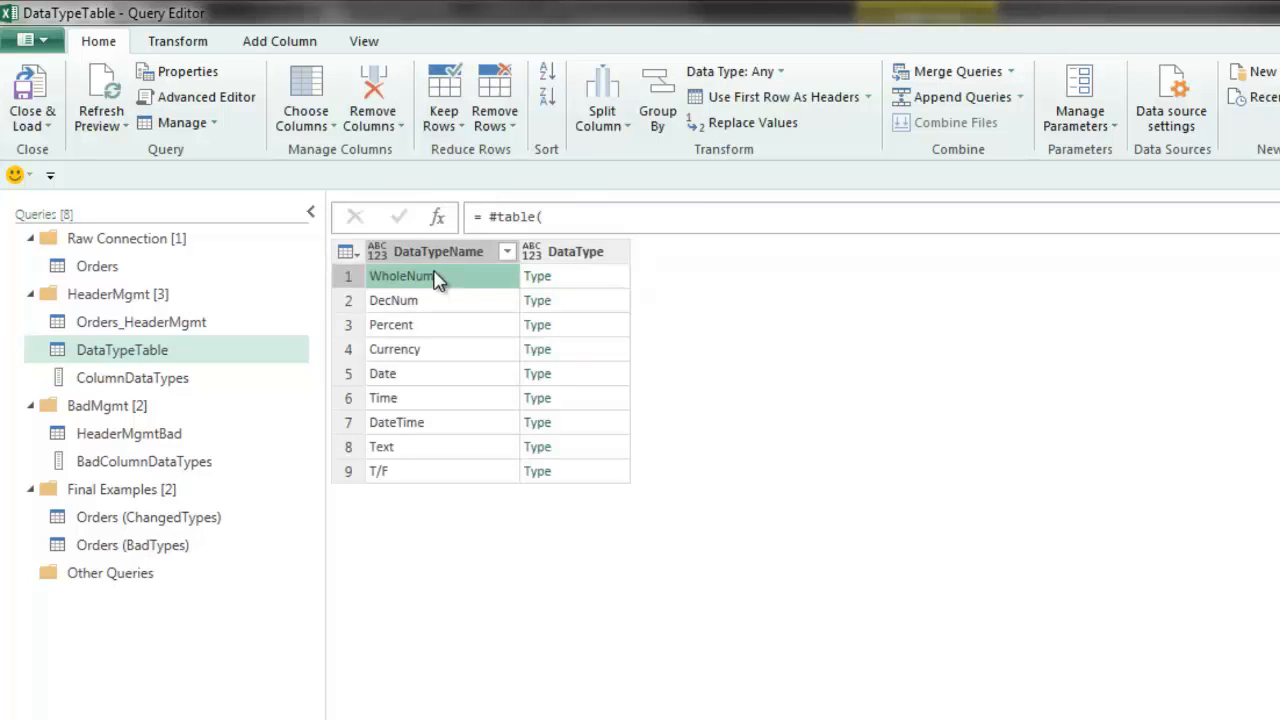
pyautogui.click(410, 300)
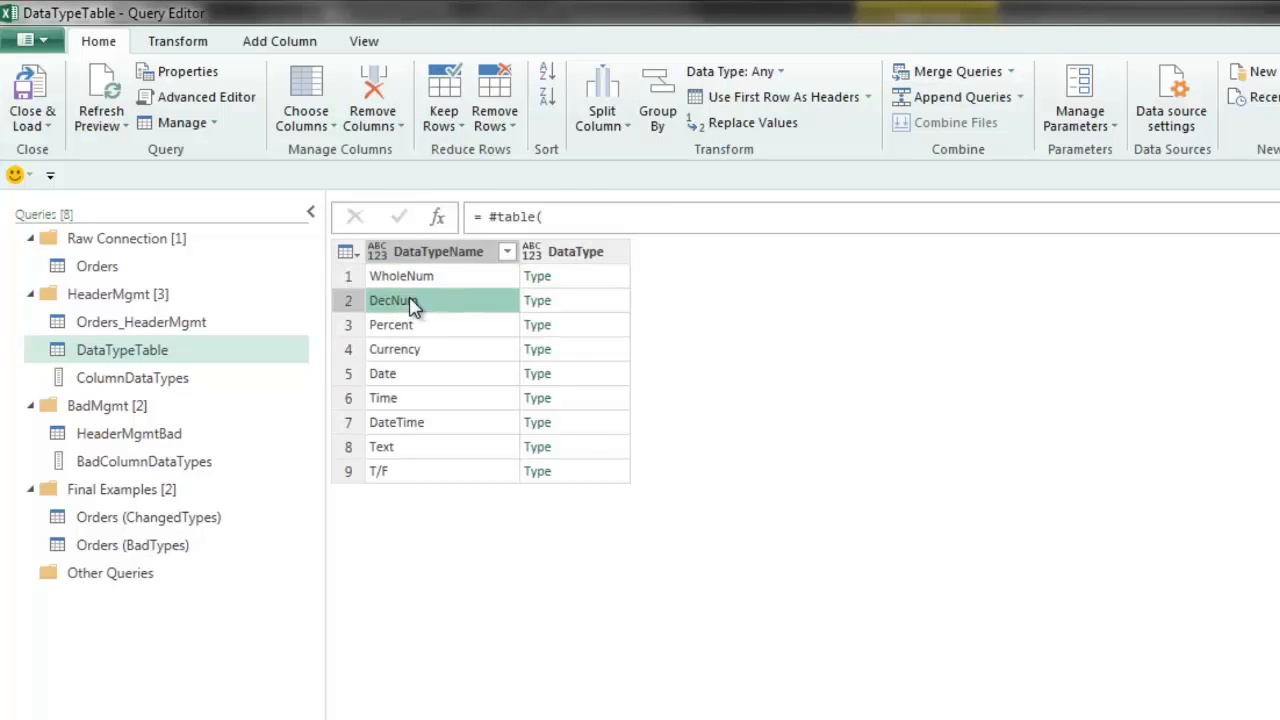
pyautogui.click(418, 325)
pyautogui.click(420, 279)
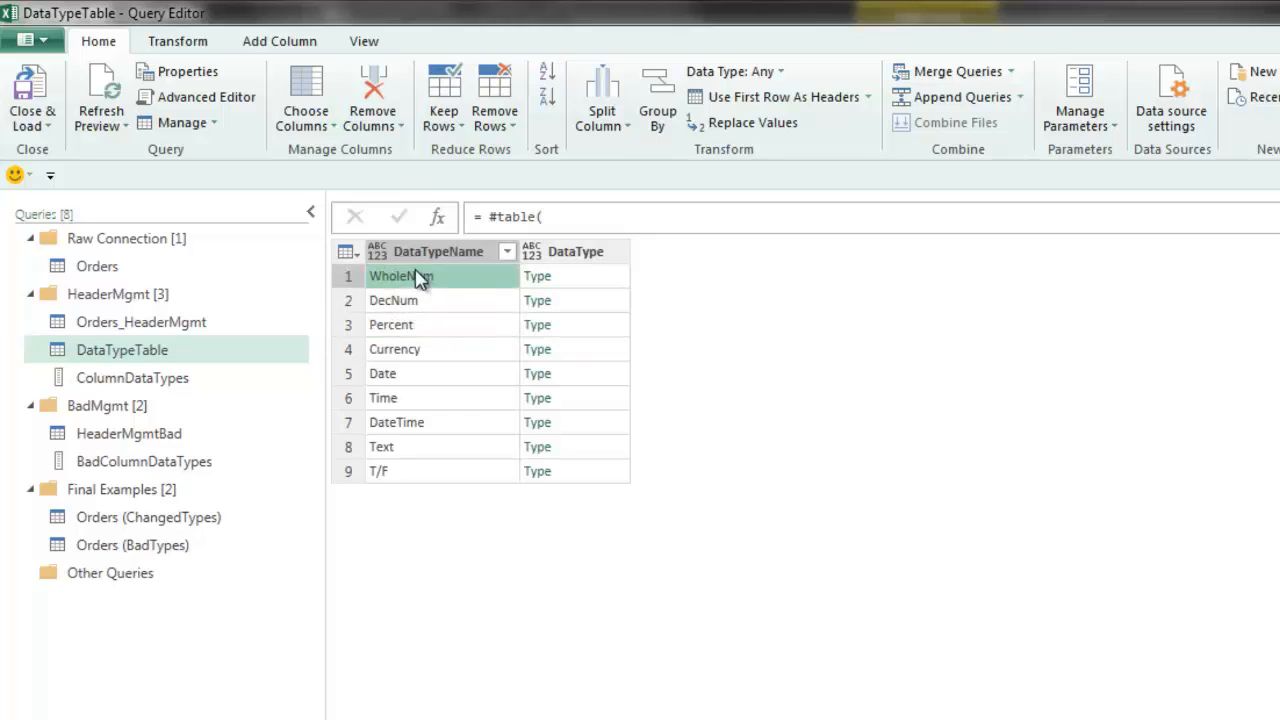
pyautogui.click(411, 300)
pyautogui.click(401, 331)
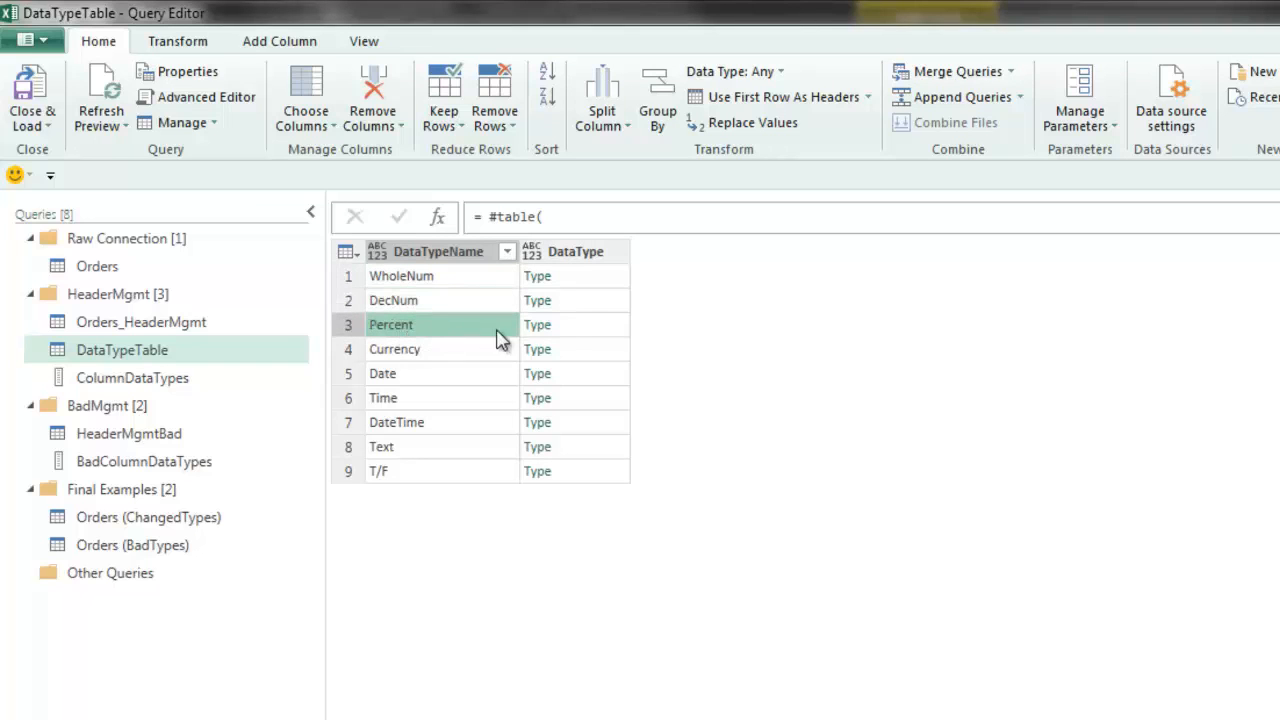
pyautogui.click(585, 328)
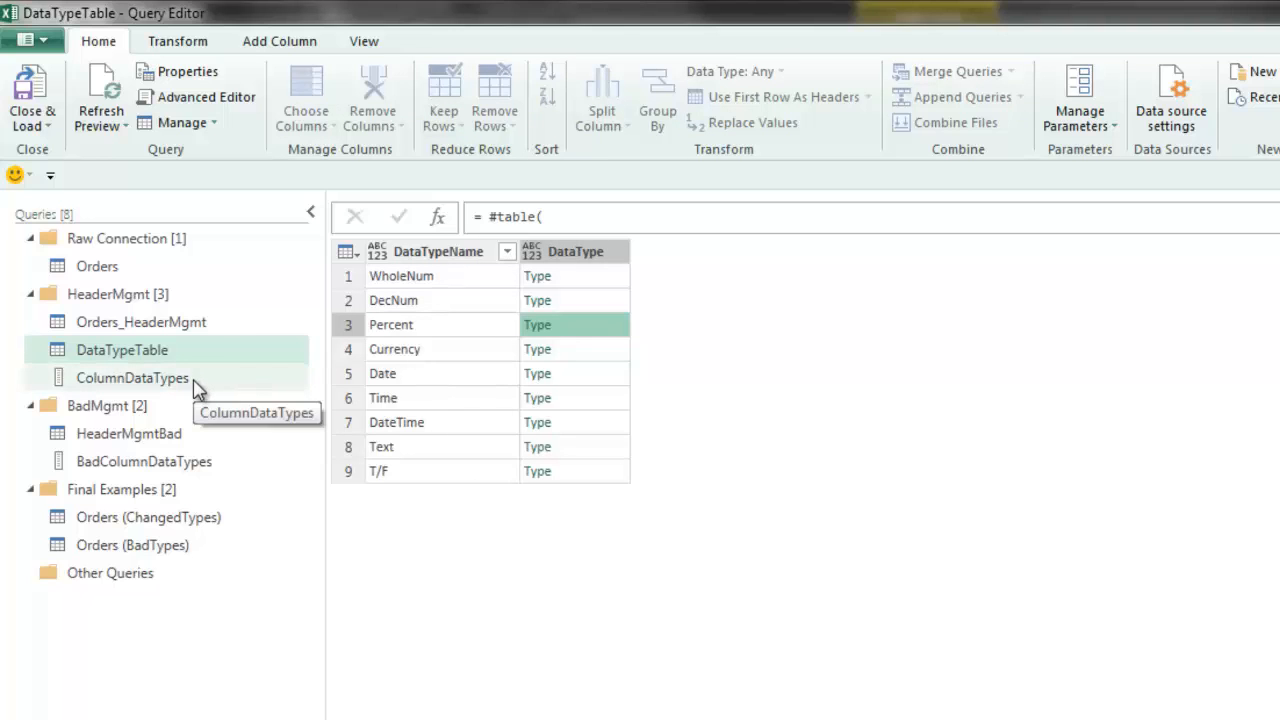
# Switch to the ColumnTypeMgmt workbook in Excel and select the whole DataTypeName and DataType table for review
pyautogui.click(158, 320)
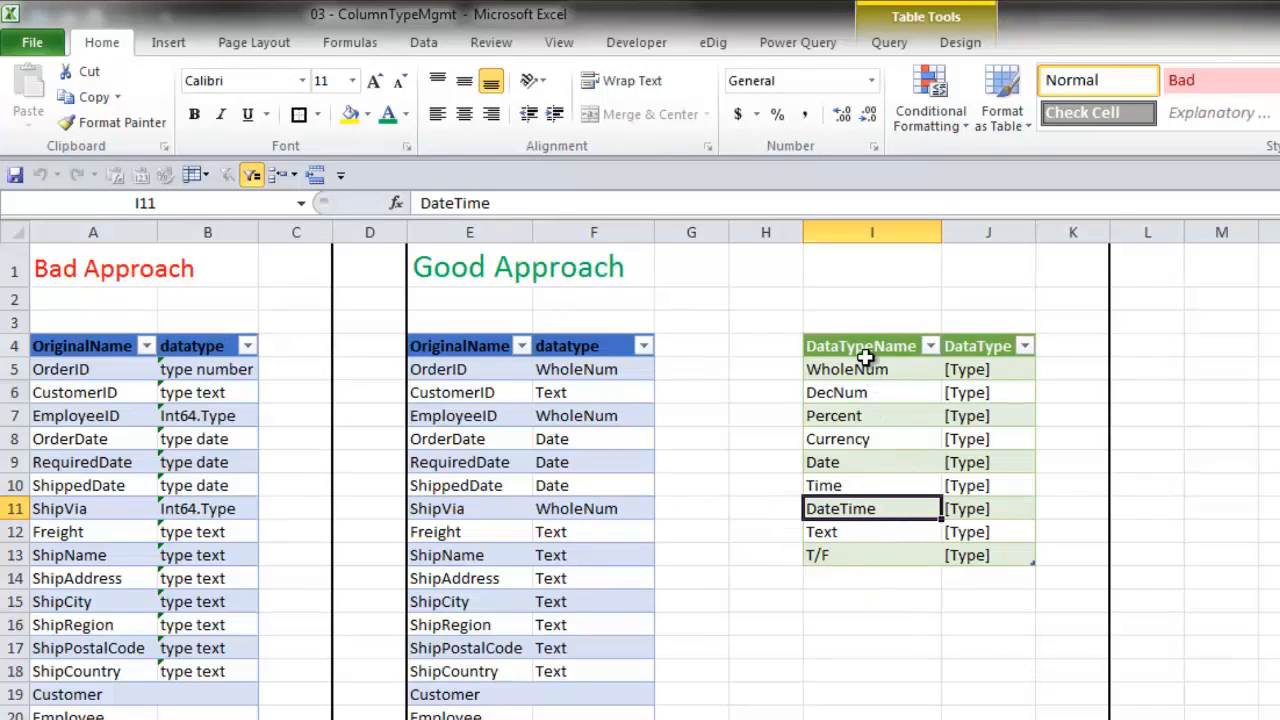
pyautogui.moveTo(866, 346); pyautogui.dragTo(985, 540)
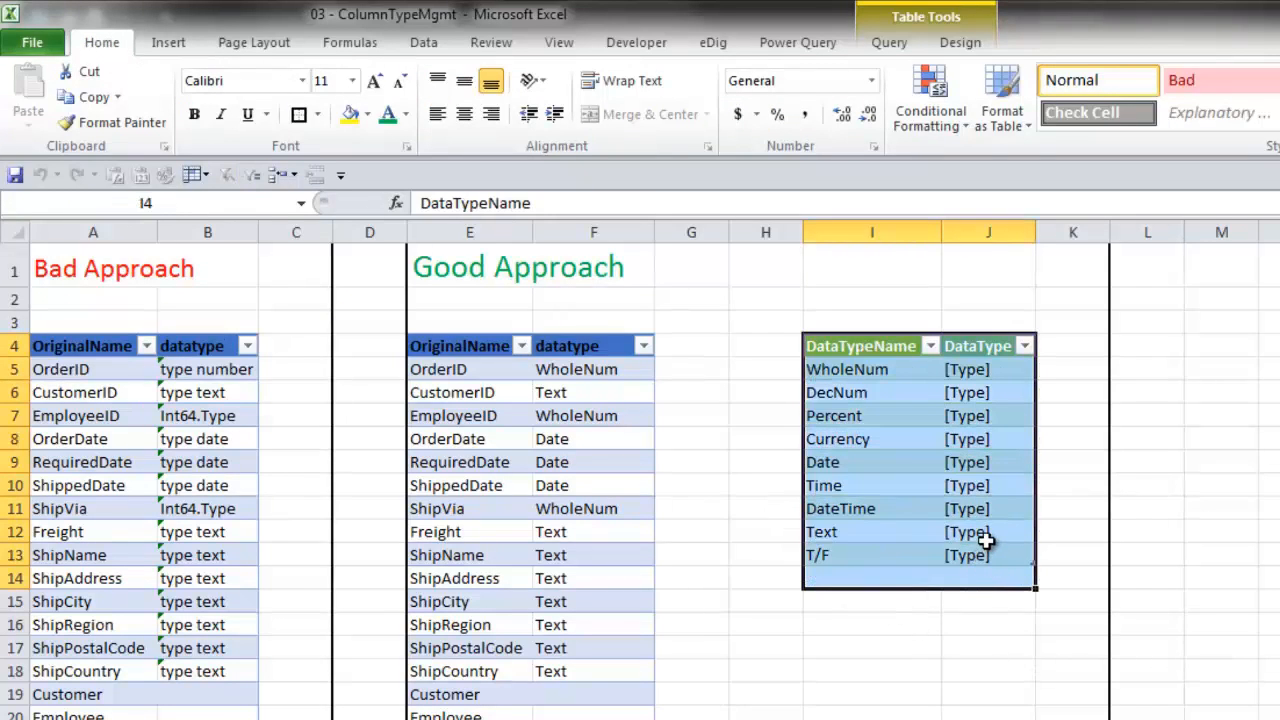
pyautogui.click(914, 413)
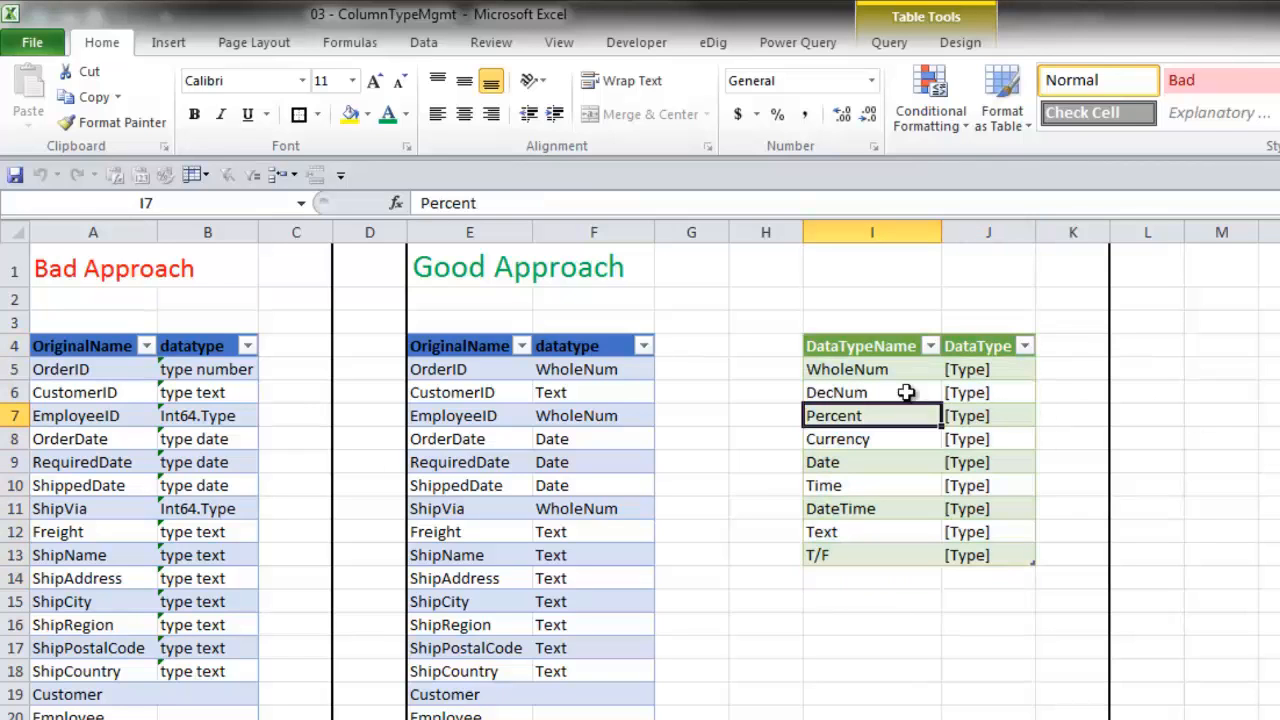
pyautogui.moveTo(846, 352); pyautogui.dragTo(968, 550)
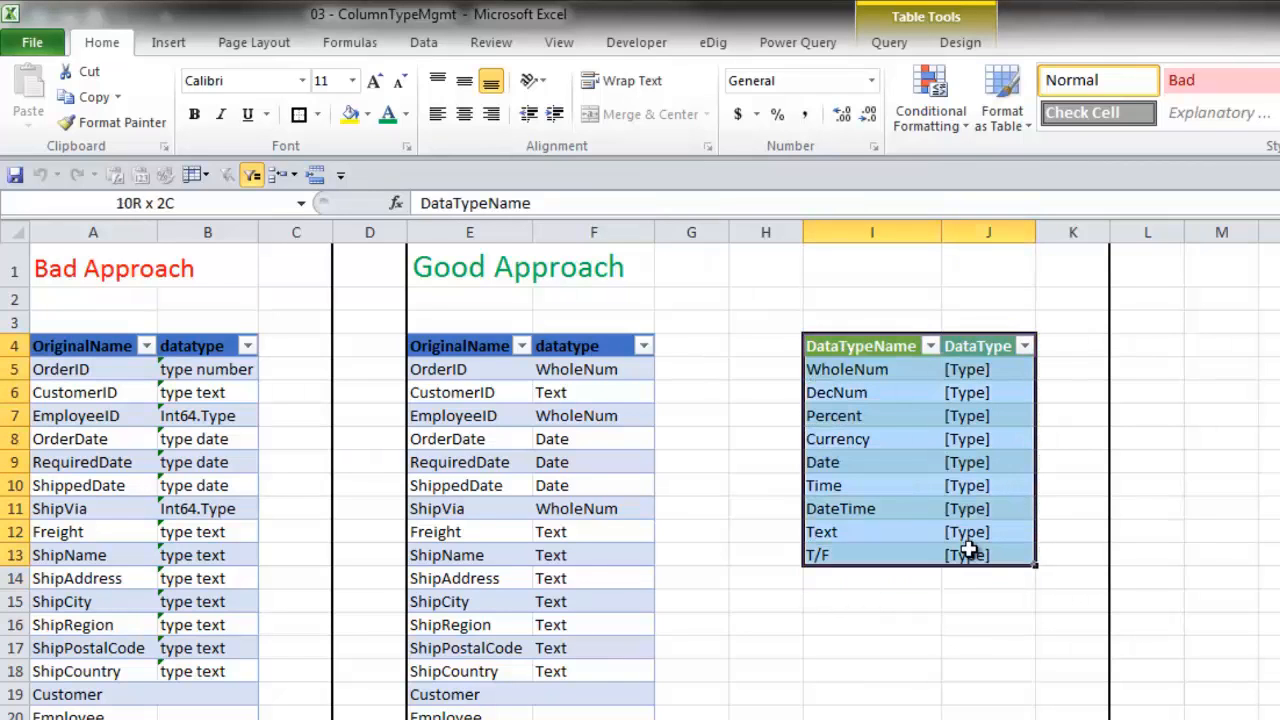
# Inspect the cells of the DataType column and highlight the DataTypeName entries from WholeNum to T/F
pyautogui.click(968, 369)
pyautogui.click(985, 393)
pyautogui.click(986, 439)
pyautogui.click(986, 532)
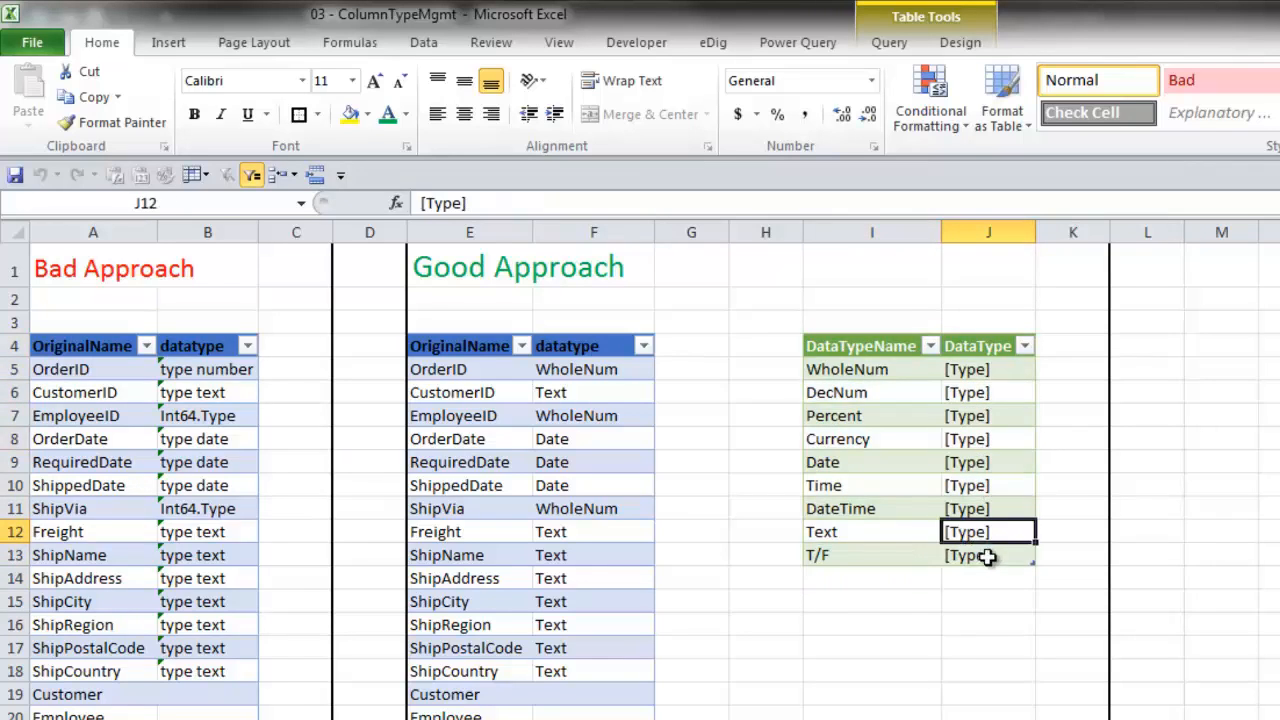
pyautogui.keyDown('shift'); pyautogui.click(987, 557); pyautogui.keyUp('shift')
pyautogui.click(1014, 420)
pyautogui.keyDown('shift'); pyautogui.click(1010, 440); pyautogui.keyUp('shift')
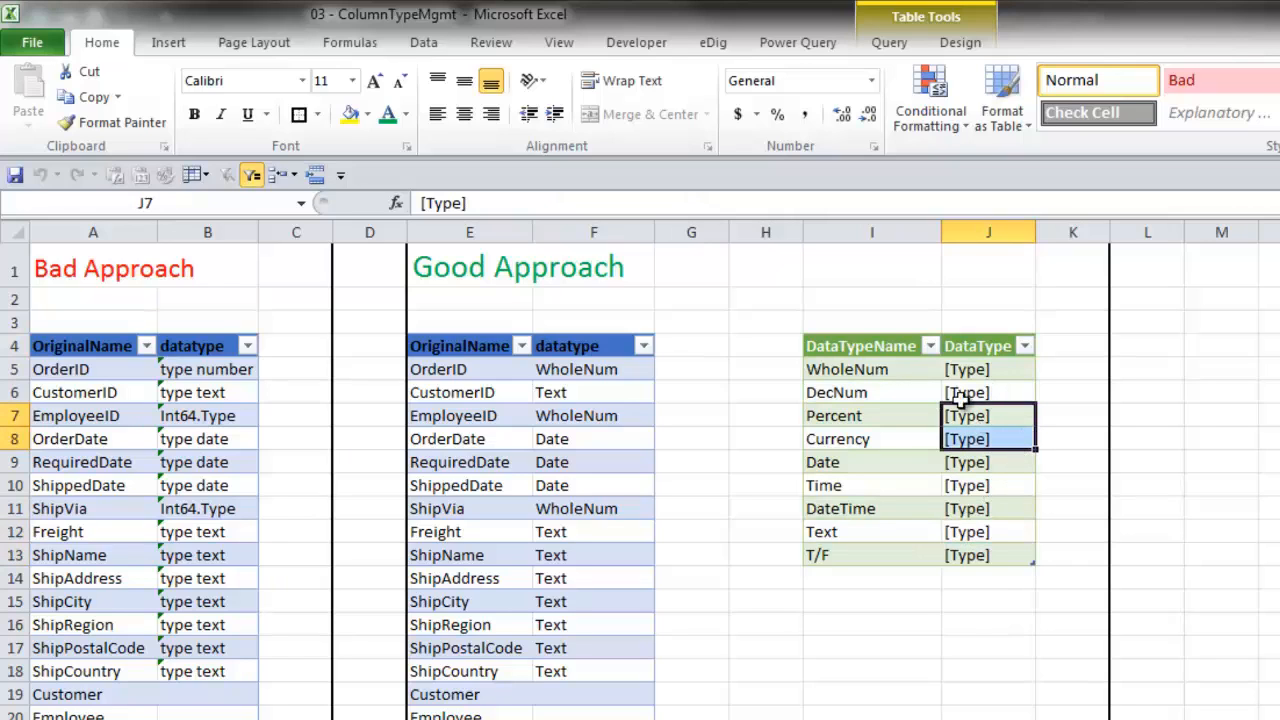
pyautogui.moveTo(858, 369); pyautogui.dragTo(838, 555)
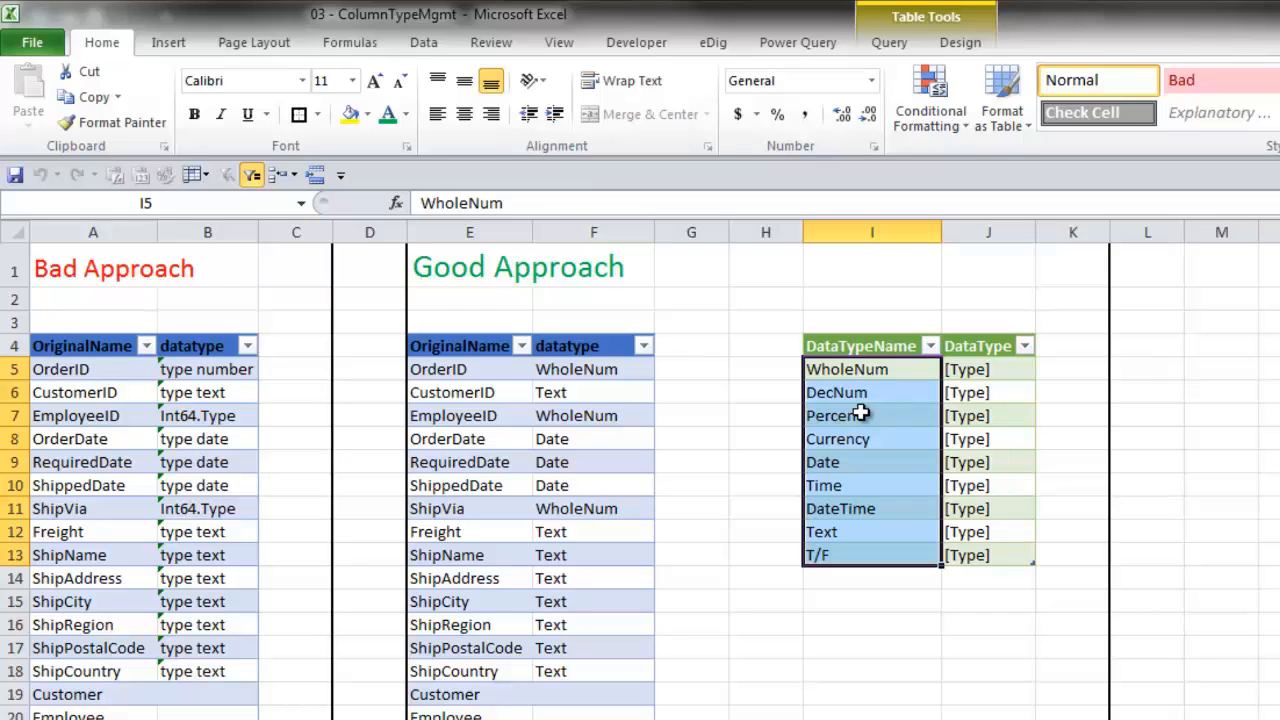
# Inspect the Good Approach table's original names and the data validation settings applied to its datatype column
pyautogui.click(458, 368)
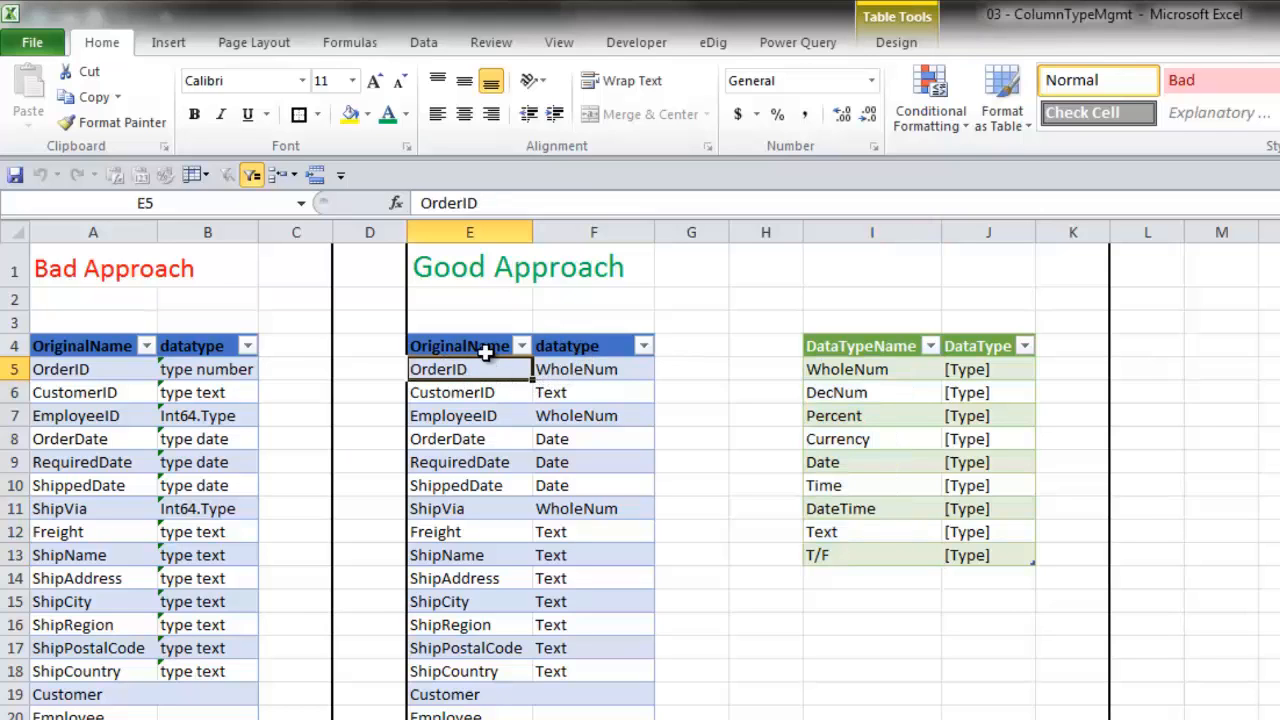
pyautogui.moveTo(477, 374); pyautogui.dragTo(485, 510)
pyautogui.click(586, 370)
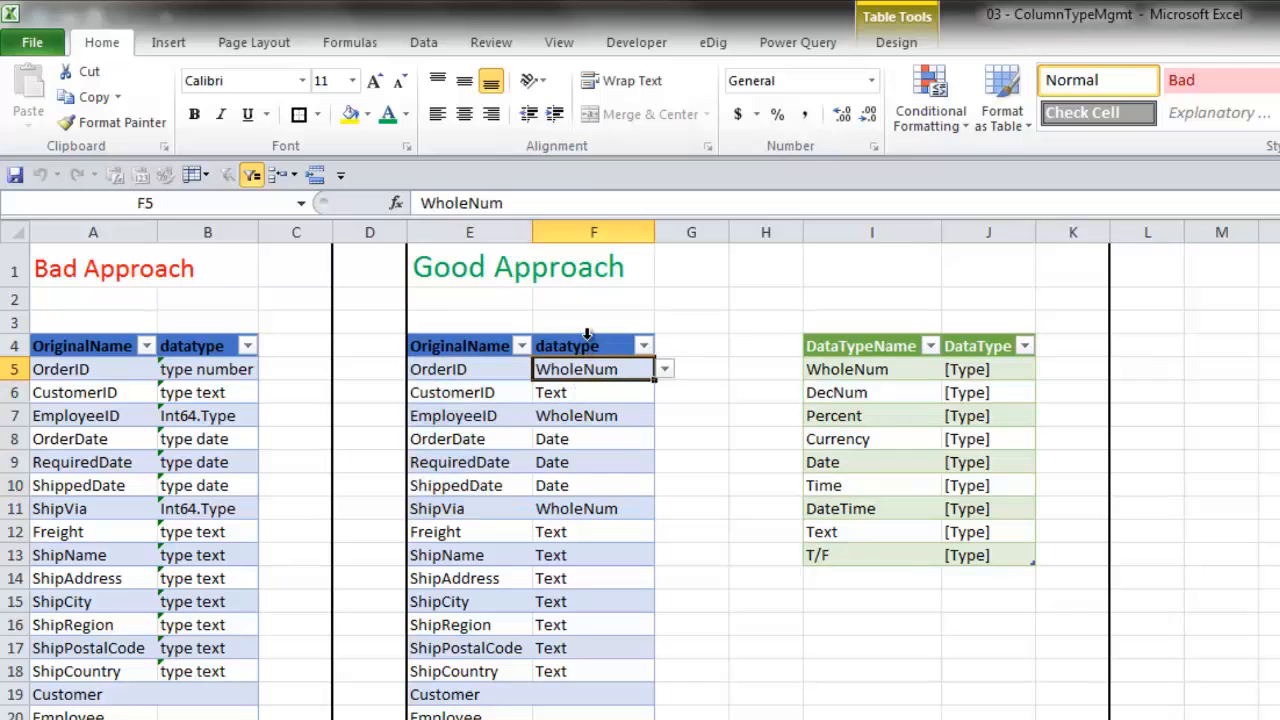
pyautogui.click(589, 336)
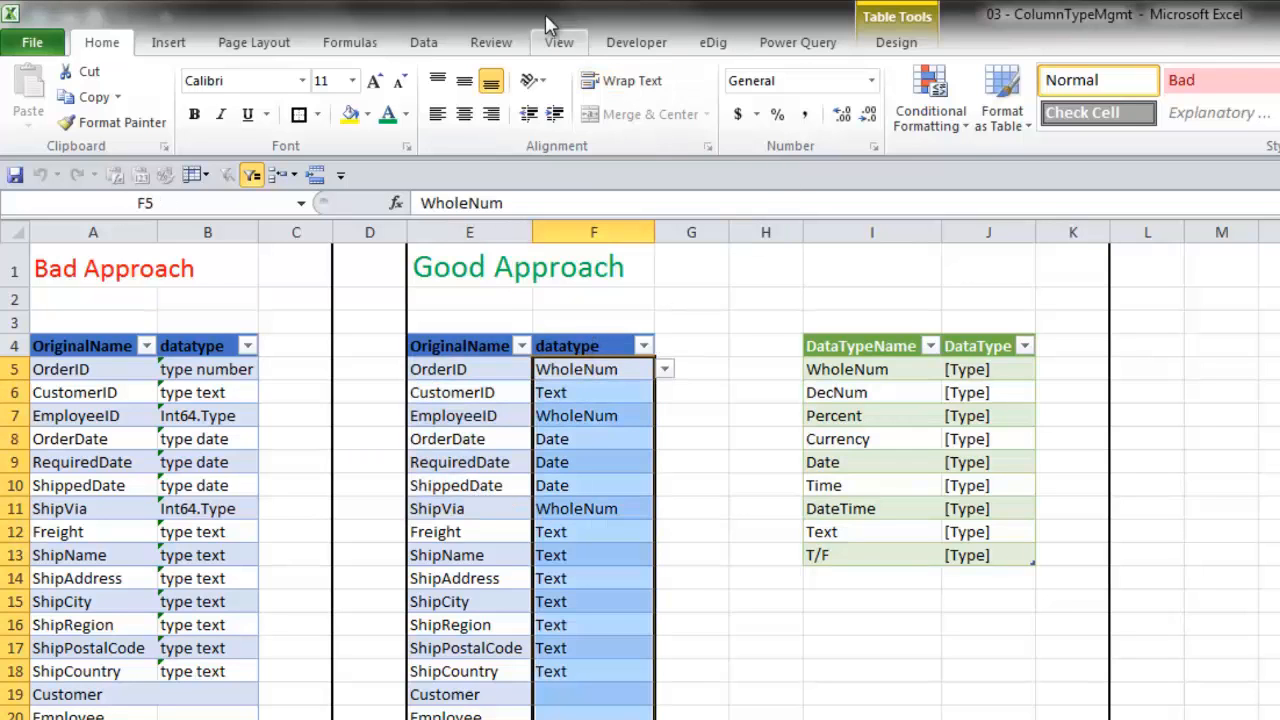
pyautogui.click(426, 44)
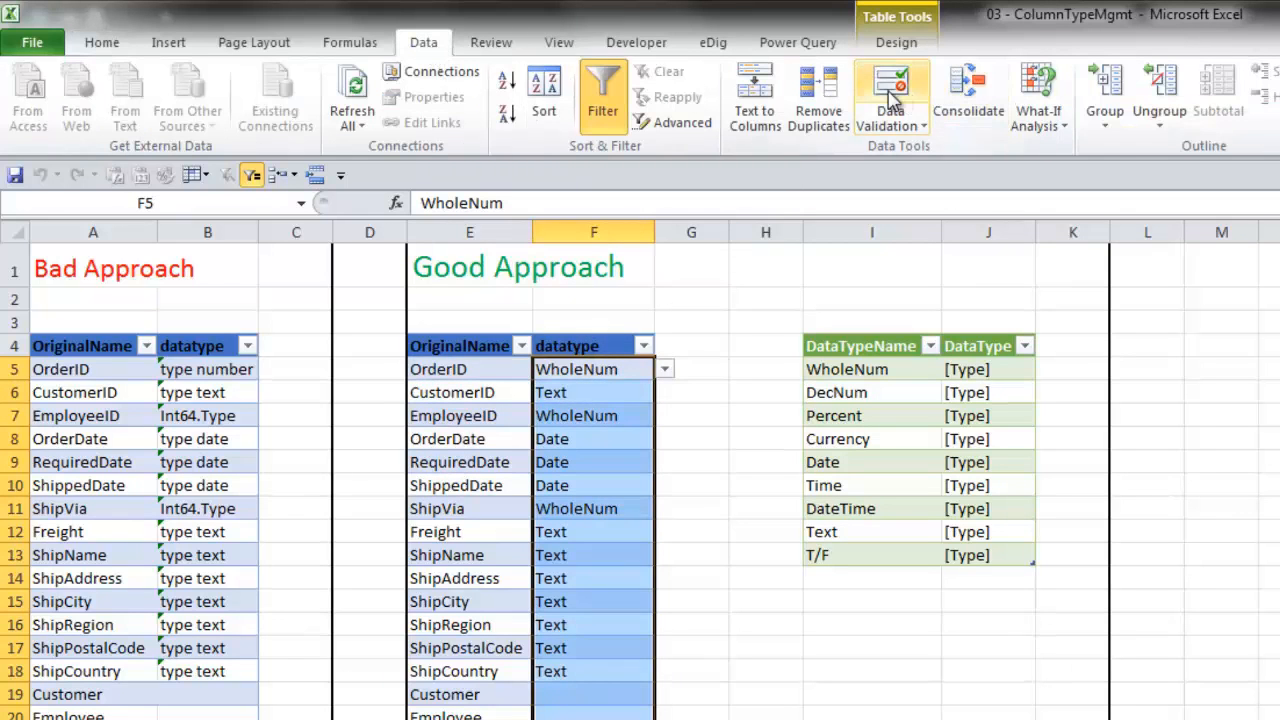
pyautogui.click(891, 98)
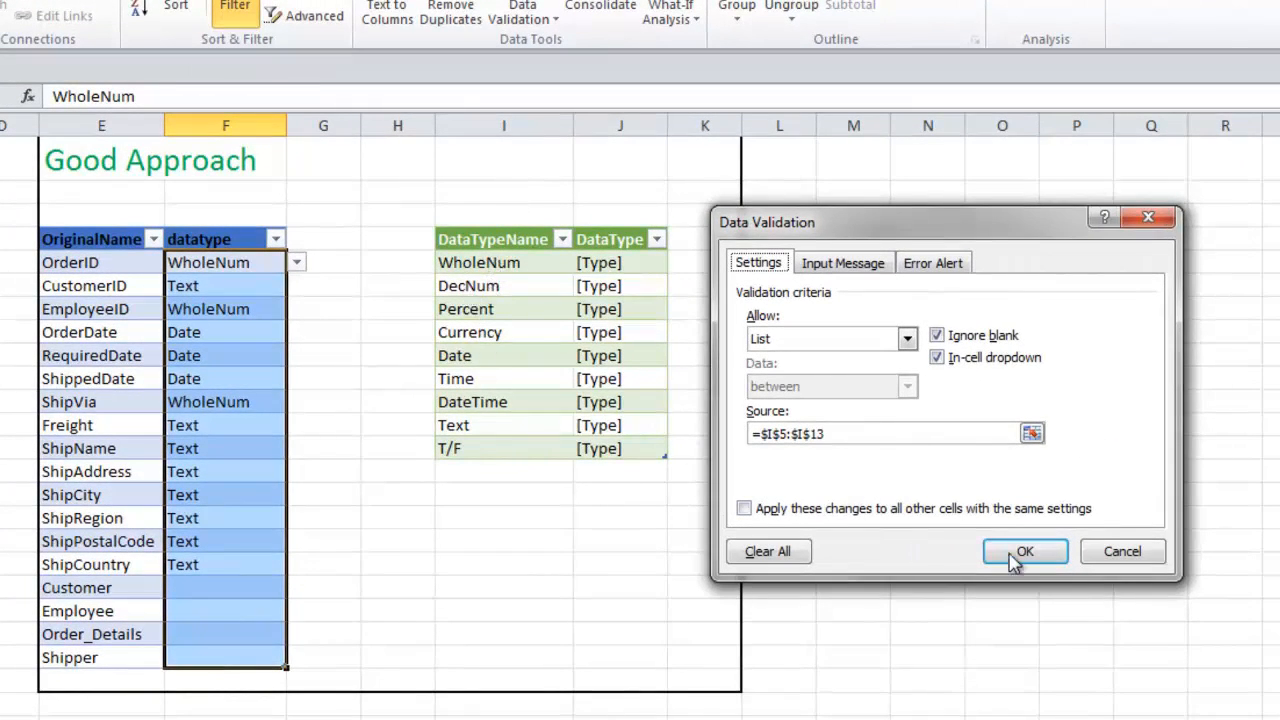
pyautogui.click(1143, 560)
# Set OrderDate's datatype to Time in the Good Approach table and highlight the DataTypeName list that supplies the choices
pyautogui.click(197, 334)
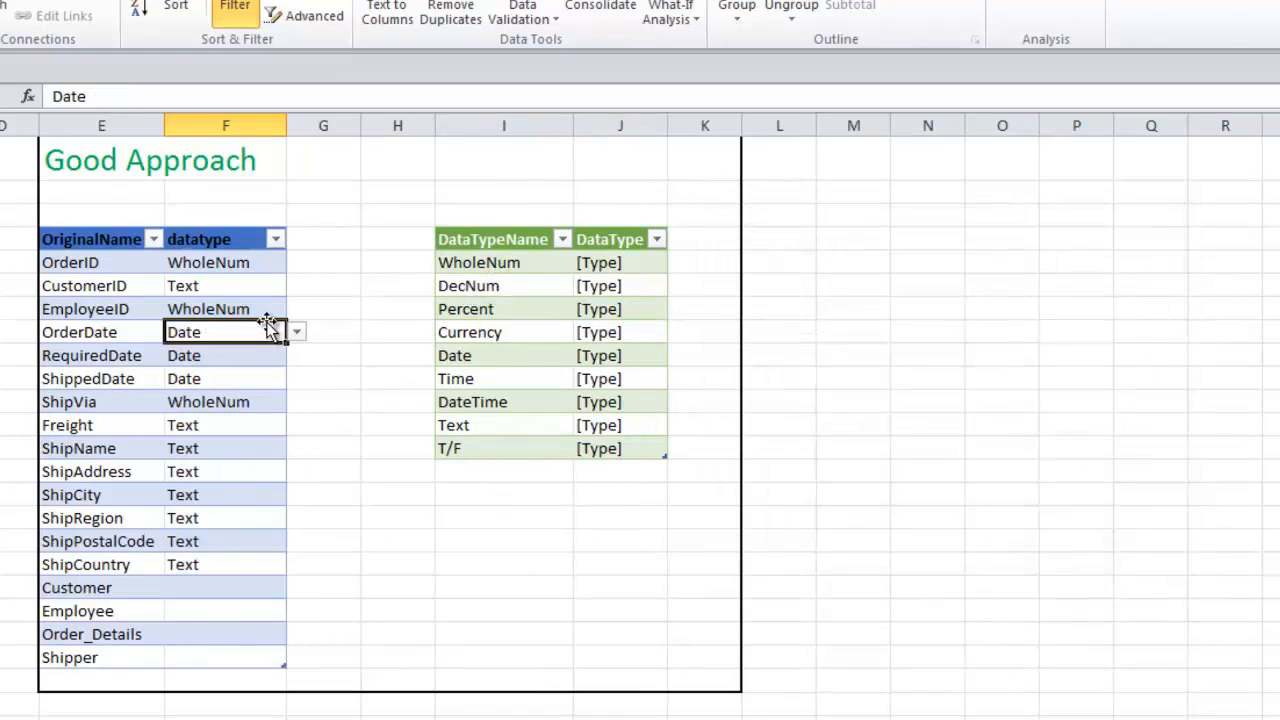
pyautogui.click(297, 333)
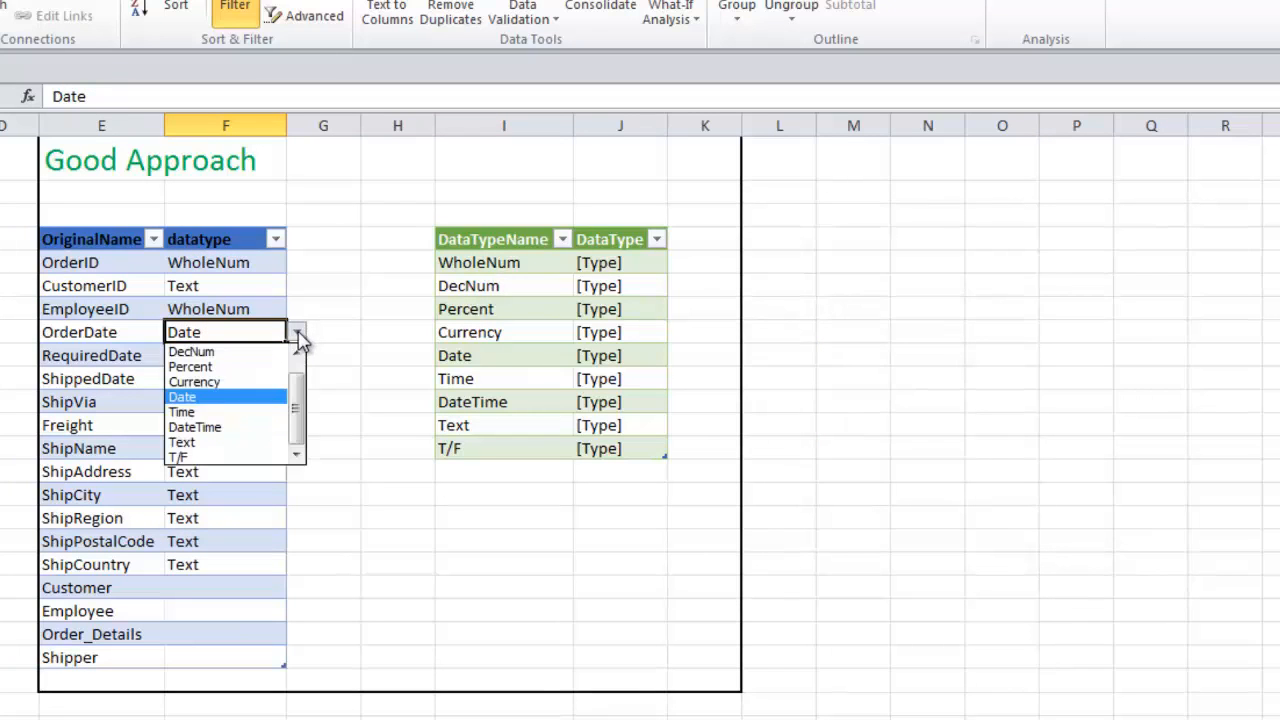
pyautogui.click(256, 413)
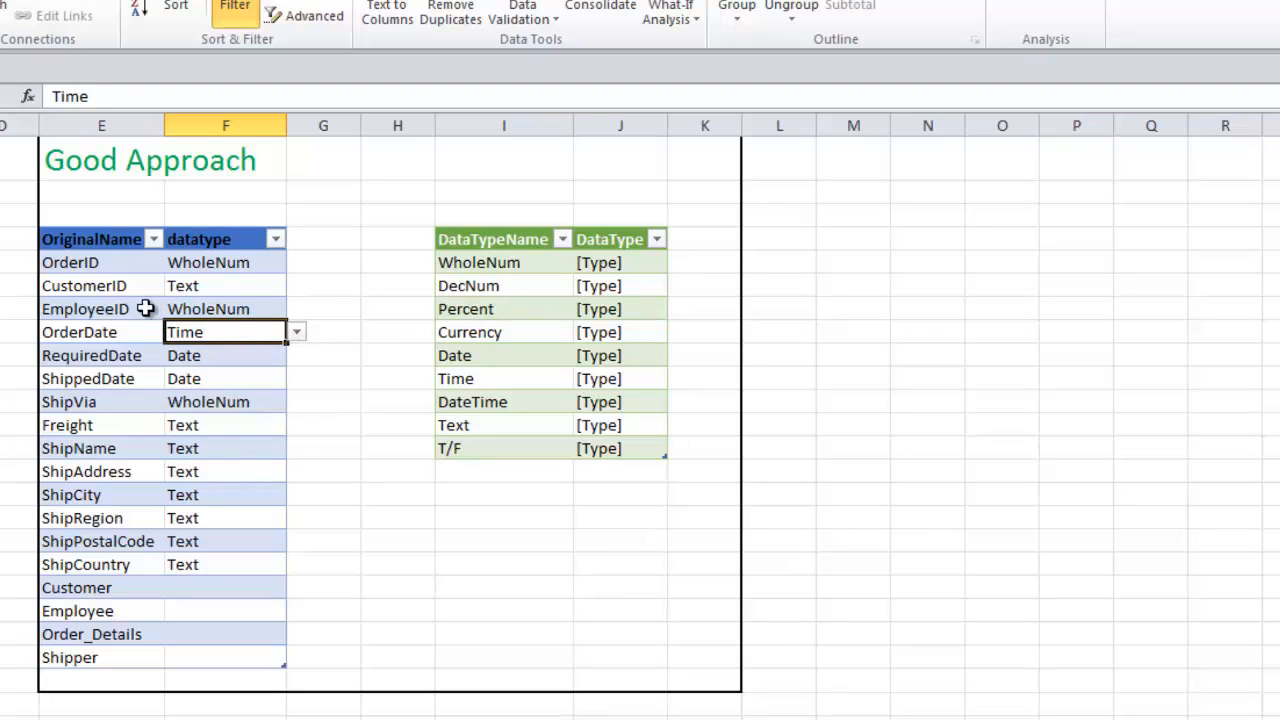
pyautogui.moveTo(500, 245); pyautogui.dragTo(552, 422)
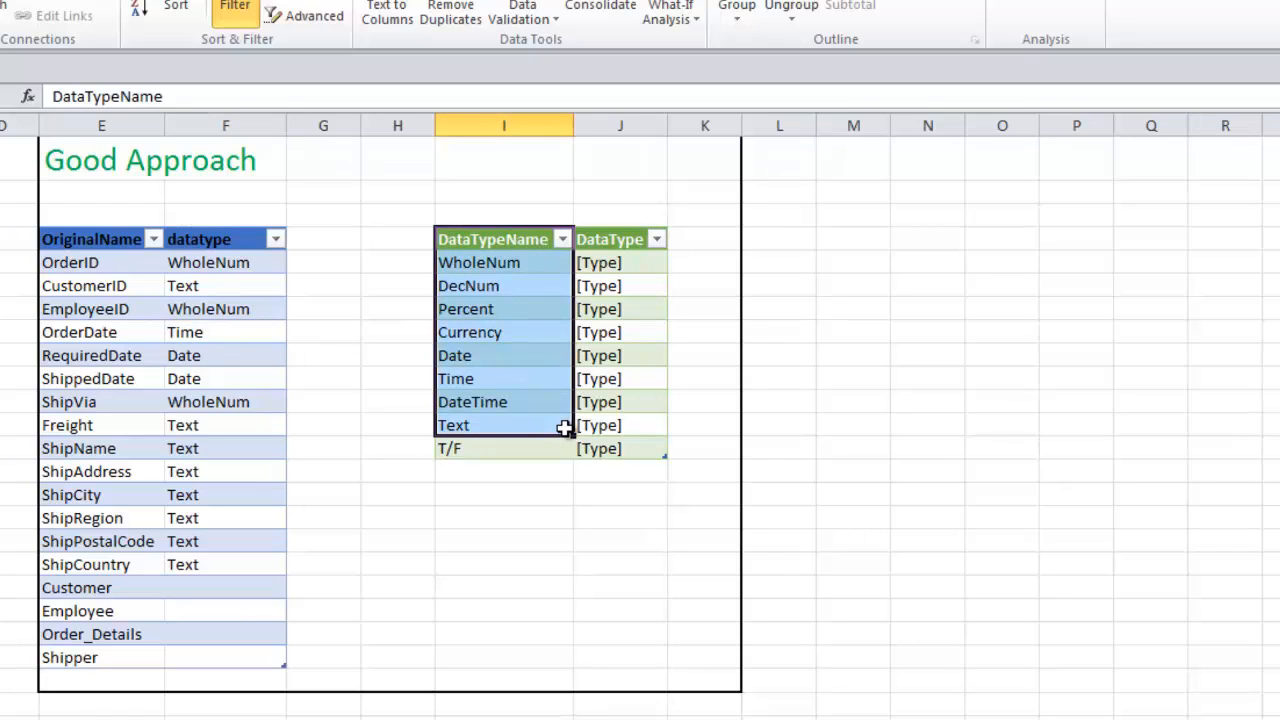
# Highlight the OriginalName entries from OrderID through ShipAddress in the Good Approach table and inspect OrderID's datatype cell
pyautogui.click(102, 266)
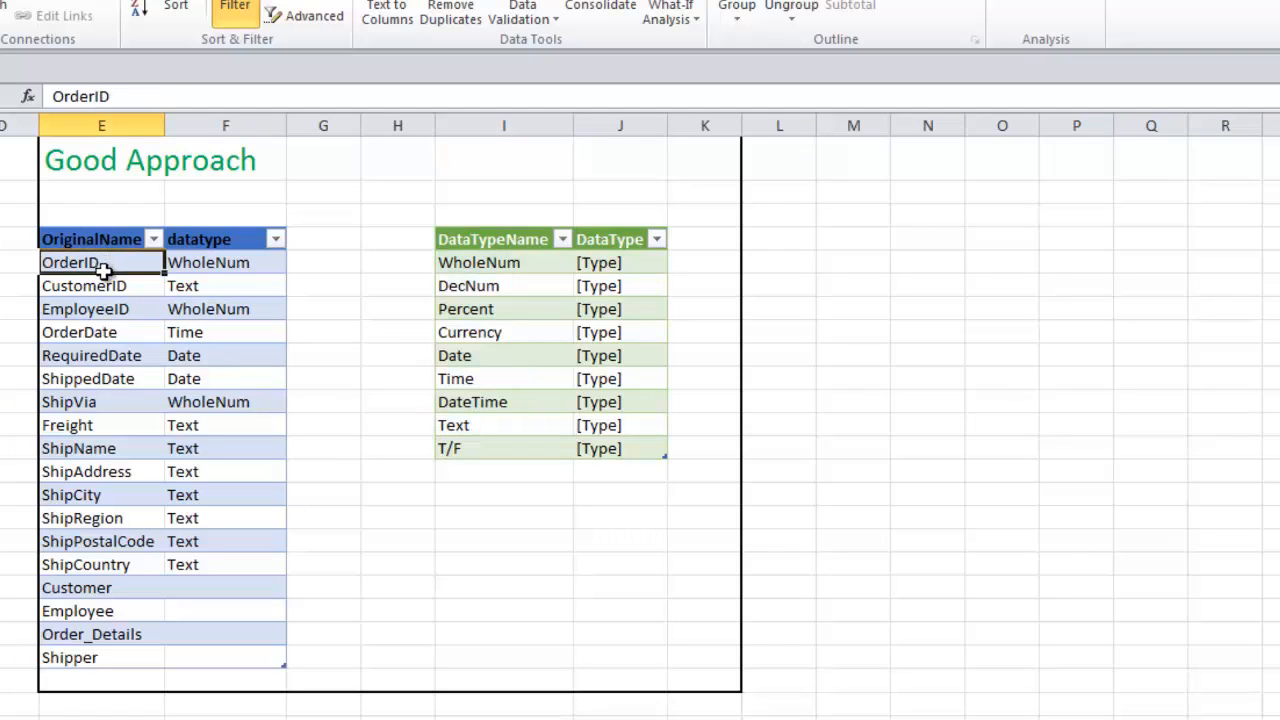
pyautogui.moveTo(104, 268); pyautogui.dragTo(126, 468)
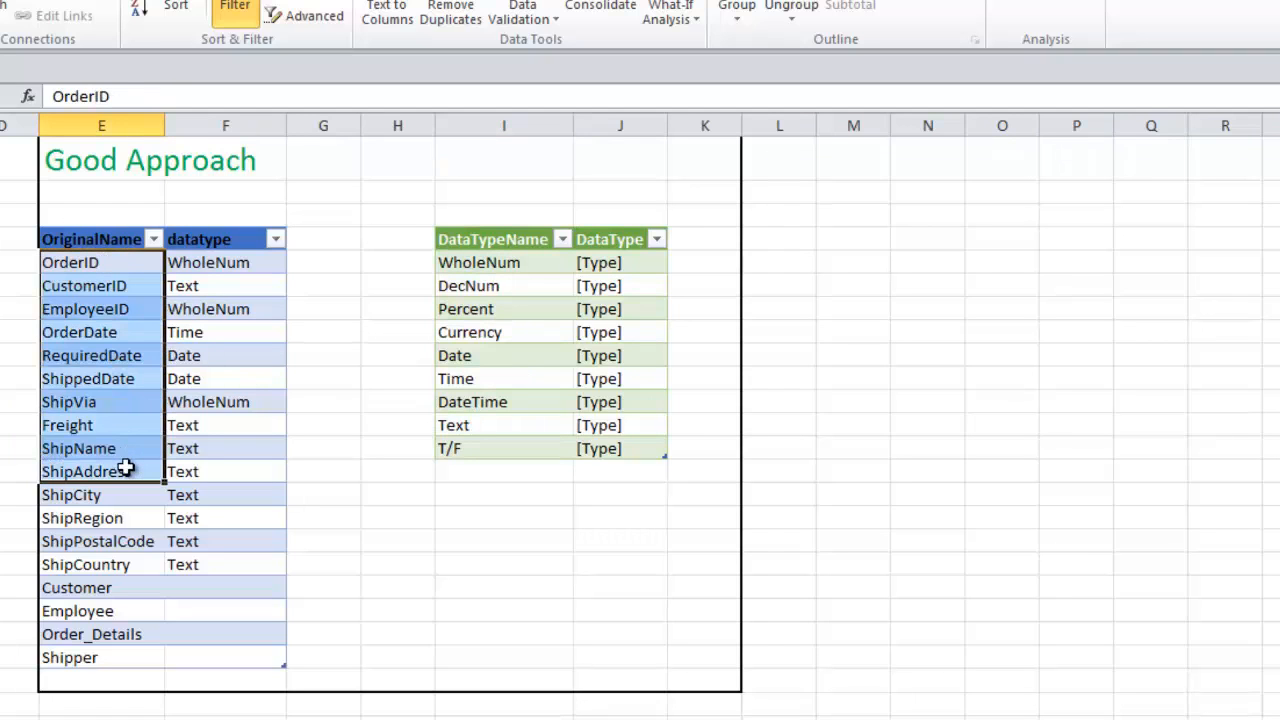
pyautogui.click(197, 270)
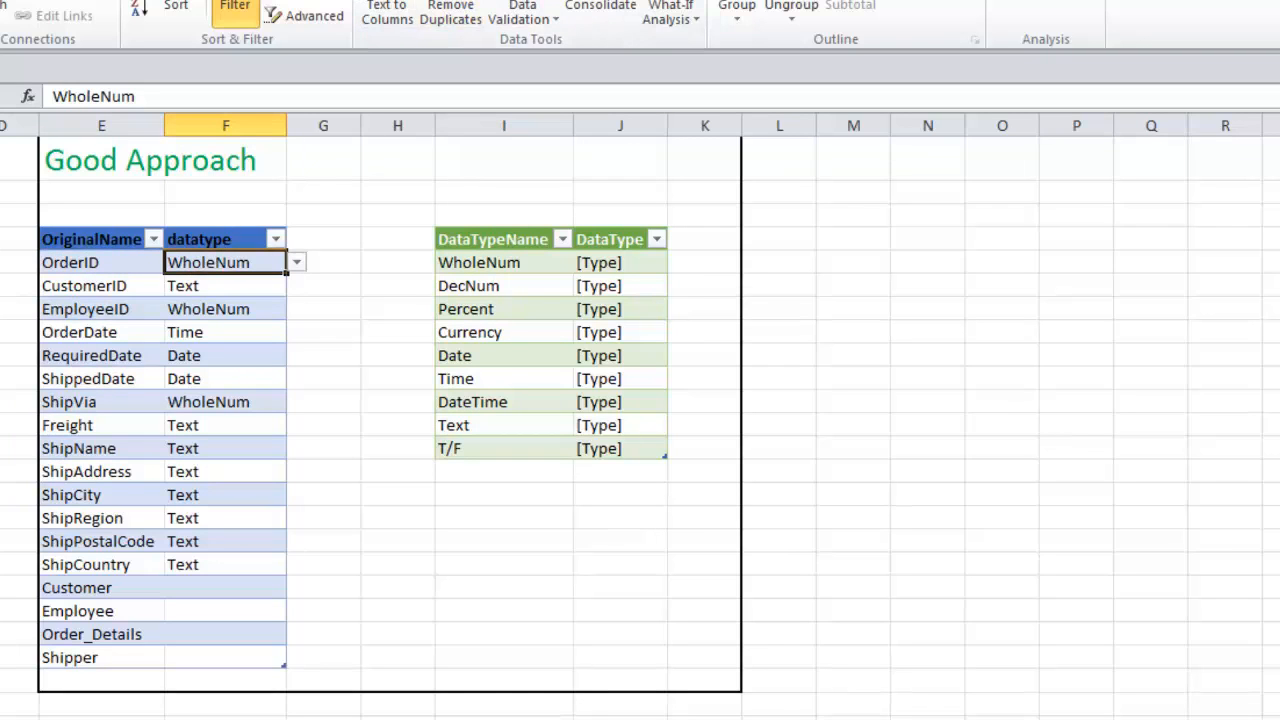
# Open the ColumnDataTypes query in the Query Editor and review its Orders_HeaderMgmt source and the merge with DataTypeTable
pyautogui.click(450, 2)
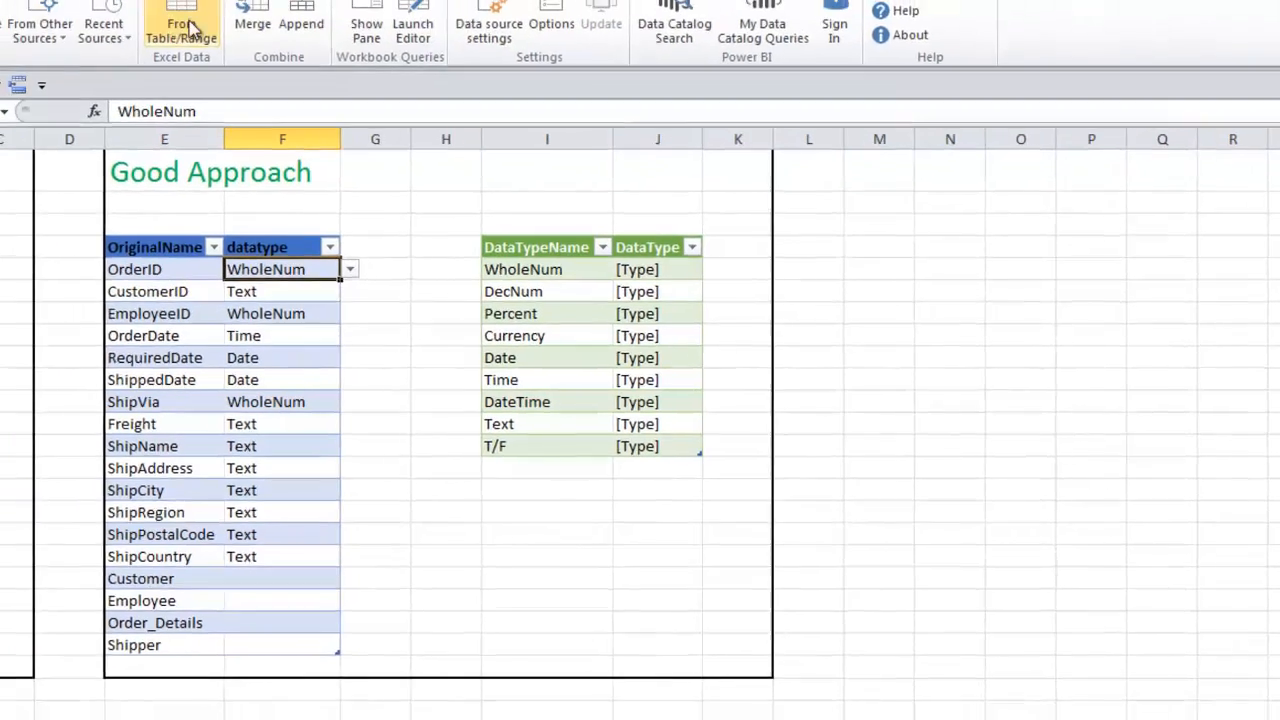
pyautogui.click(190, 28)
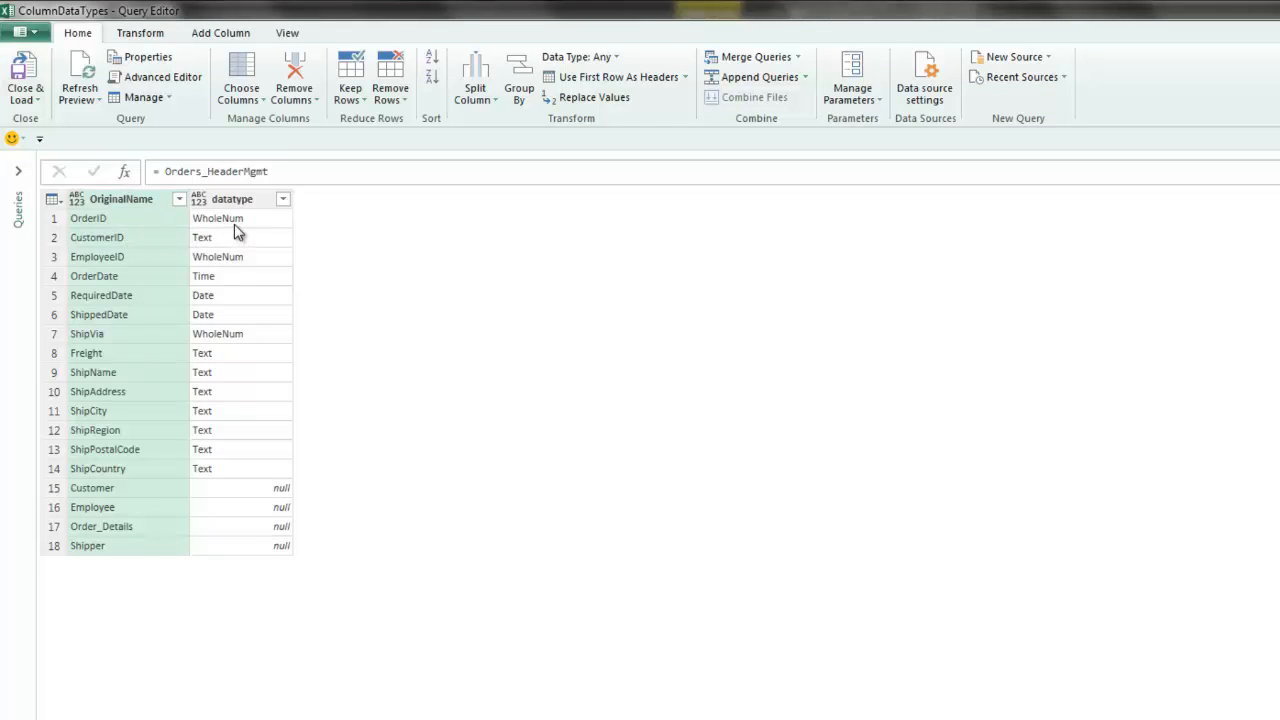
pyautogui.click(1279, 330)
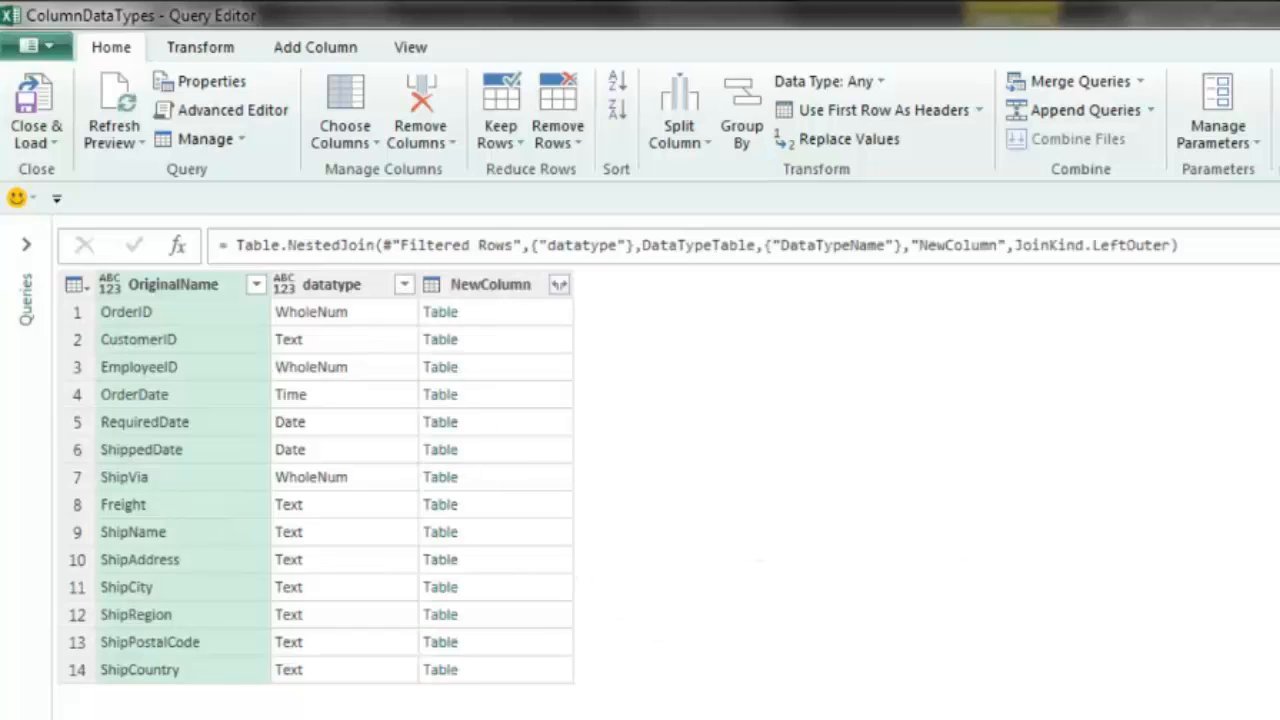
pyautogui.click(18, 248)
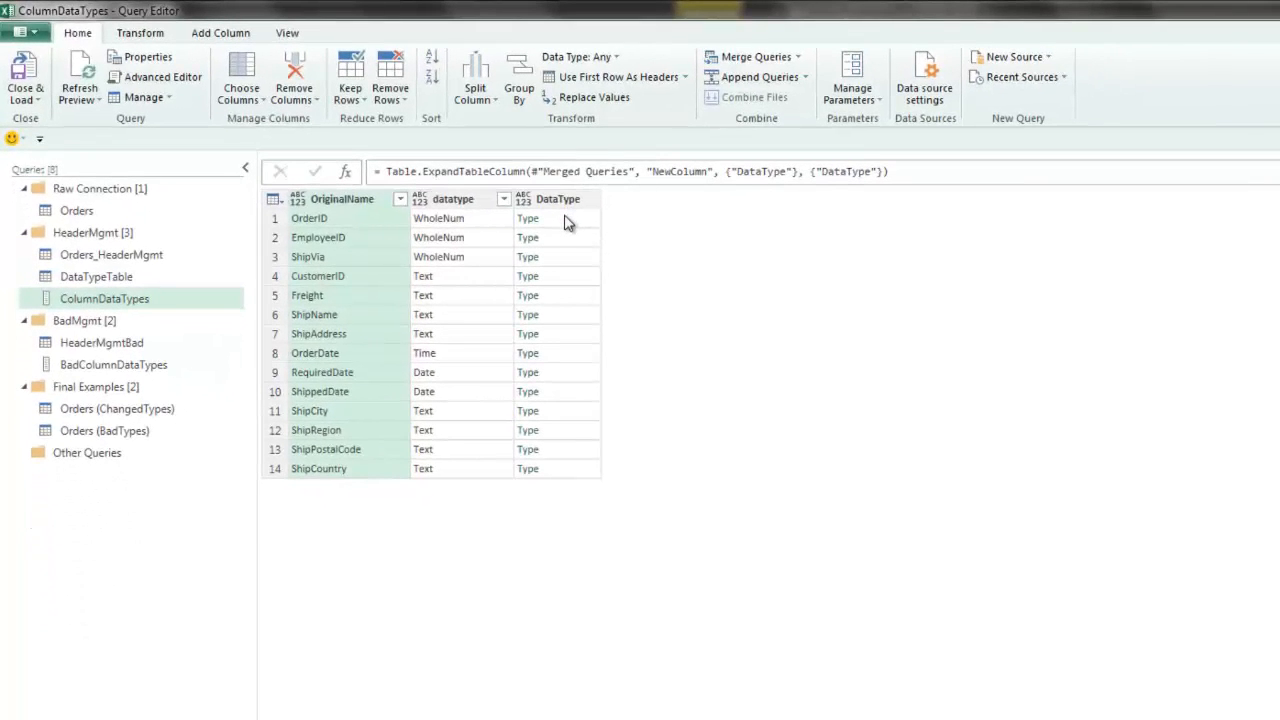
# Preview several type values in the DataType column of the expanded ColumnDataTypes table
pyautogui.click(565, 220)
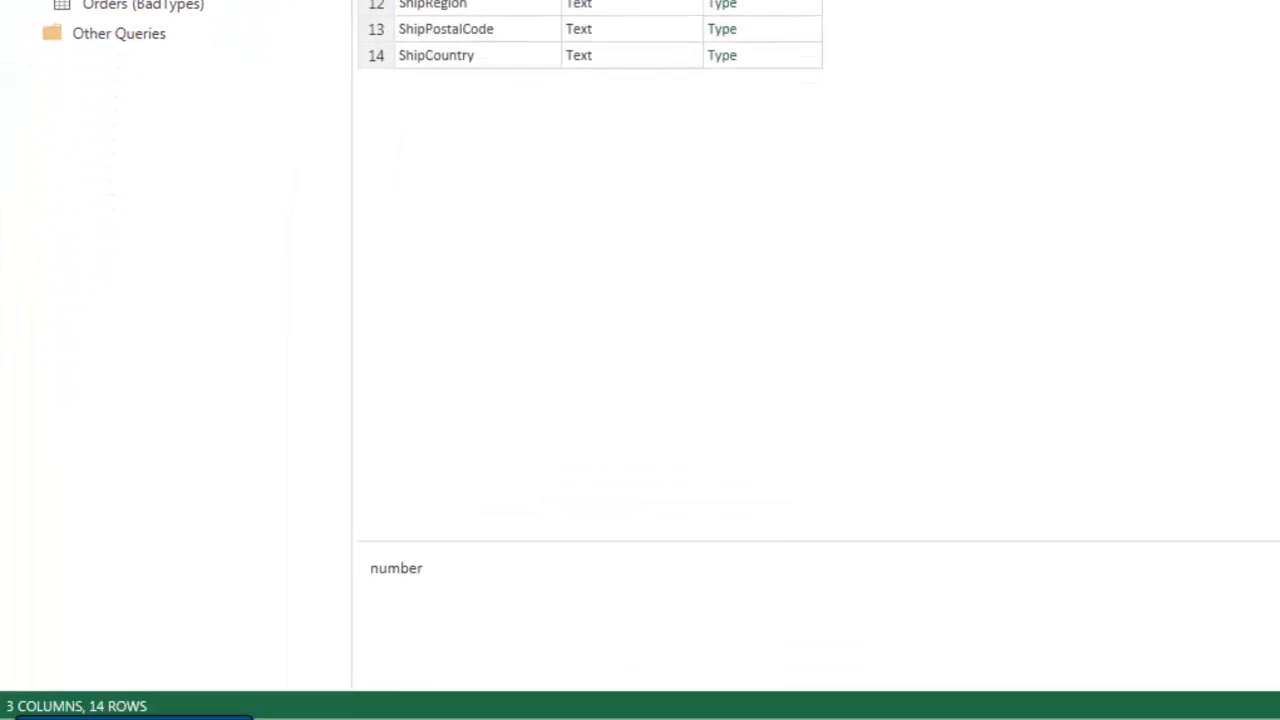
pyautogui.click(630, 2)
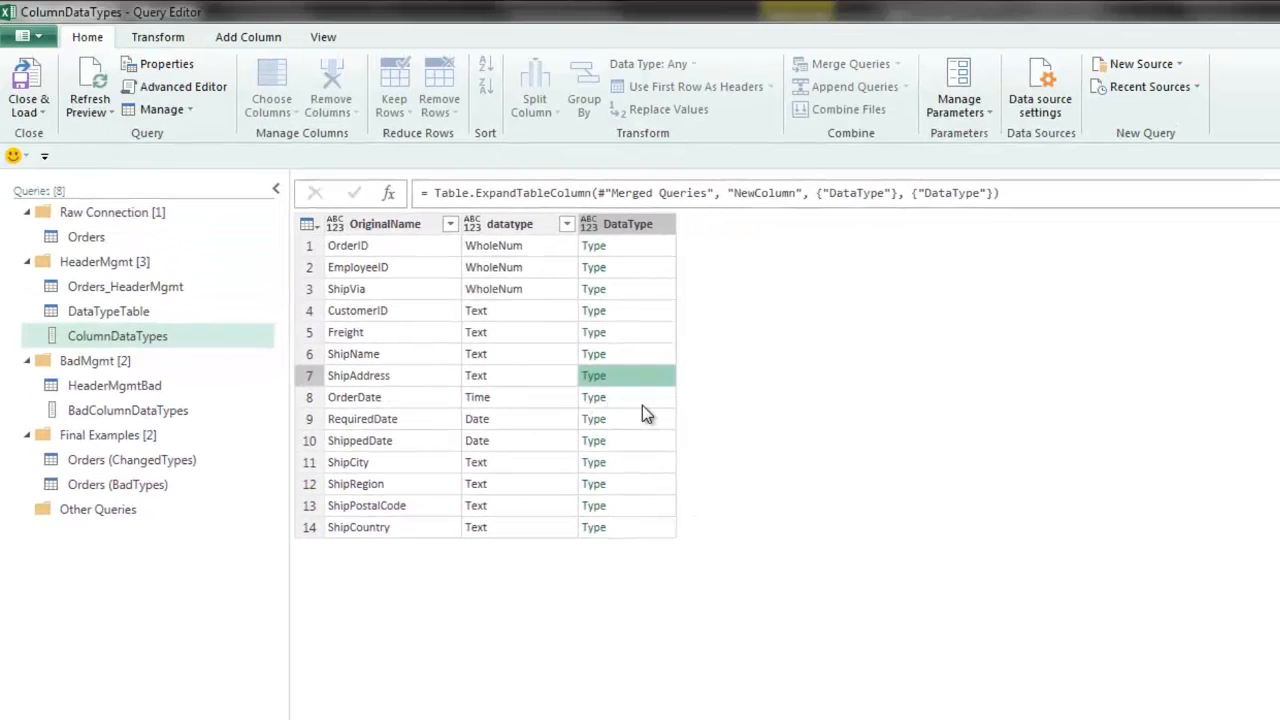
pyautogui.click(641, 418)
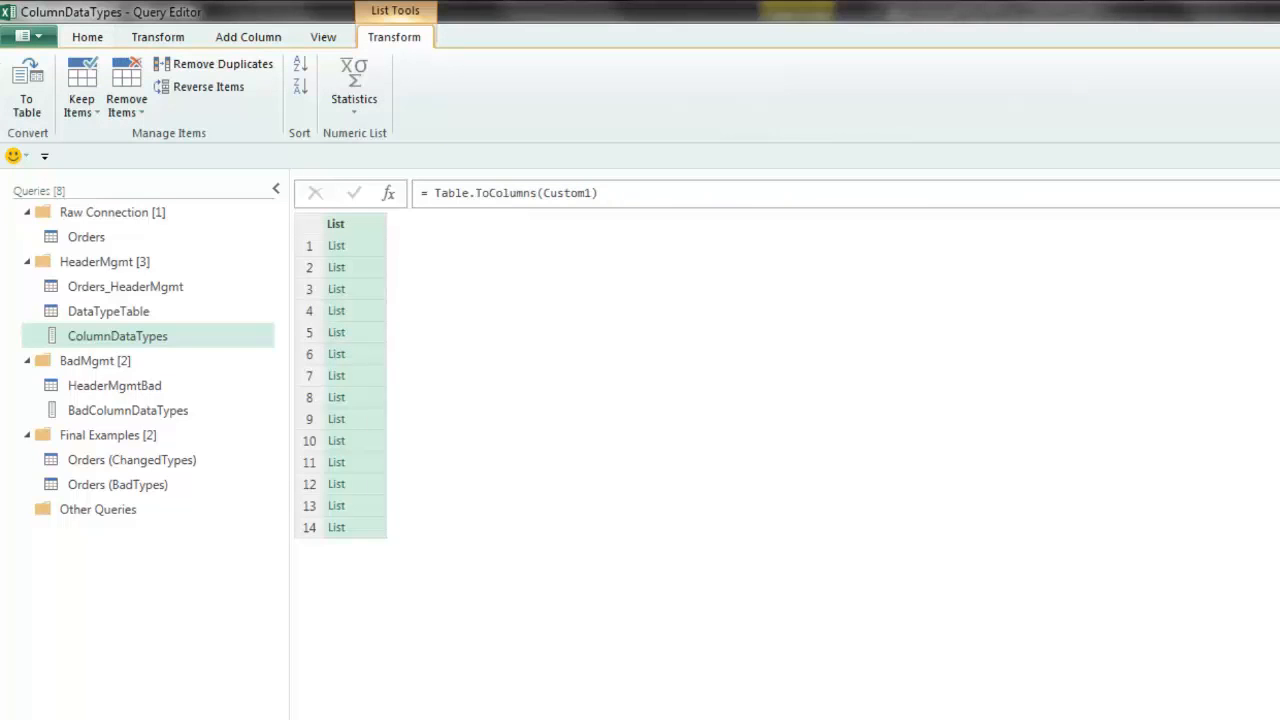
# Preview the column-name and type pairs inside the Table.ToColumns list, including those for EmployeeID, Freight and ShipName
pyautogui.click(363, 267)
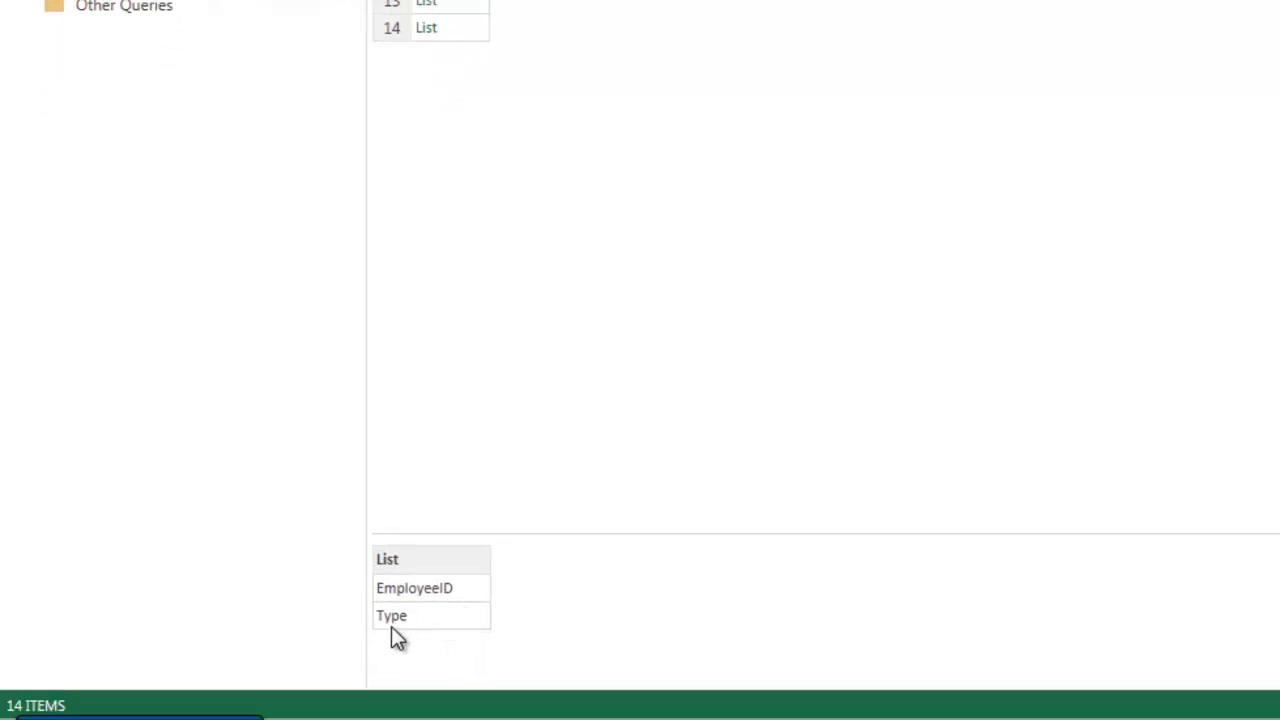
pyautogui.press('Down')
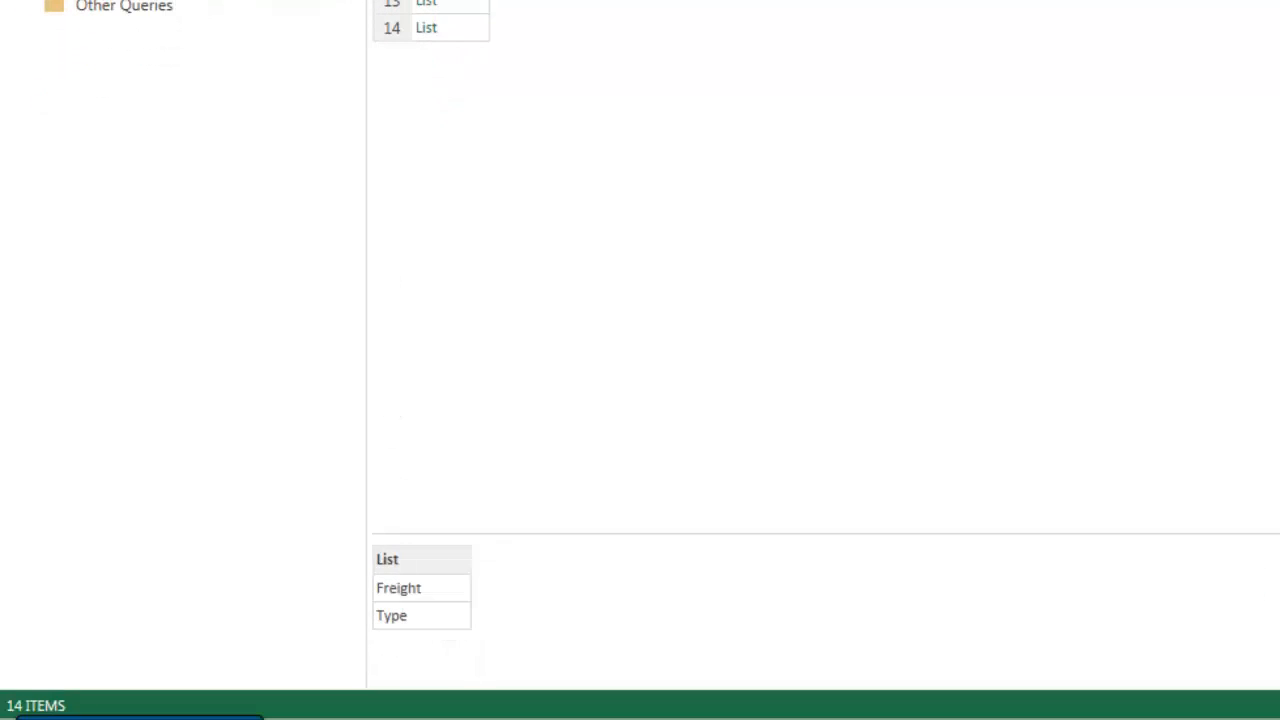
pyautogui.press('Down')
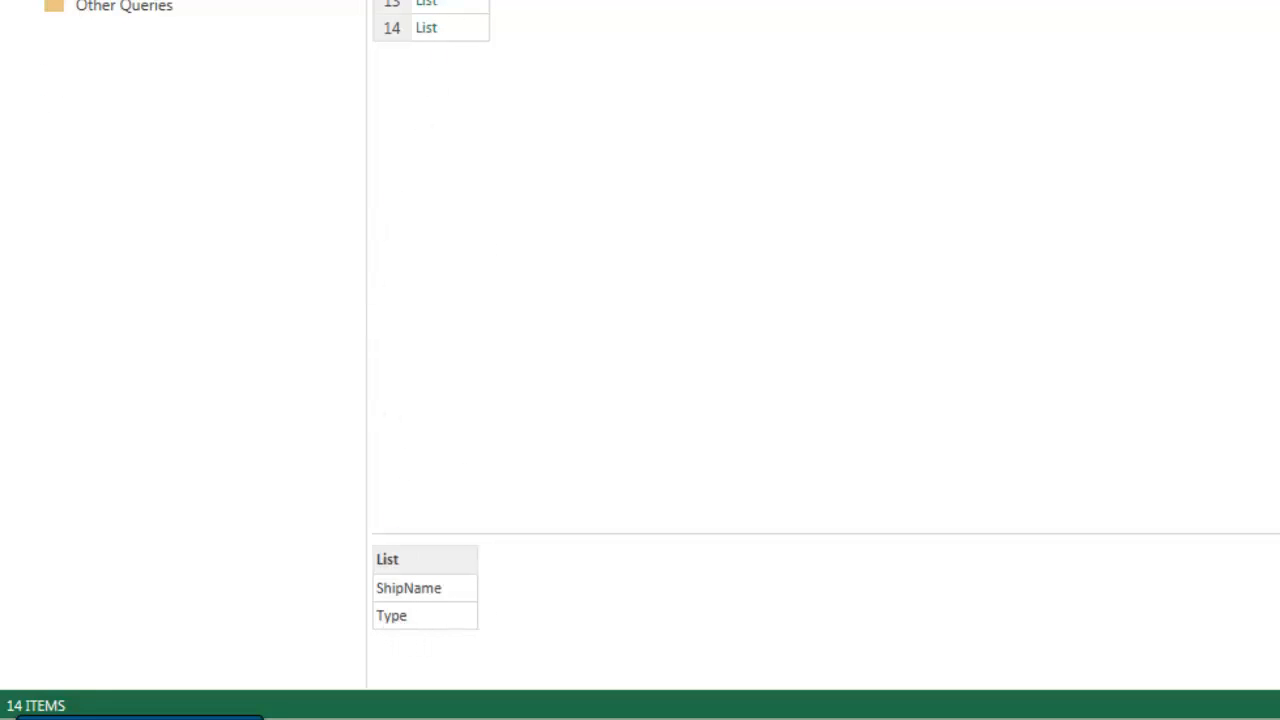
pyautogui.click(426, 1)
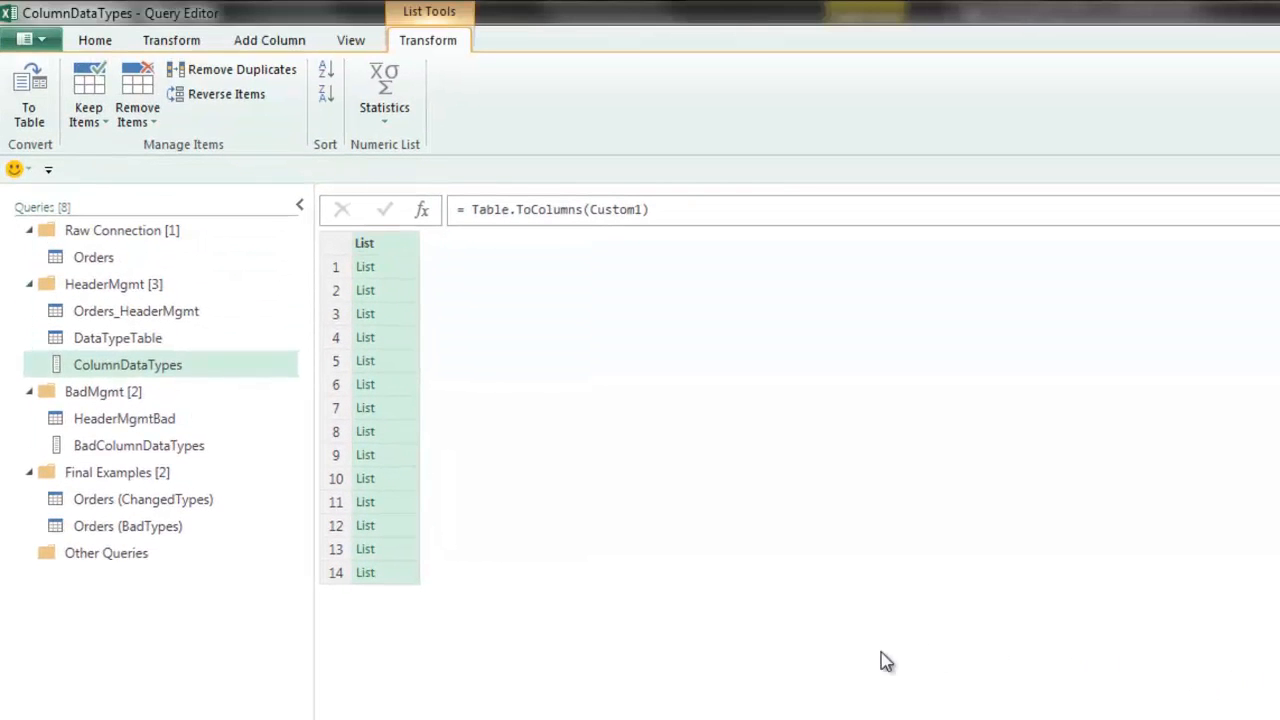
# Add a type-change step to the Orders (ChangedTypes) query by setting the CustomerID column to Whole Number
pyautogui.click(123, 499)
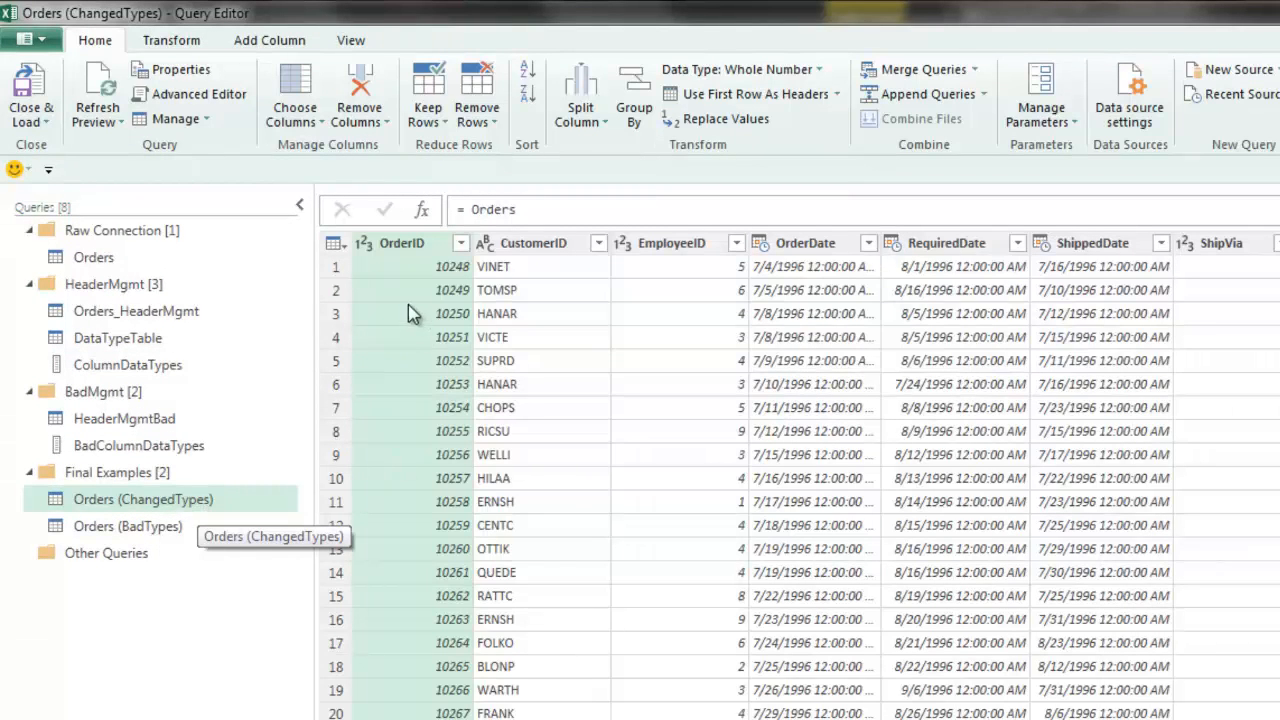
pyautogui.click(487, 244)
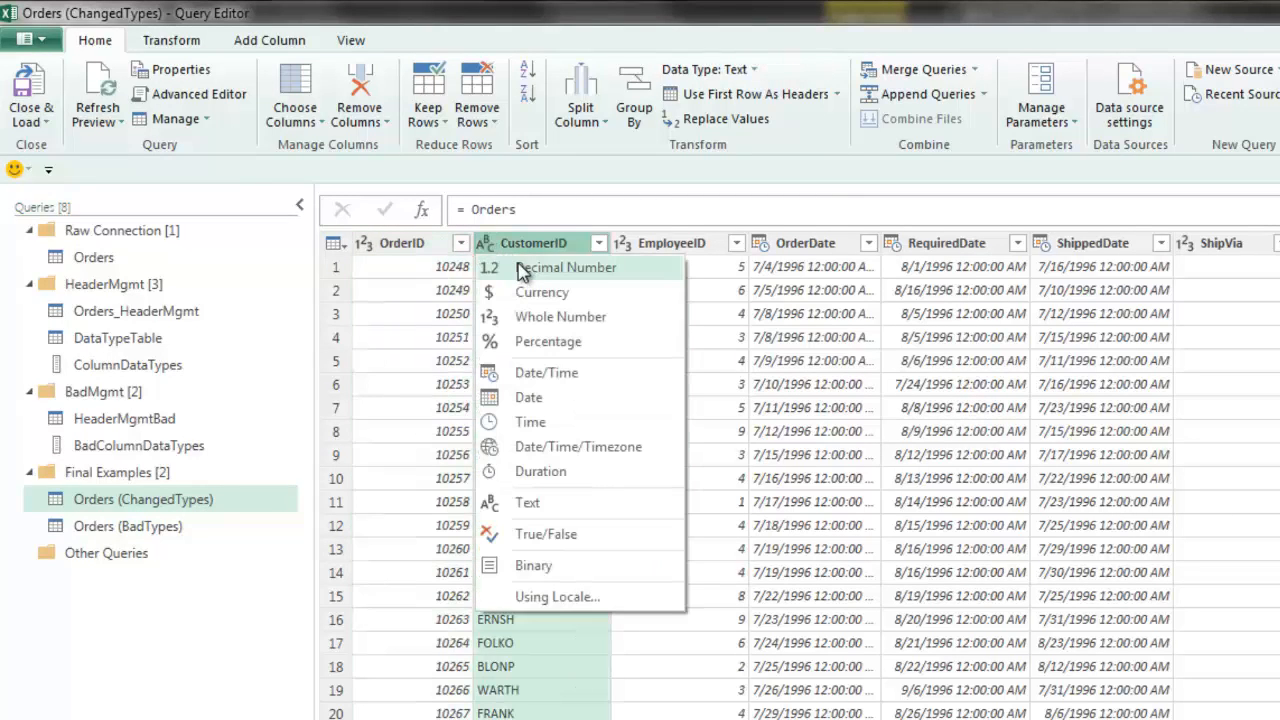
pyautogui.click(514, 316)
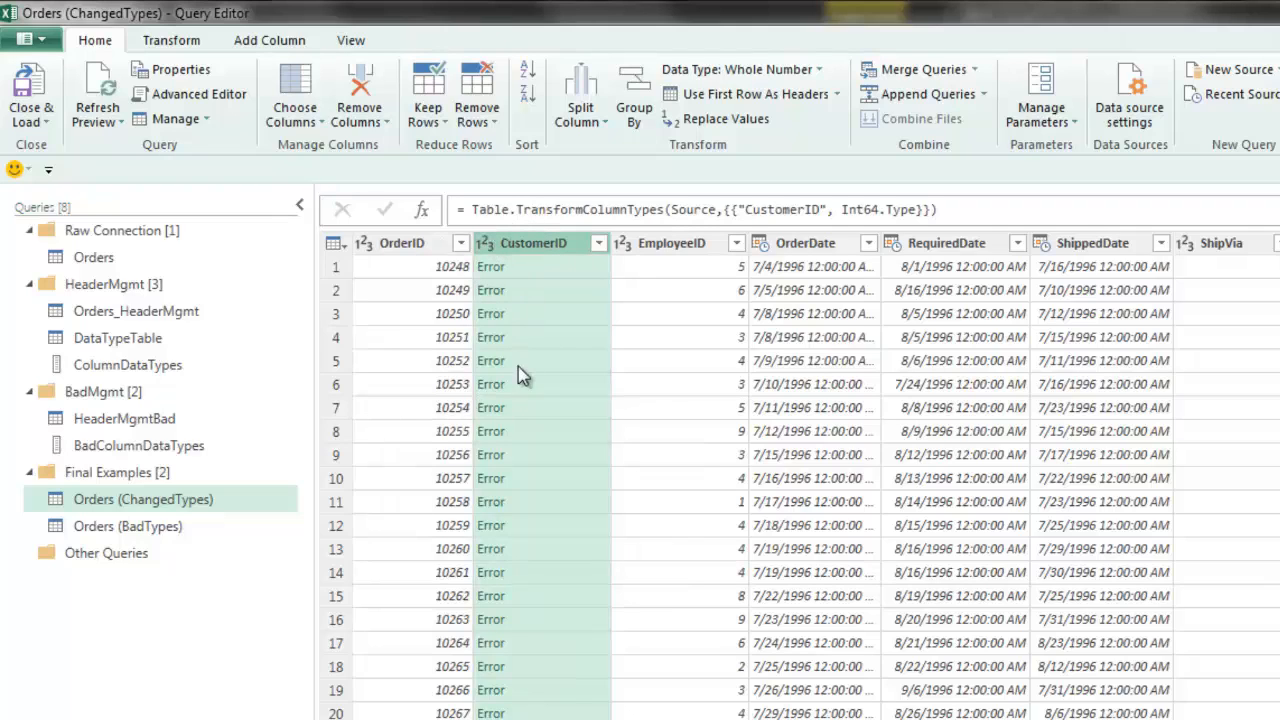
# Replace the hard-coded type list in the formula so it reads = Table.TransformColumnTypes(Source,ColumnDataTypes)
pyautogui.click(726, 211)
pyautogui.press('Delete')
pyautogui.press('Delete')
pyautogui.press('Delete')
pyautogui.press('Delete')
pyautogui.press('Delete')
pyautogui.press('Delete')
pyautogui.press('Delete')
pyautogui.press('Delete')
pyautogui.press('Delete')
pyautogui.press('Delete')
pyautogui.press('Delete')
pyautogui.press('Delete')
pyautogui.press('Delete')
pyautogui.press('Delete')
pyautogui.press('Delete')
pyautogui.press('Delete')
pyautogui.press('Delete')
pyautogui.press('Delete')
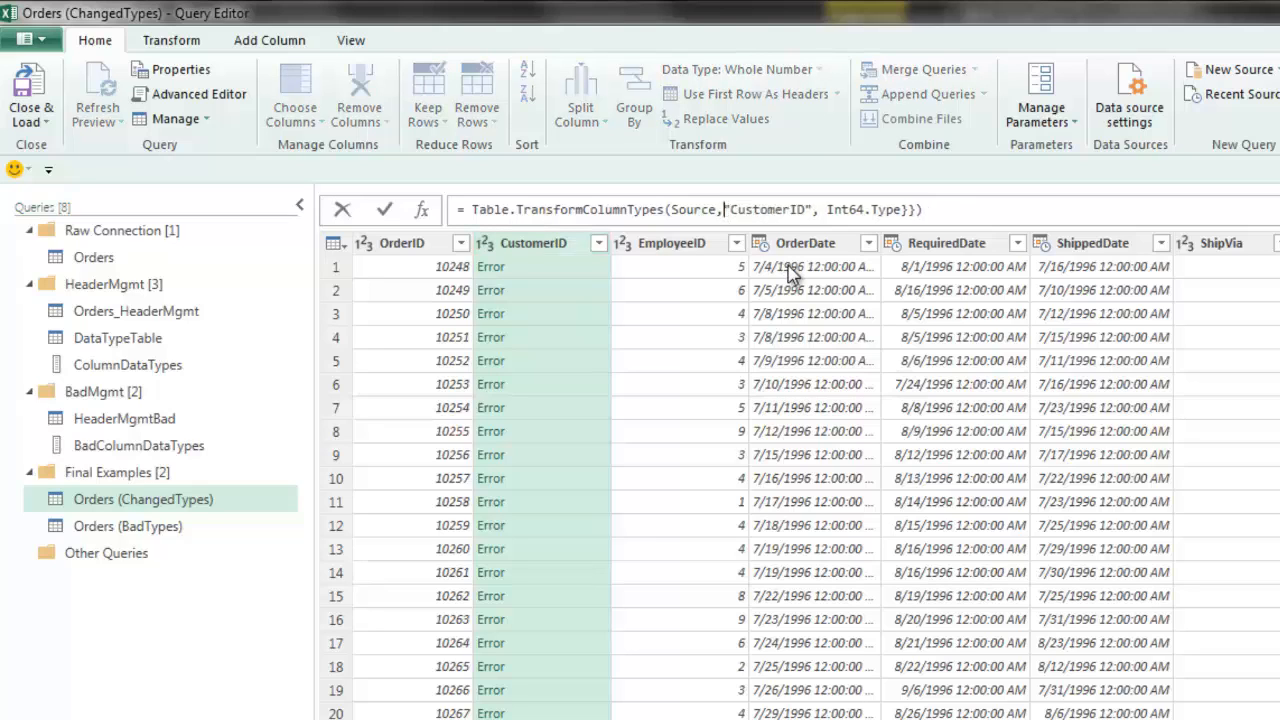
pyautogui.press('Delete')
pyautogui.press('Delete')
pyautogui.press('Delete')
pyautogui.press('Delete')
pyautogui.press('Delete')
pyautogui.press('Delete')
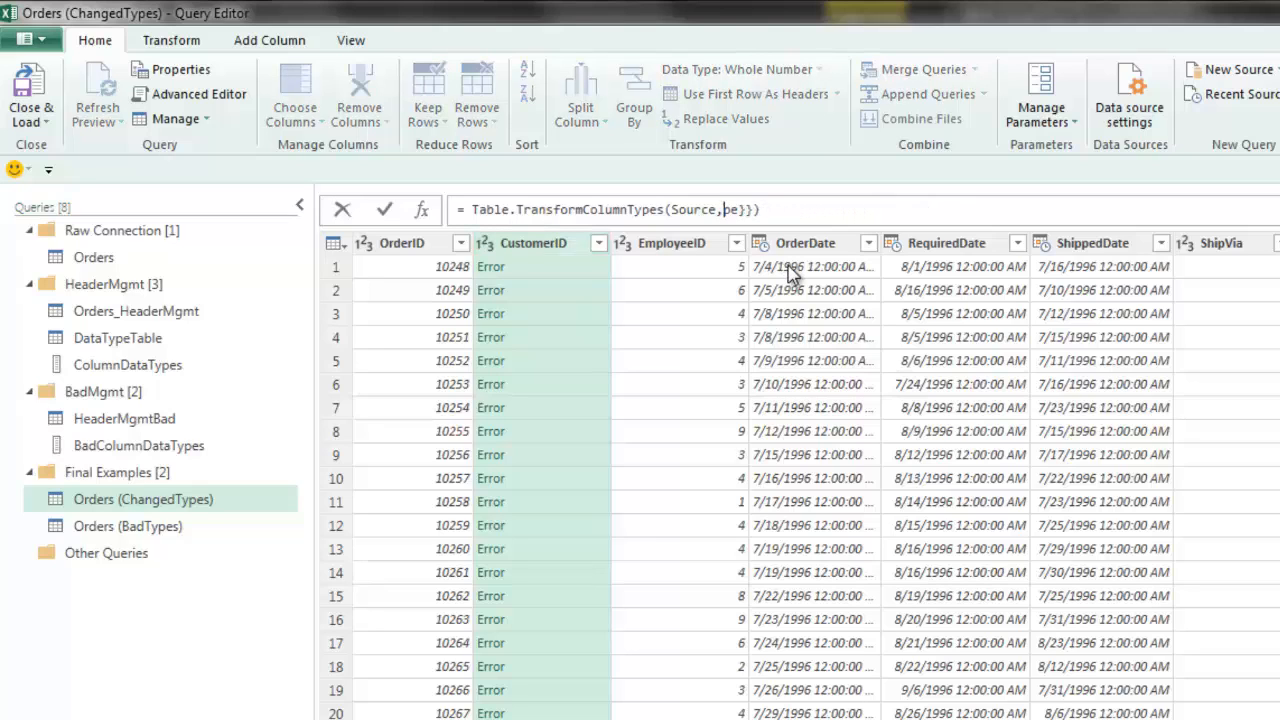
pyautogui.write('ColumnDataTypes')
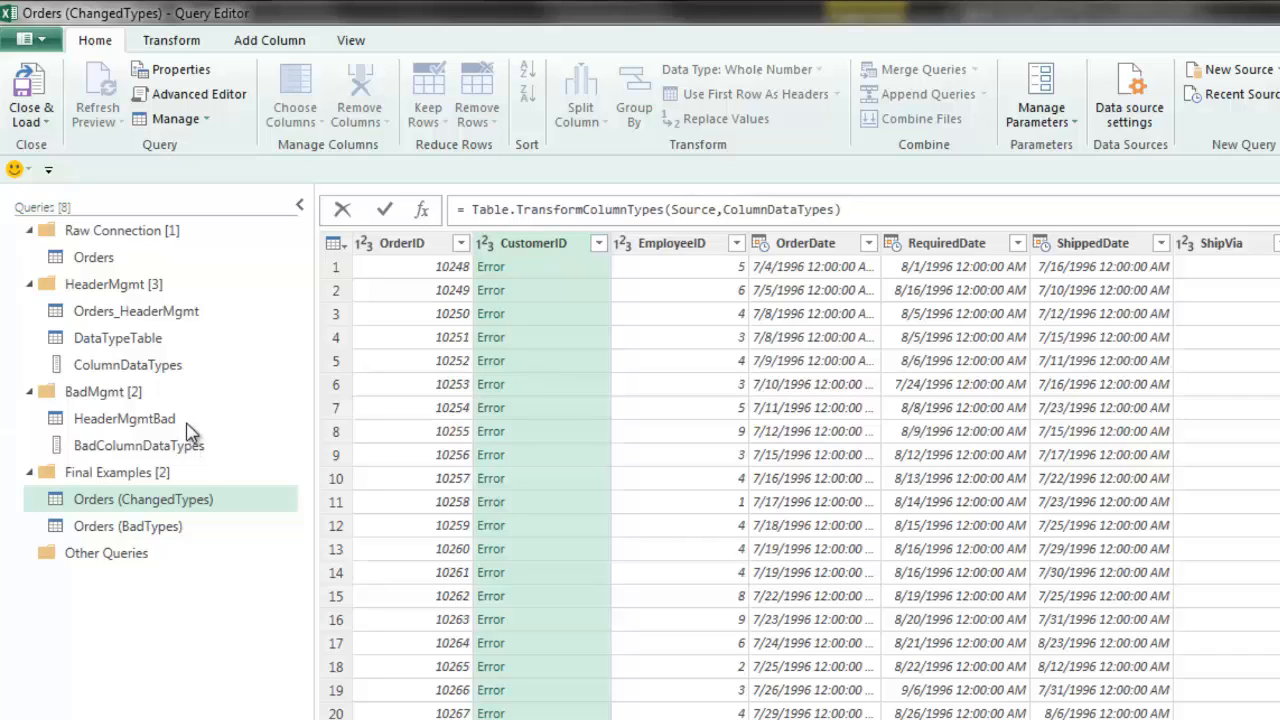
pyautogui.press('Return')
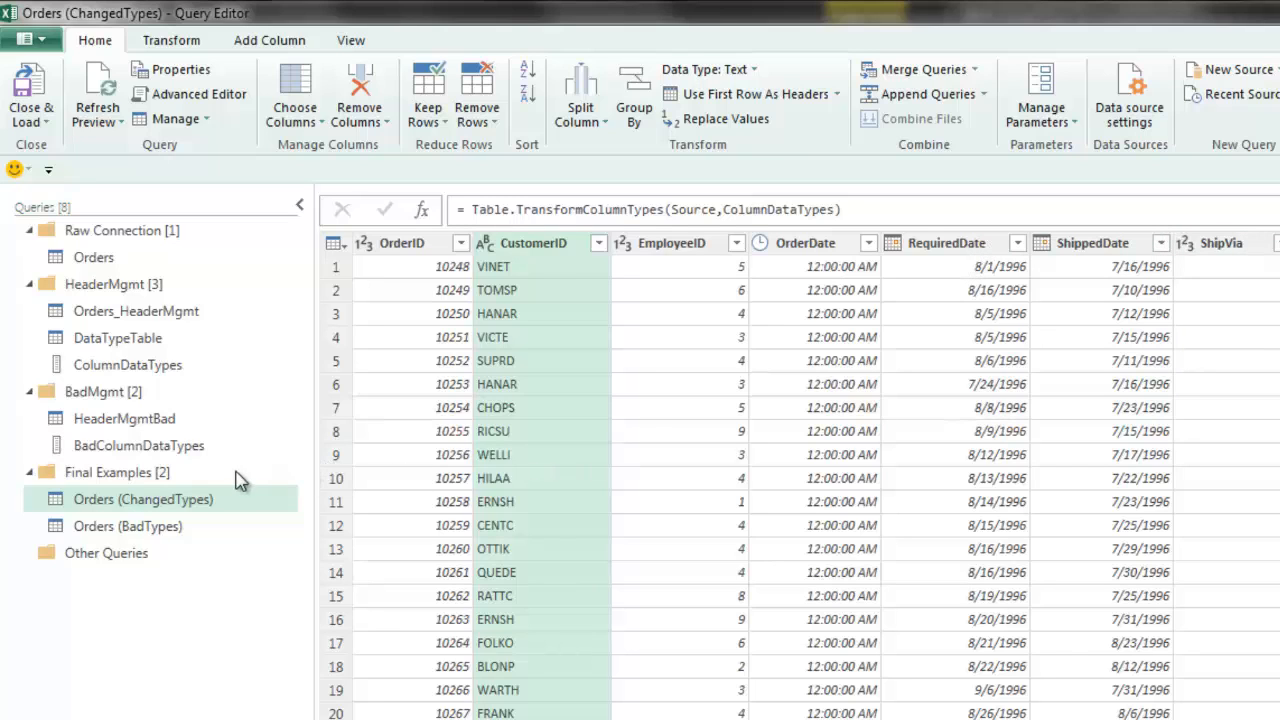
# Review the BadColumnDataTypes, DataTypeTable, Orders_HeaderMgmt and ColumnDataTypes queries to trace how the column types are supplied
pyautogui.click(140, 448)
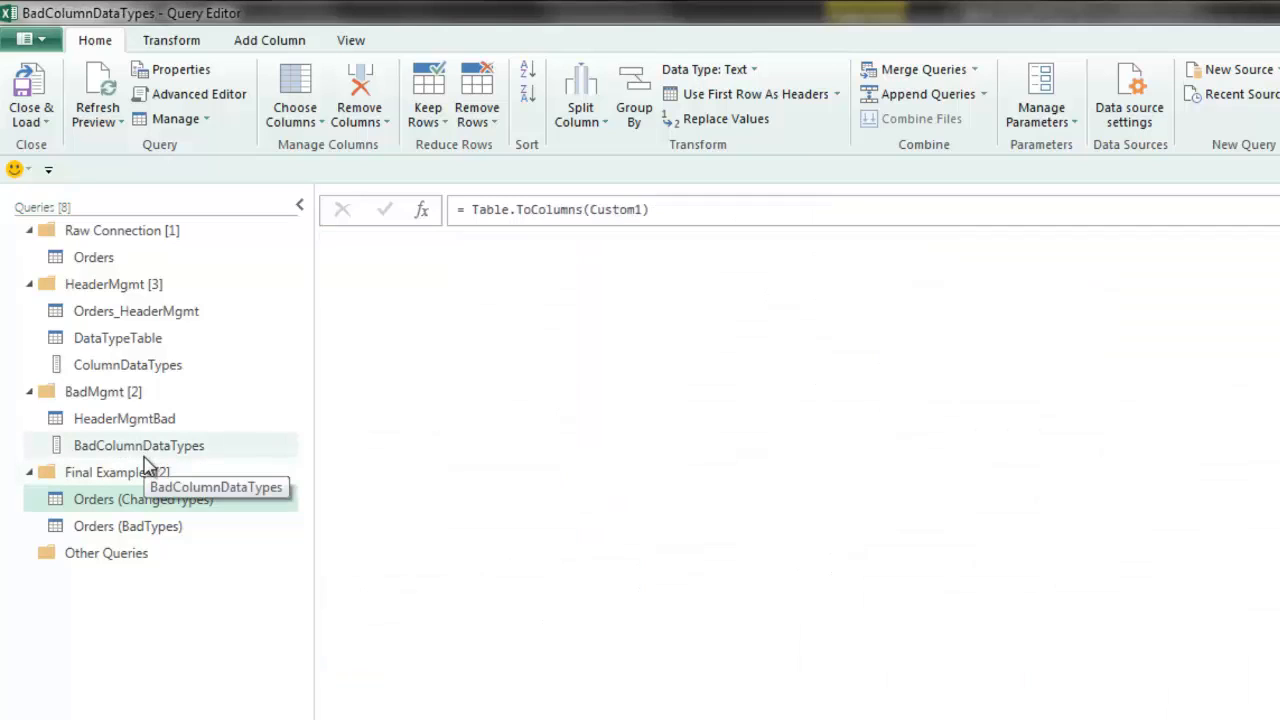
pyautogui.click(130, 364)
pyautogui.click(138, 342)
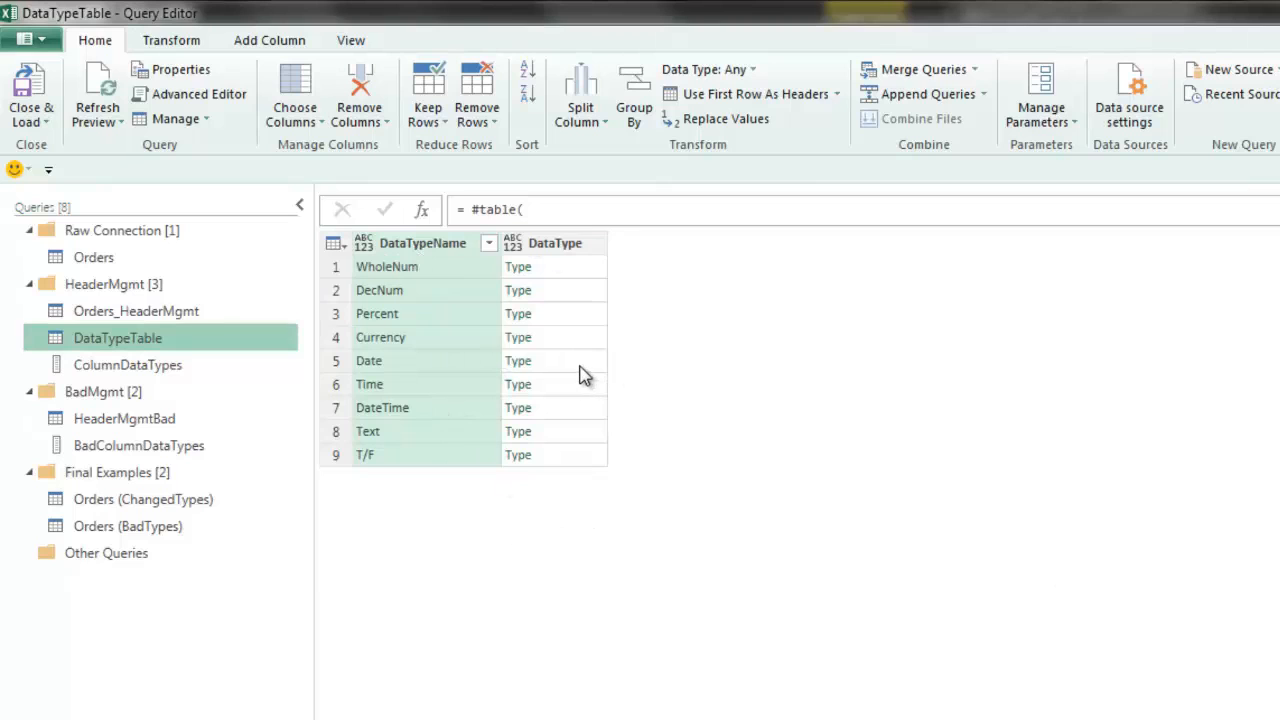
pyautogui.click(197, 311)
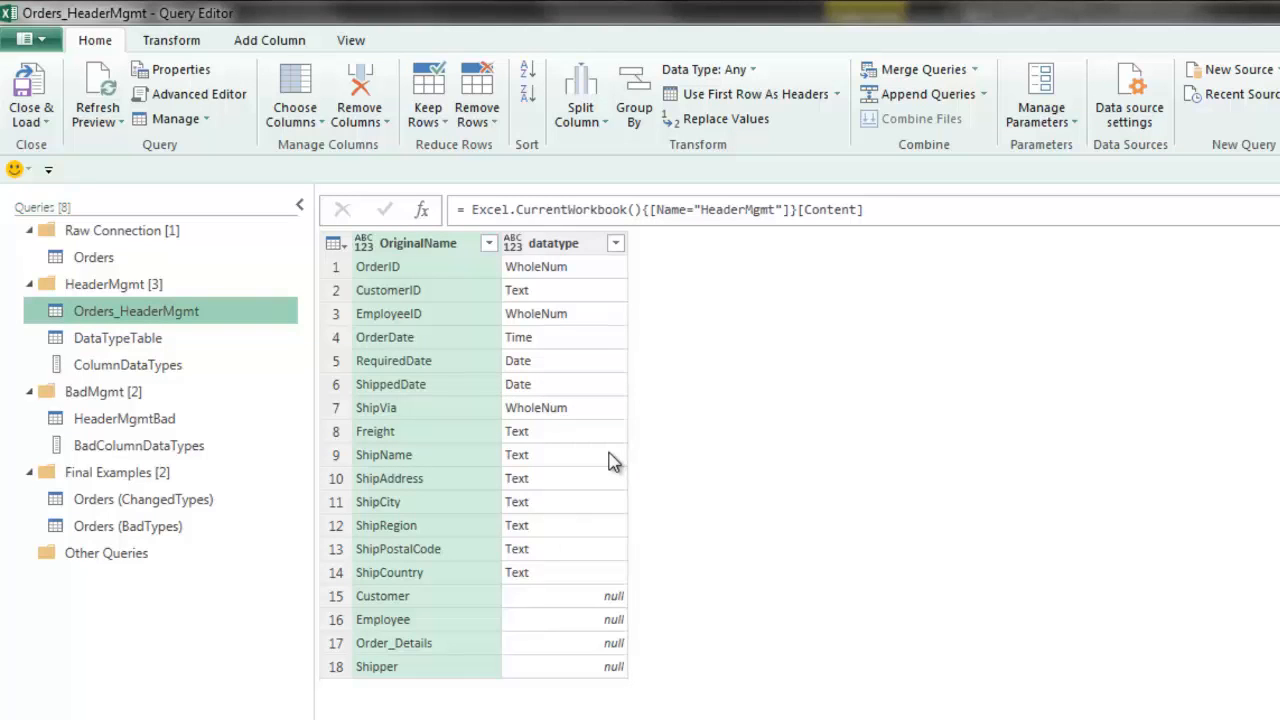
pyautogui.click(227, 365)
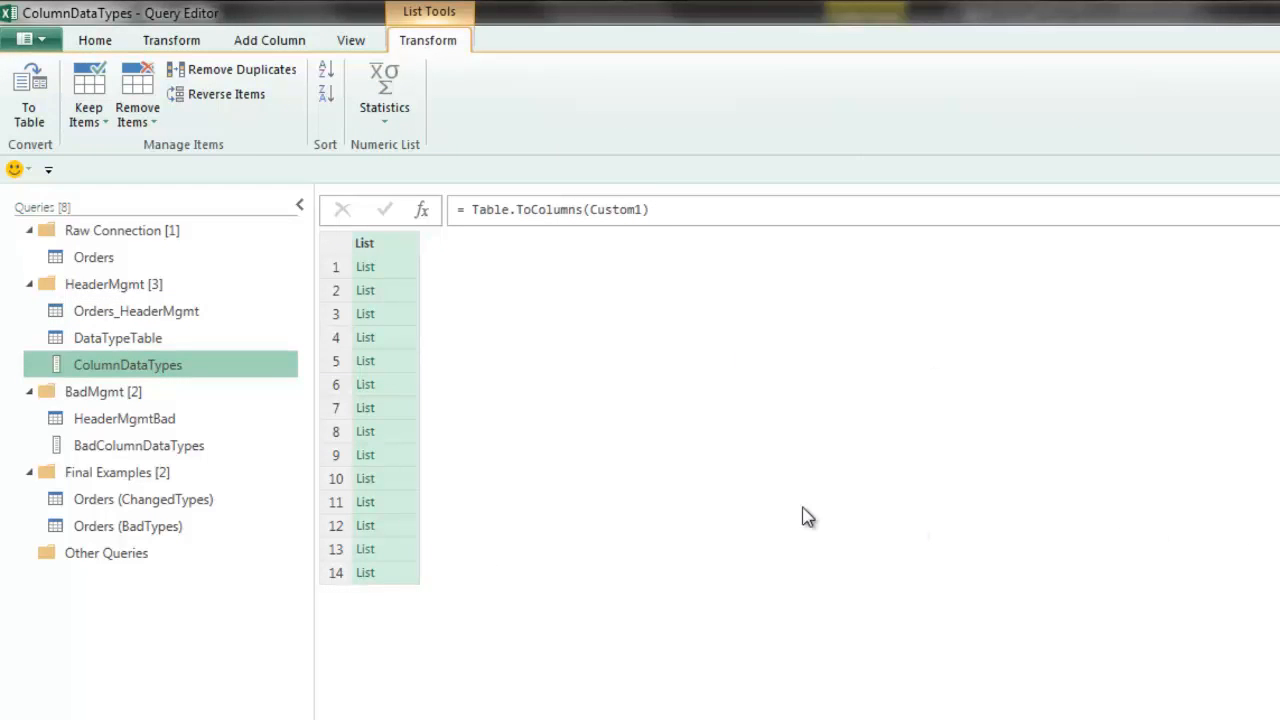
pyautogui.click(400, 340)
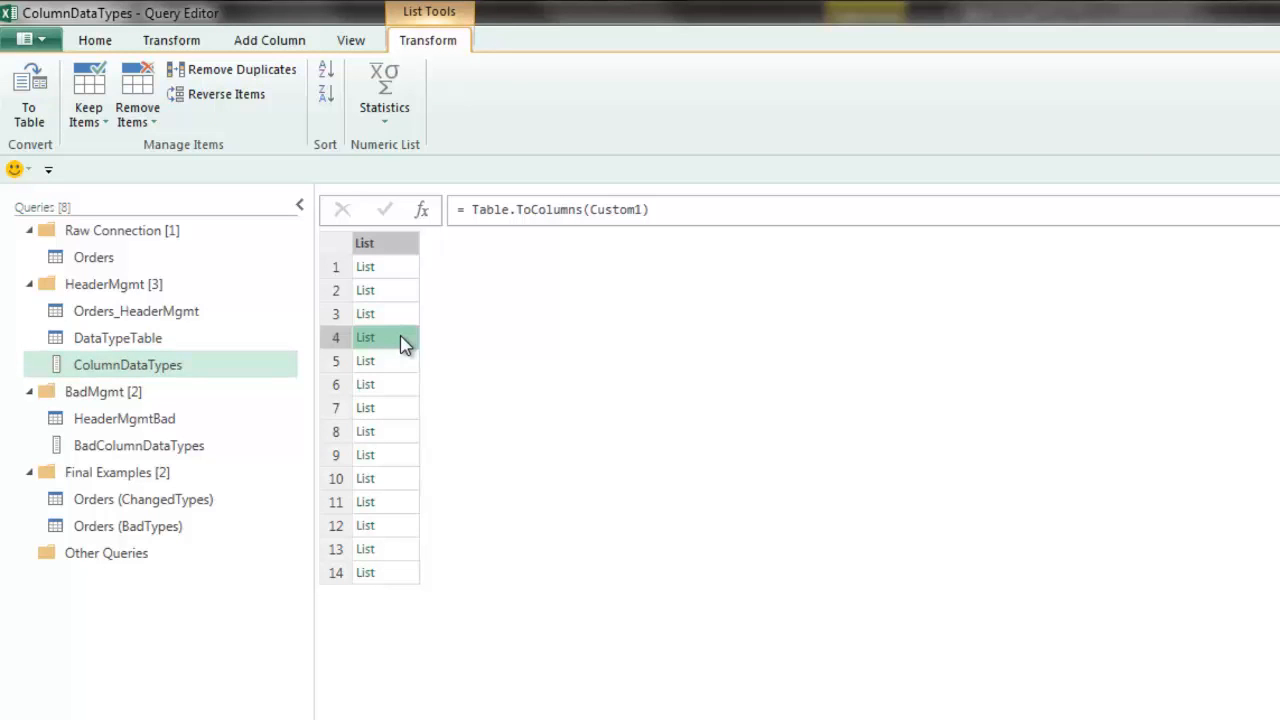
# Return to the Orders (ChangedTypes) query, then close the Query Editor and load the changes into the workbook
pyautogui.click(168, 418)
pyautogui.click(143, 499)
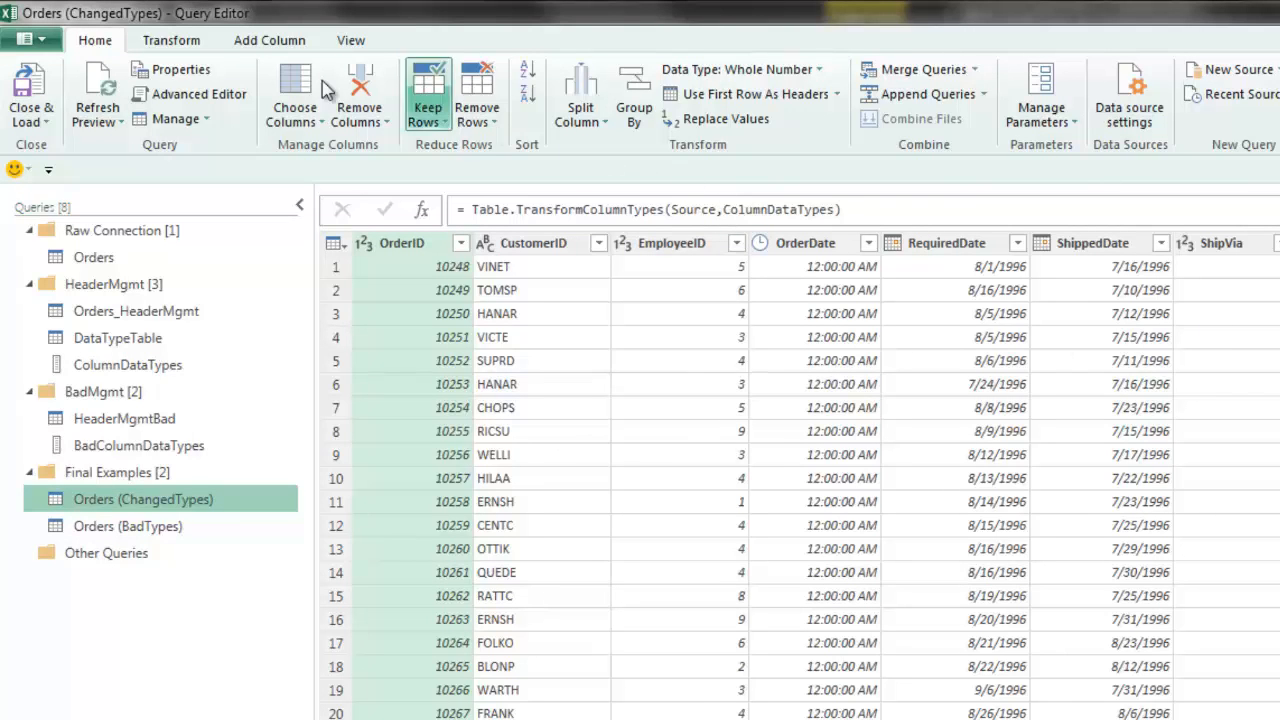
pyautogui.click(28, 82)
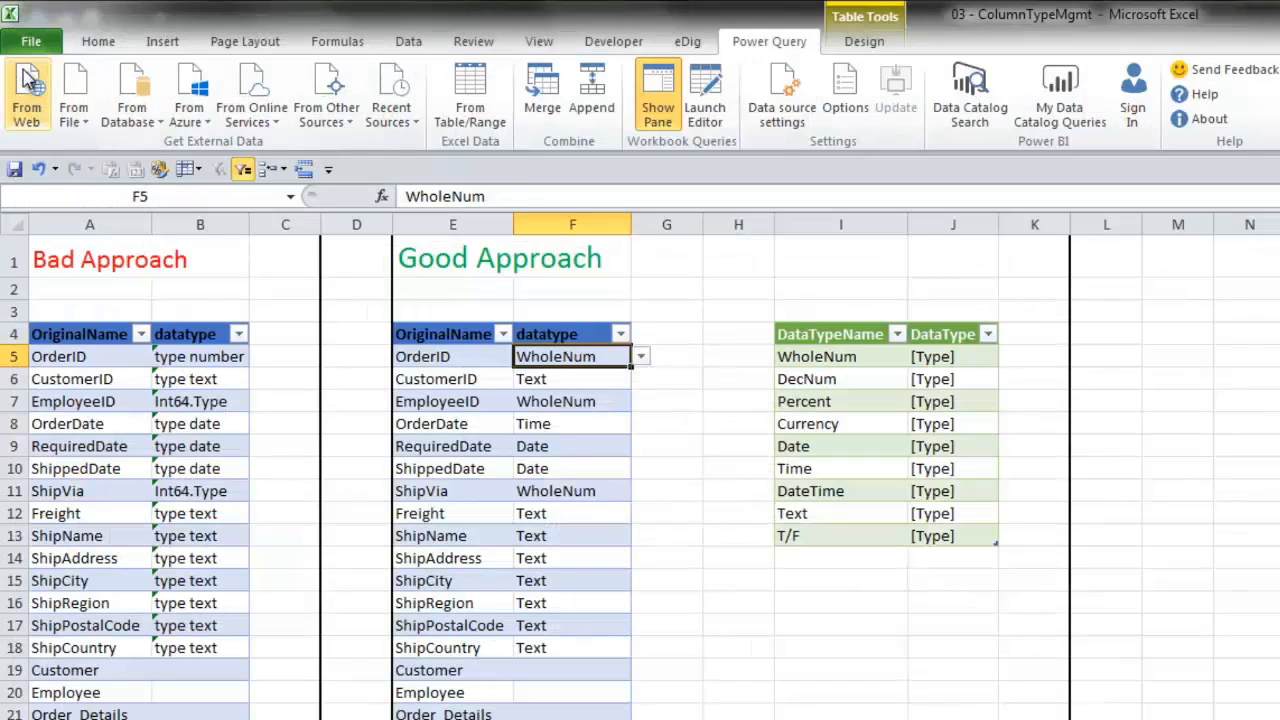
# Highlight the OrderDate and RequiredDate rows with their datatypes in the Good Approach table for review
pyautogui.moveTo(440, 424); pyautogui.dragTo(563, 420)
pyautogui.click(445, 429)
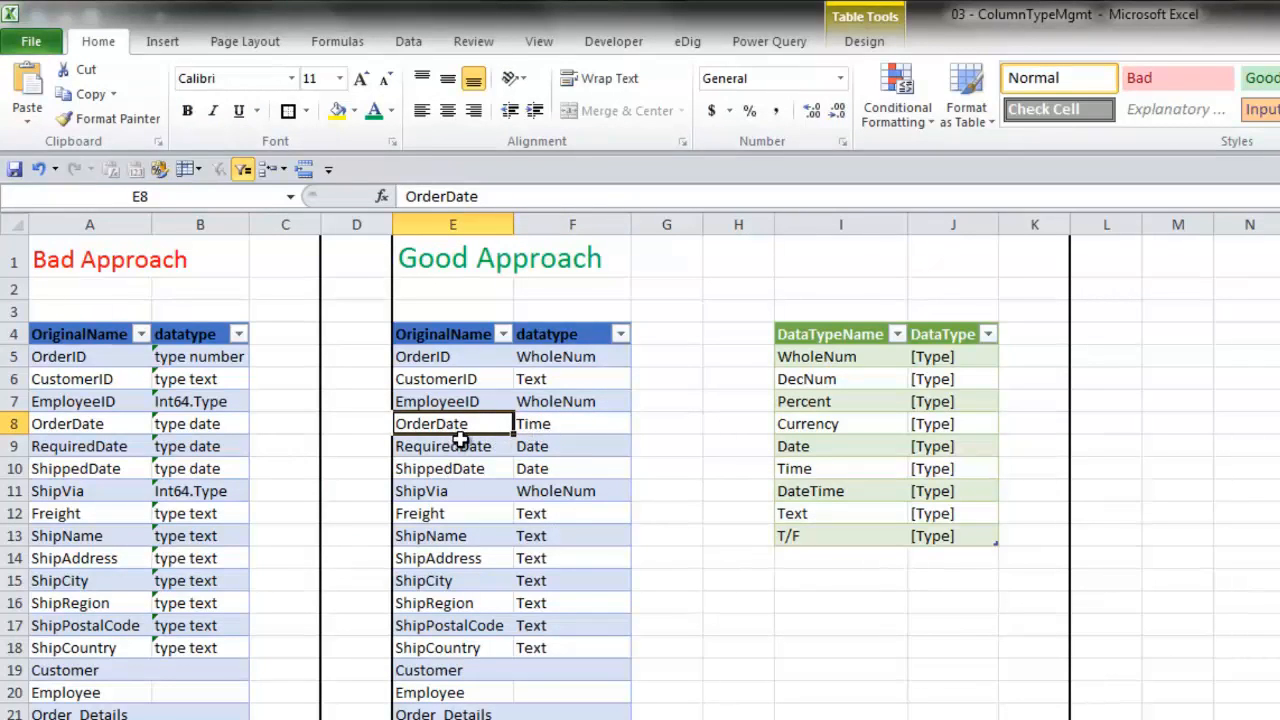
pyautogui.moveTo(488, 449); pyautogui.dragTo(575, 462)
pyautogui.moveTo(478, 422); pyautogui.dragTo(560, 424)
pyautogui.click(586, 423)
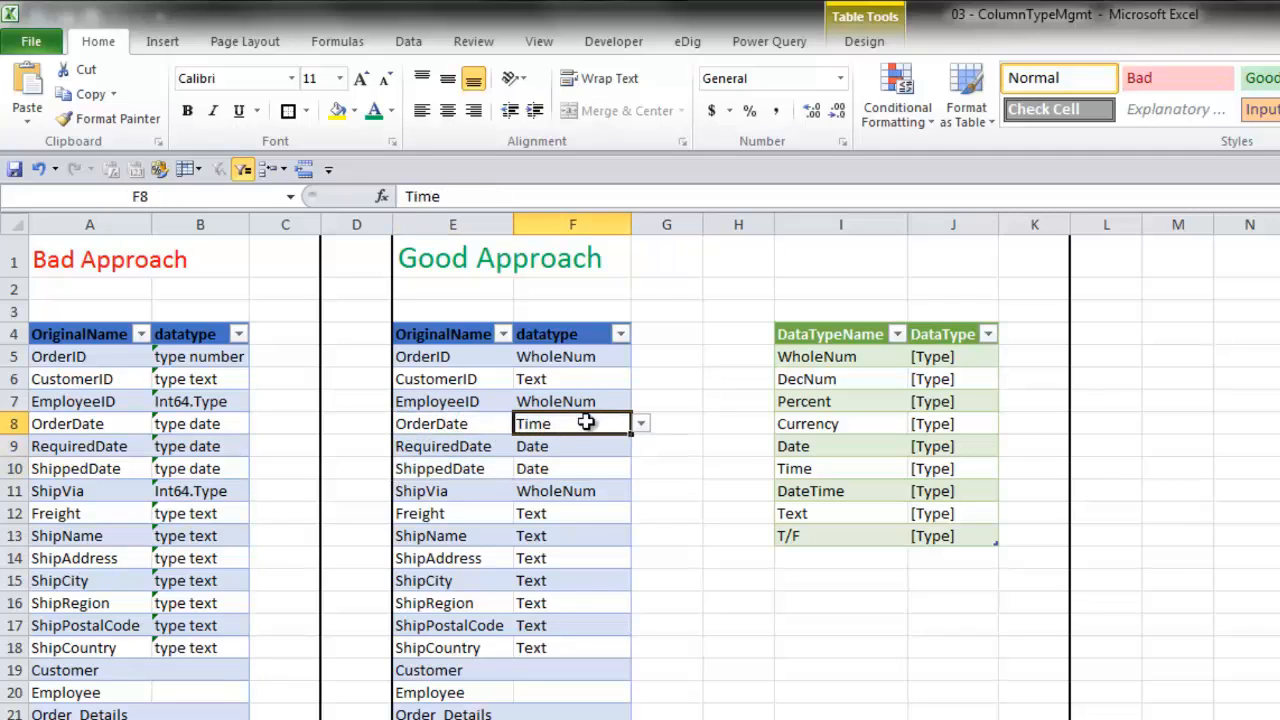
pyautogui.click(482, 442)
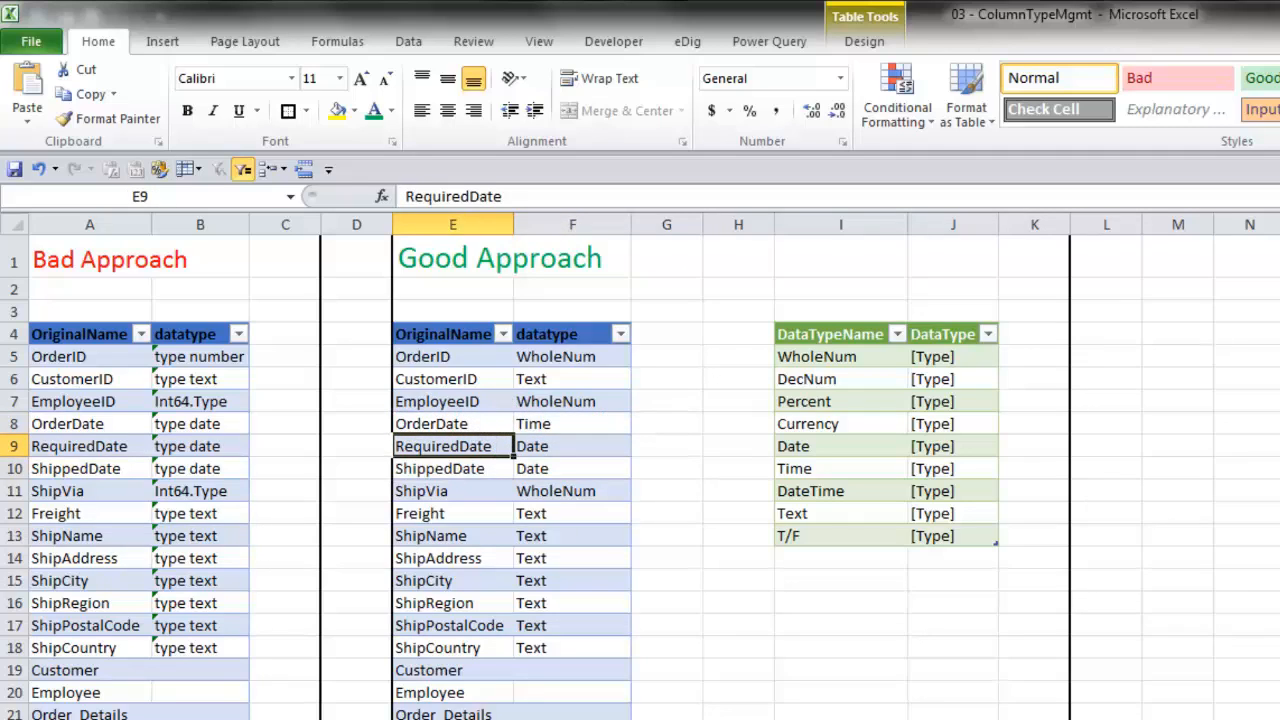
# Switch to the sheet with the loaded orders and inspect the filter options of the OrderDate, RequiredDate and OrderID columns
pyautogui.hotkey('ctrl', 'pagedown')
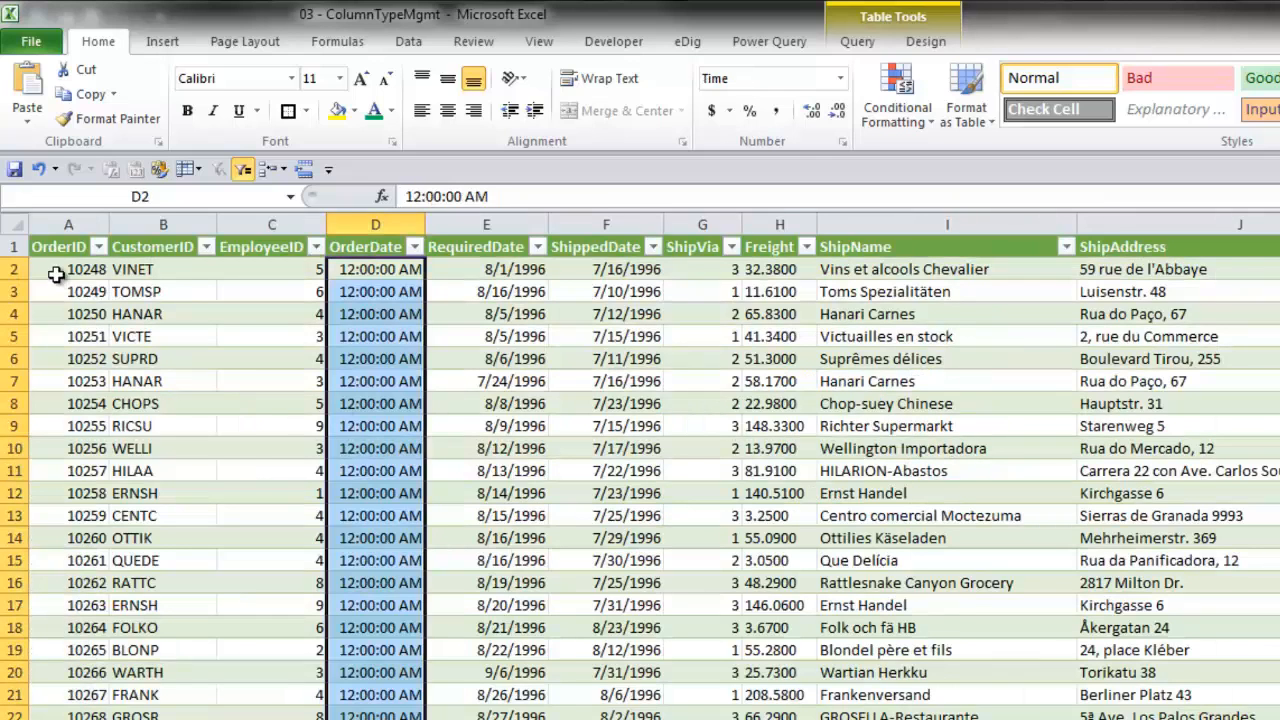
pyautogui.click(415, 247)
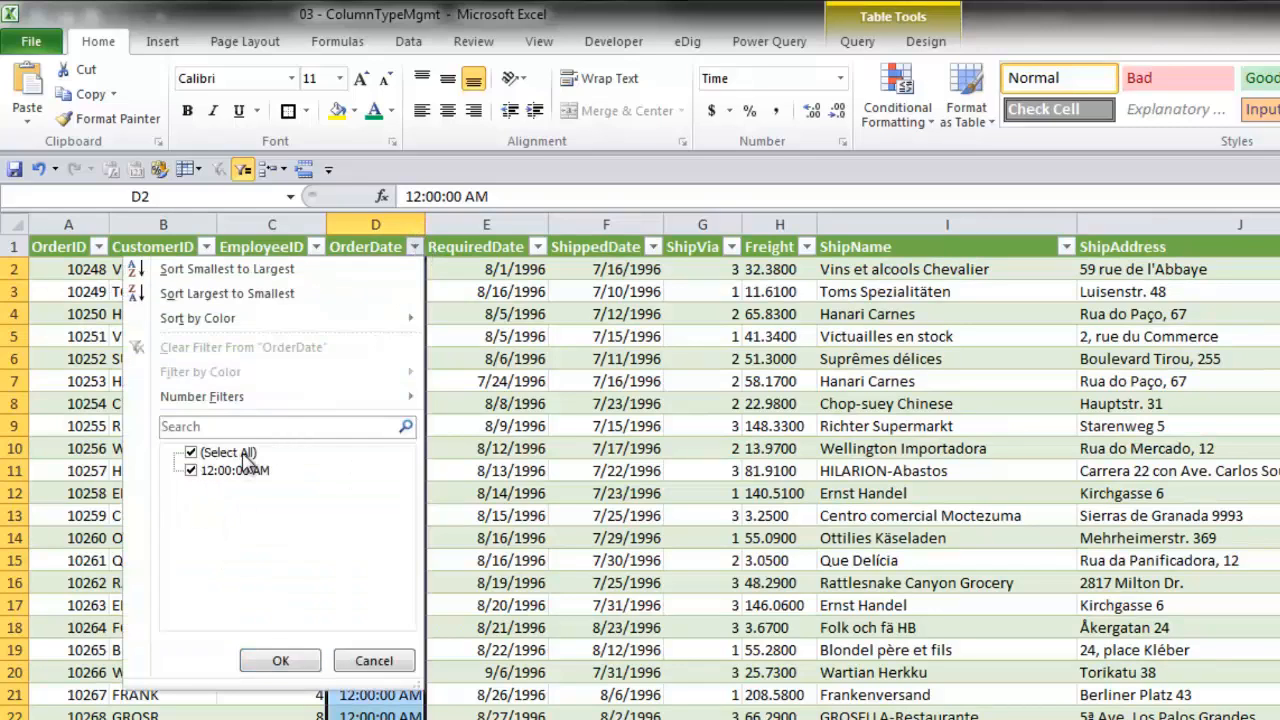
pyautogui.click(537, 247)
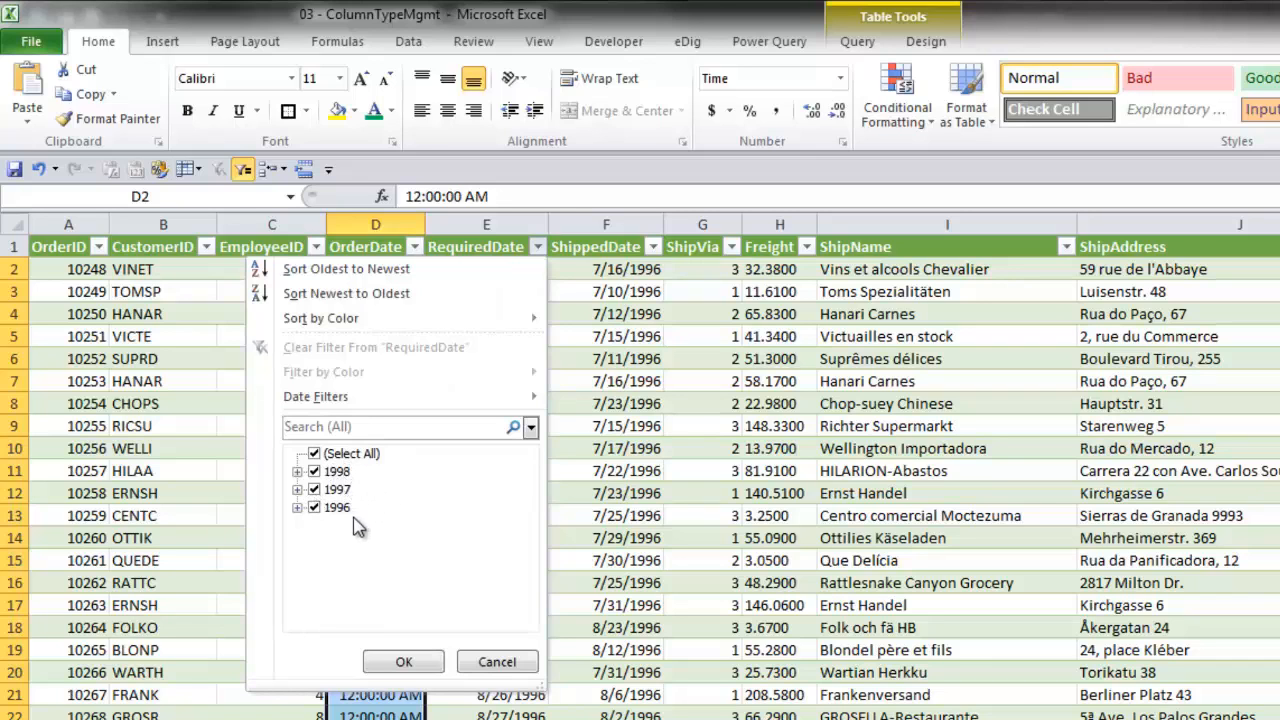
pyautogui.click(497, 662)
pyautogui.click(98, 247)
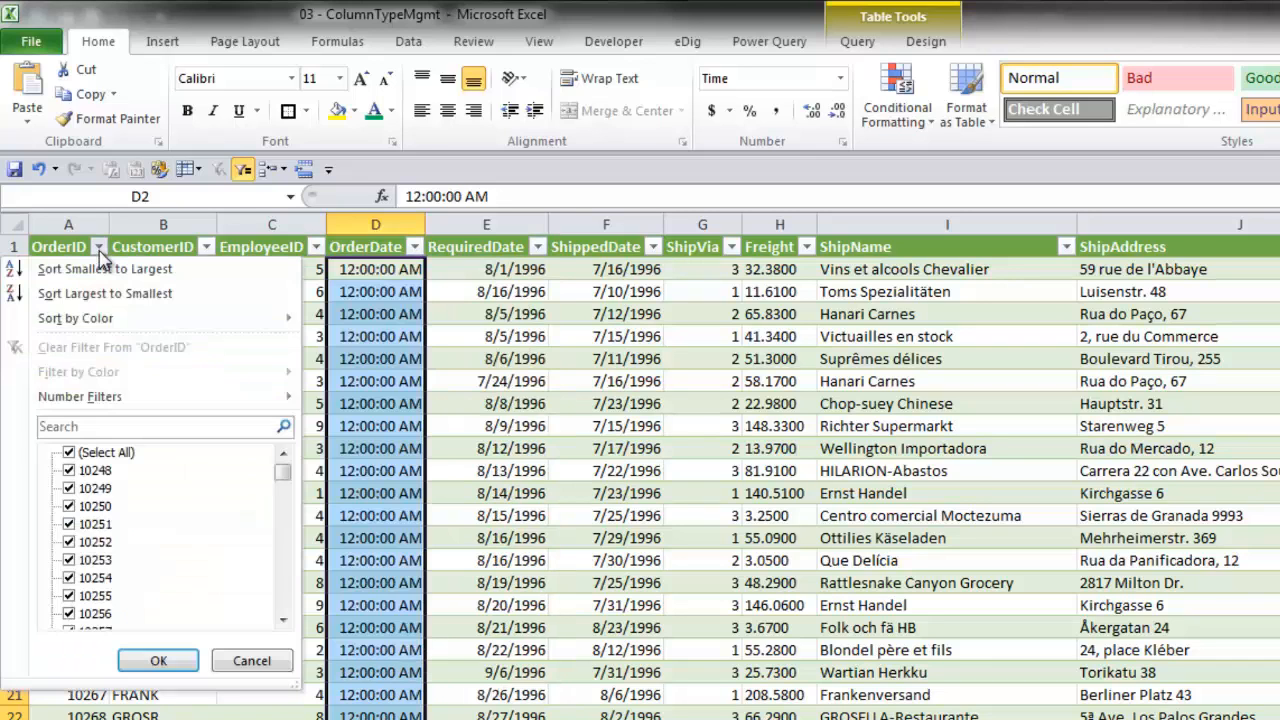
# Inspect the number filter options offered for the OrderID and EmployeeID columns of the loaded orders
pyautogui.moveTo(100, 396)
pyautogui.press('Escape')
pyautogui.press('Escape')
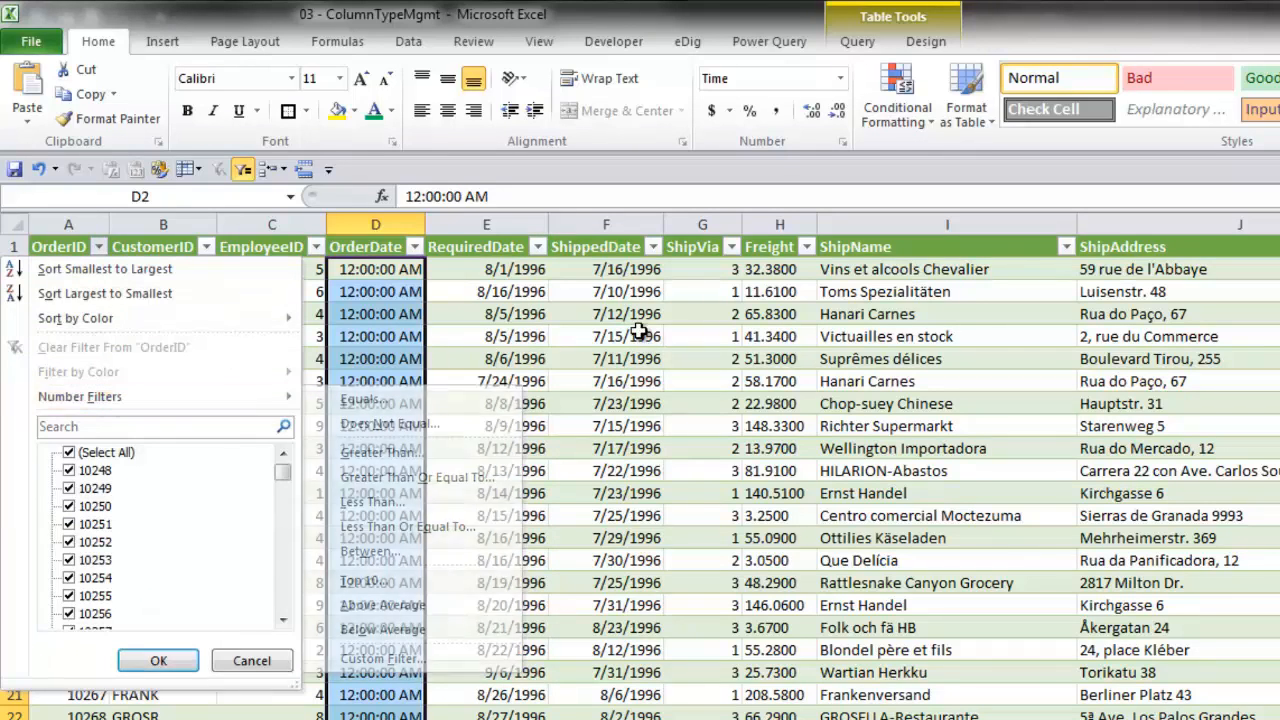
pyautogui.click(316, 247)
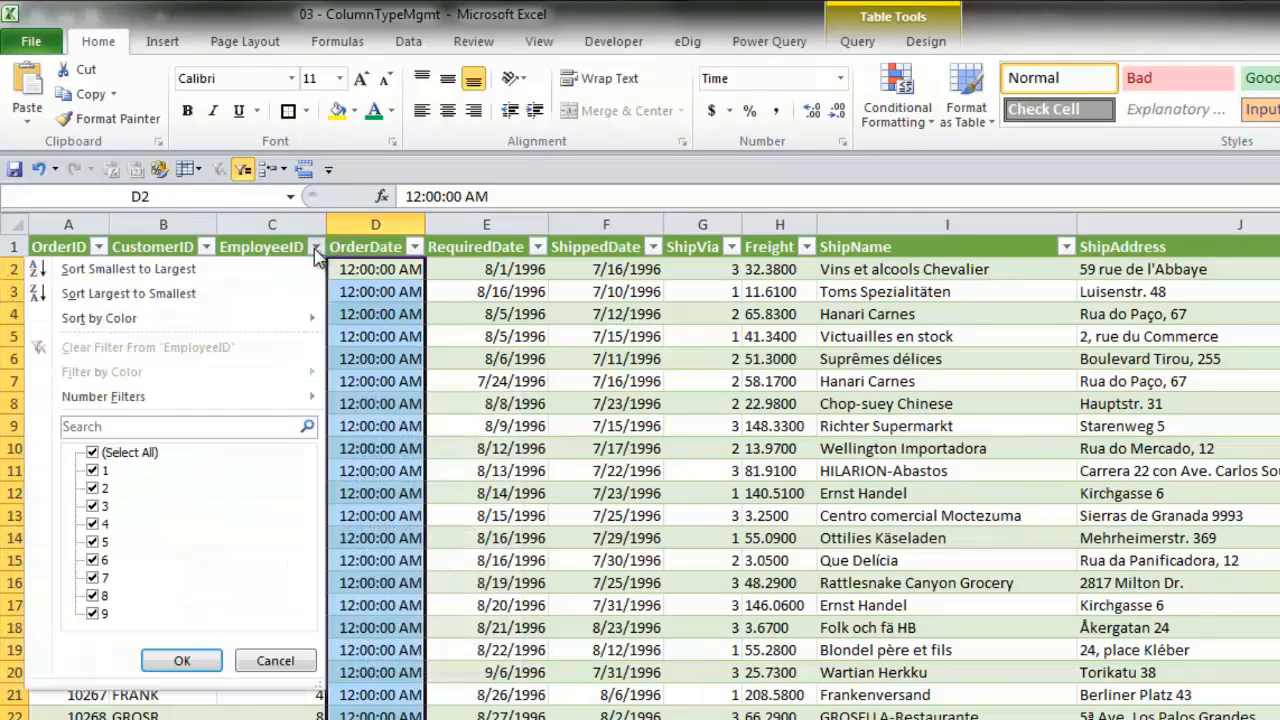
pyautogui.moveTo(206, 400)
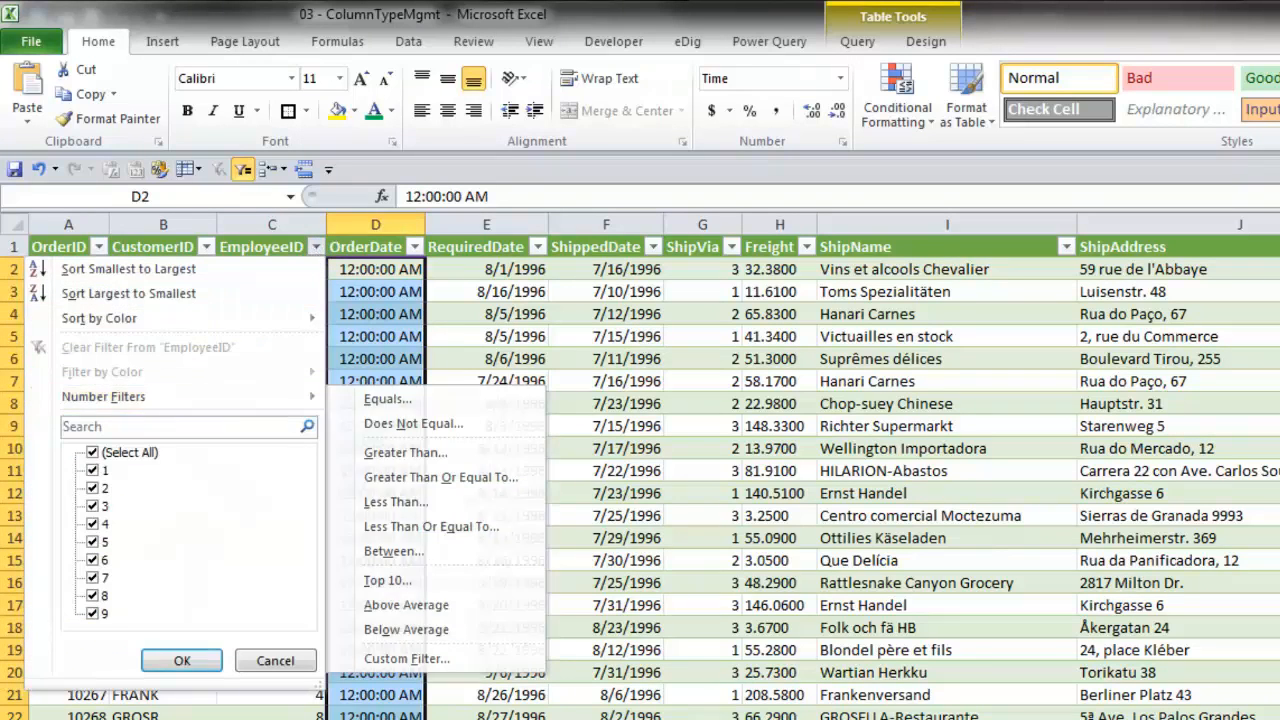
pyautogui.press('Escape')
pyautogui.press('Escape')
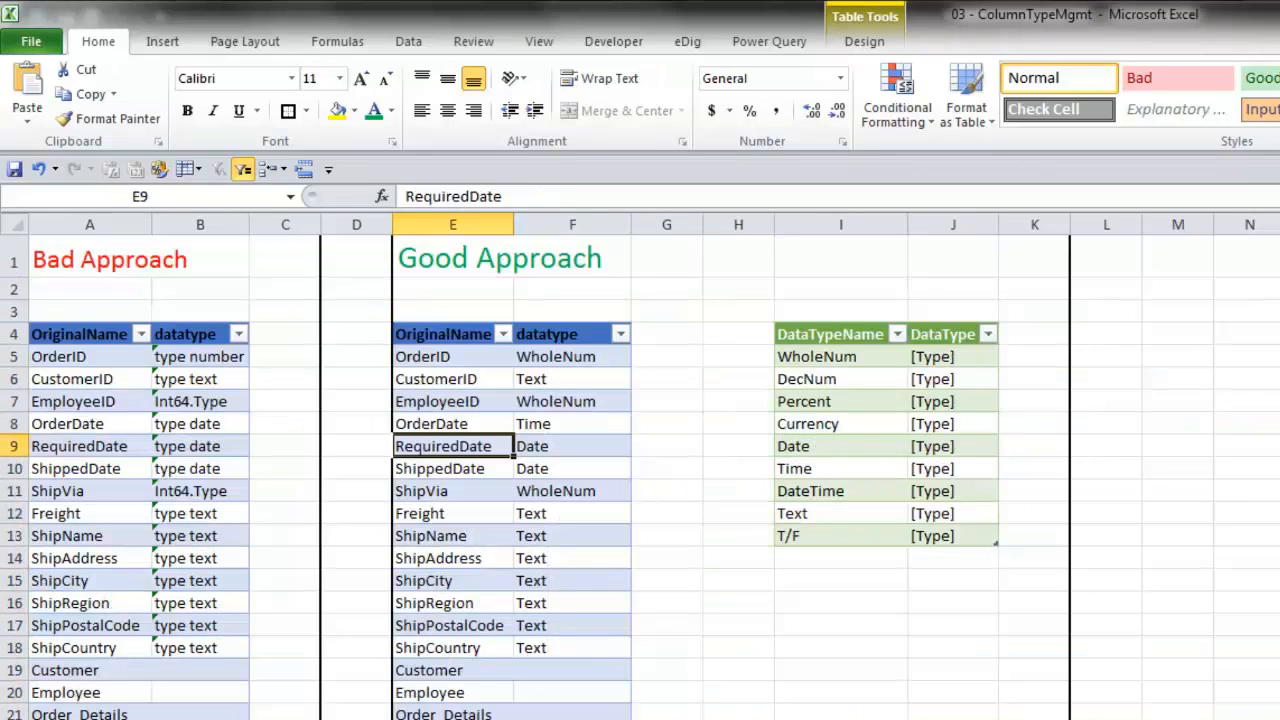
# In the Good Approach table, set the datatype of OrderDate to Date and of OrderID and EmployeeID to Text
pyautogui.click(566, 431)
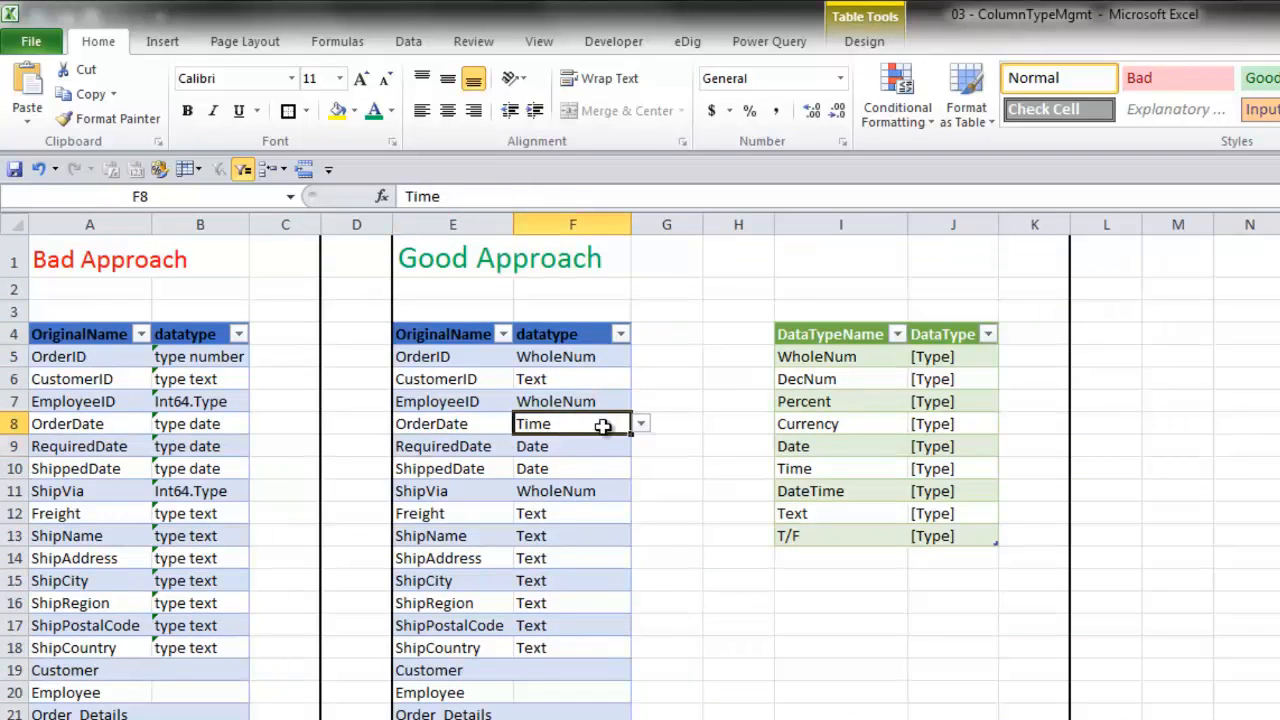
pyautogui.click(641, 426)
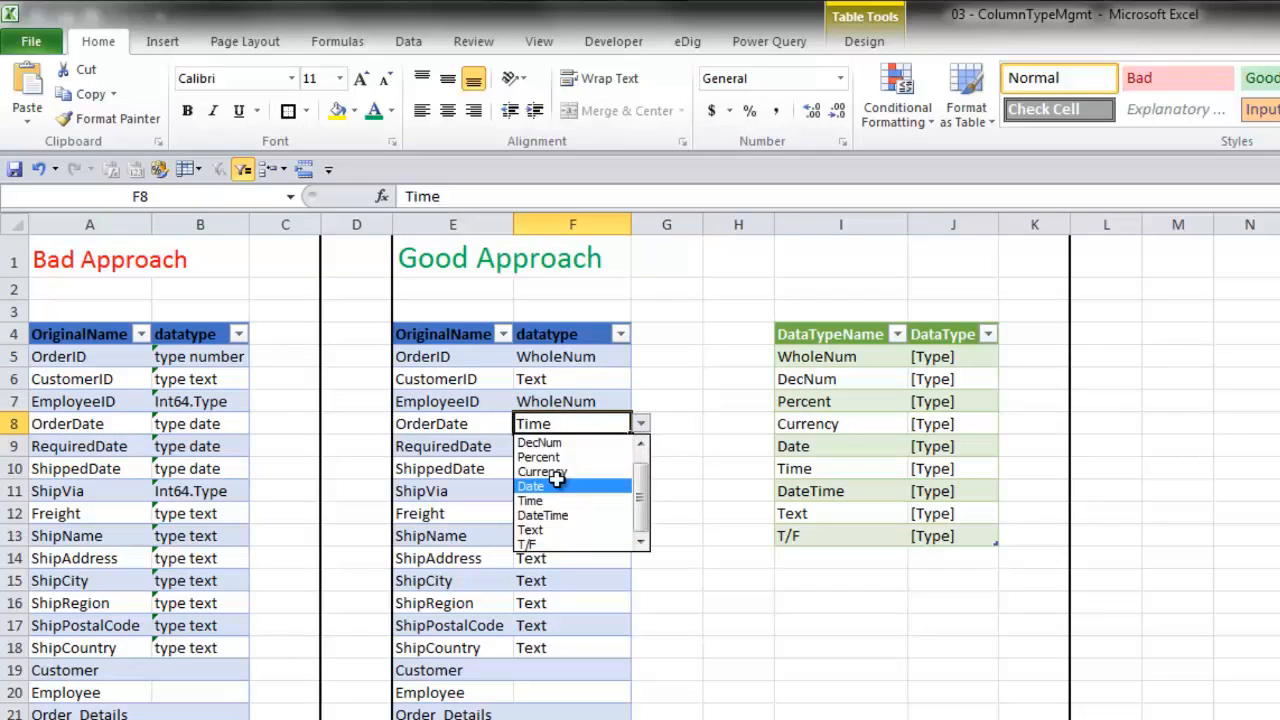
pyautogui.click(556, 486)
pyautogui.click(590, 352)
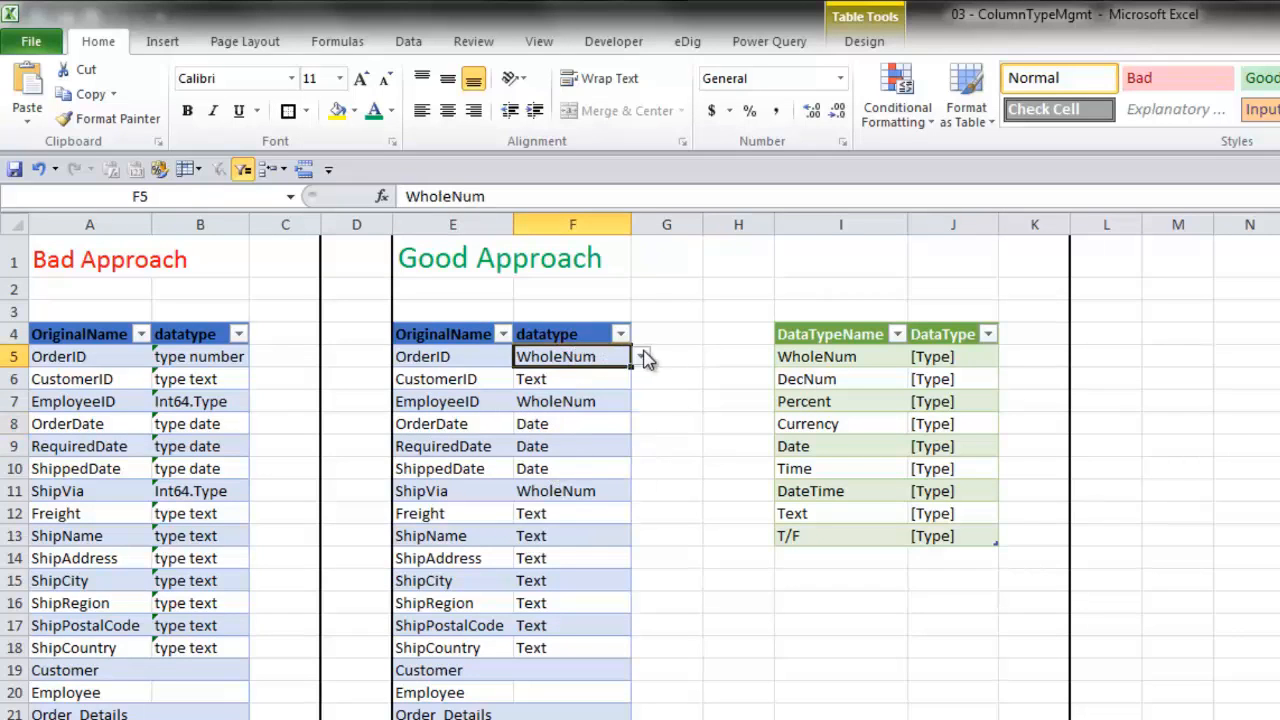
pyautogui.click(641, 357)
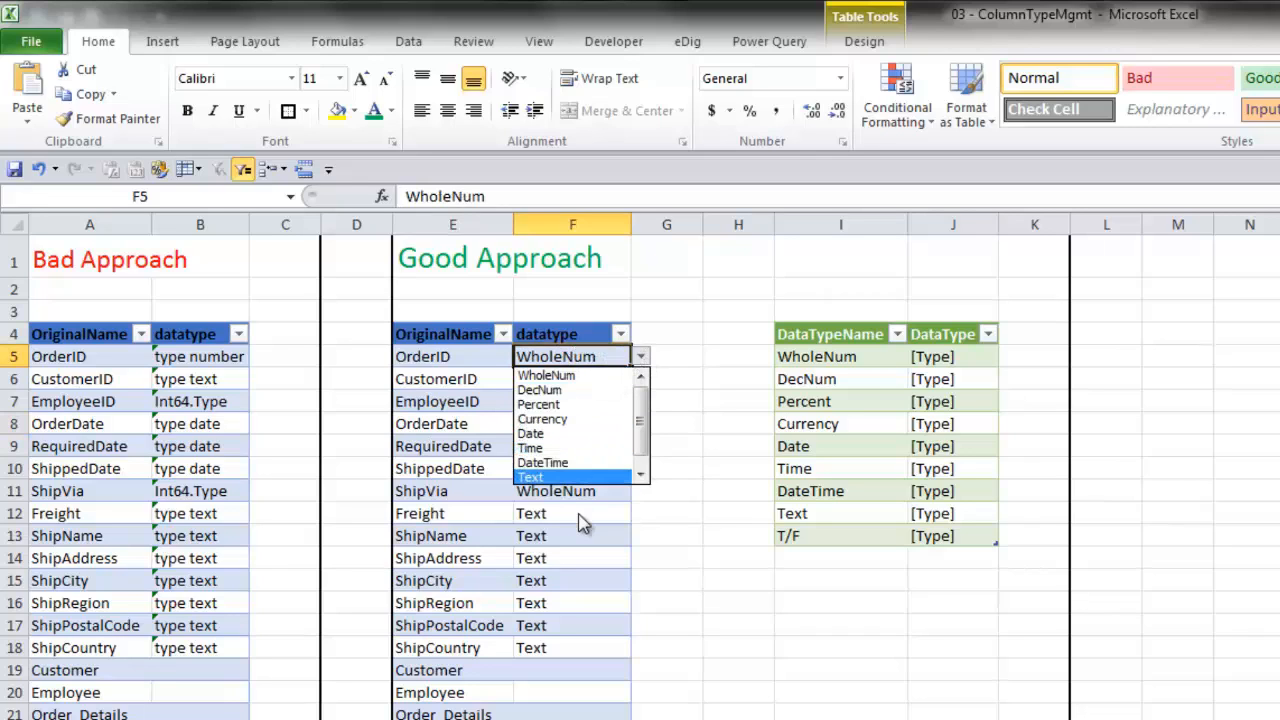
pyautogui.click(558, 476)
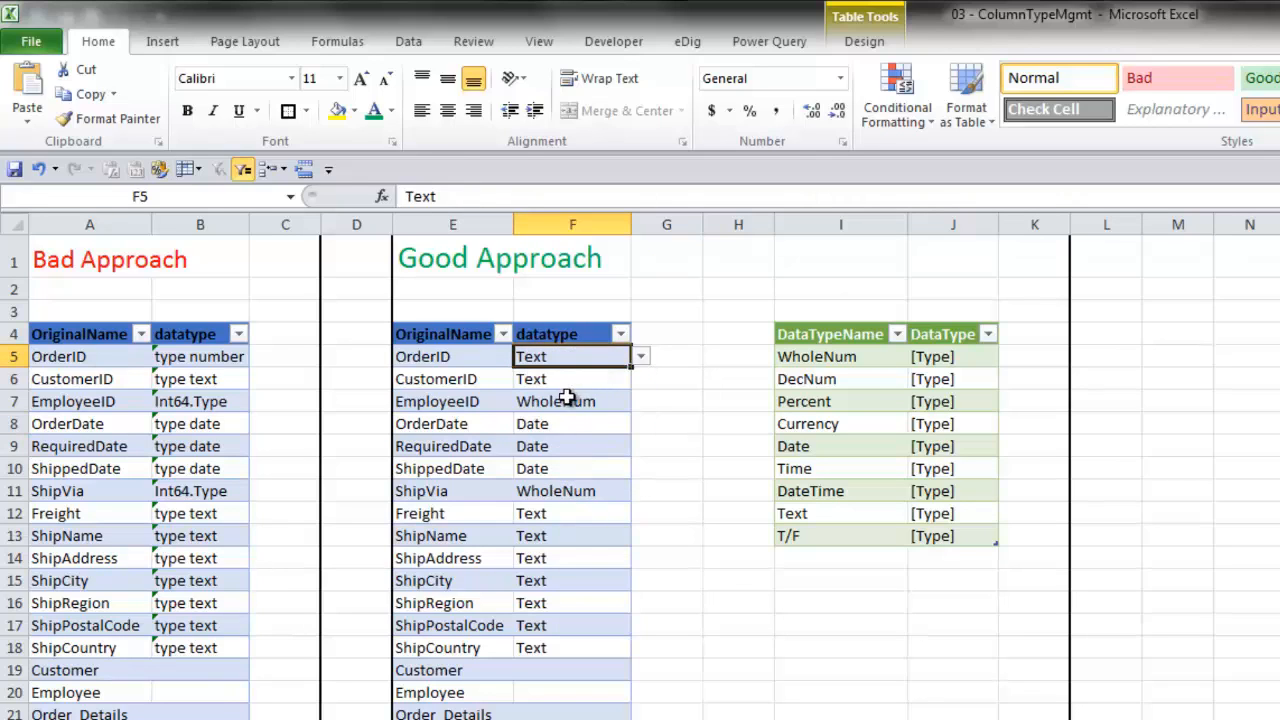
pyautogui.click(567, 400)
pyautogui.click(641, 401)
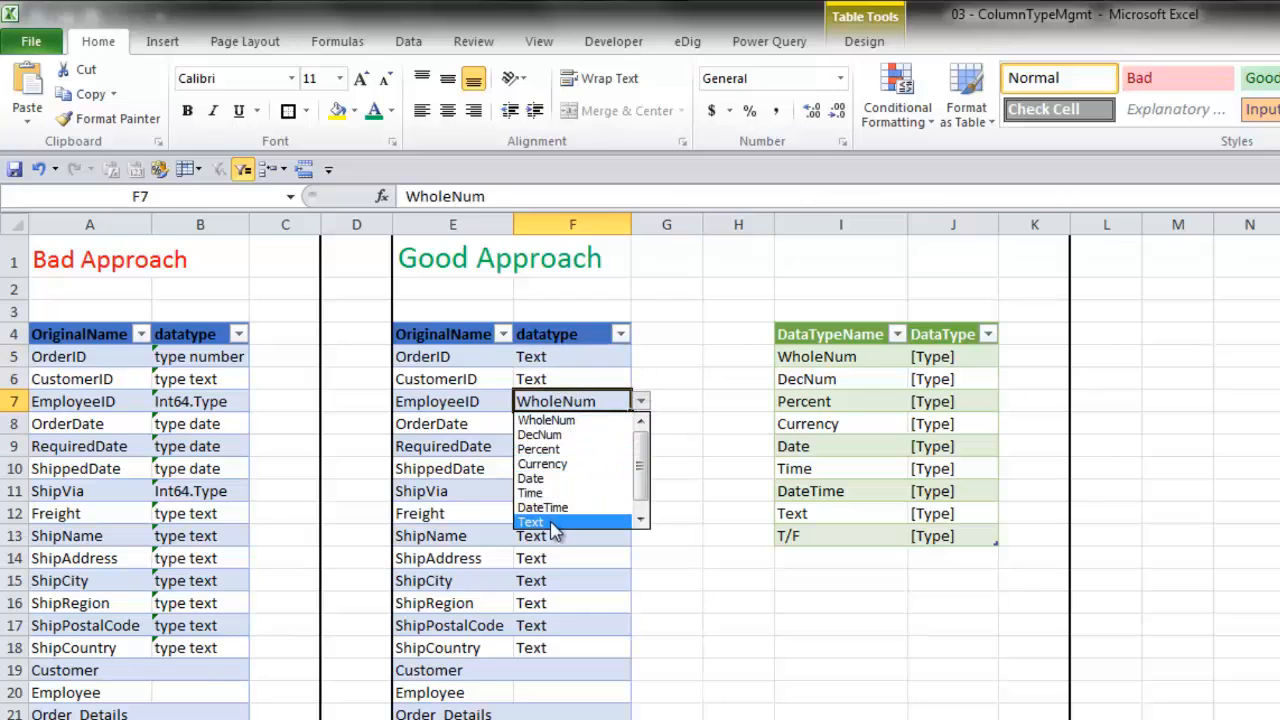
pyautogui.click(549, 522)
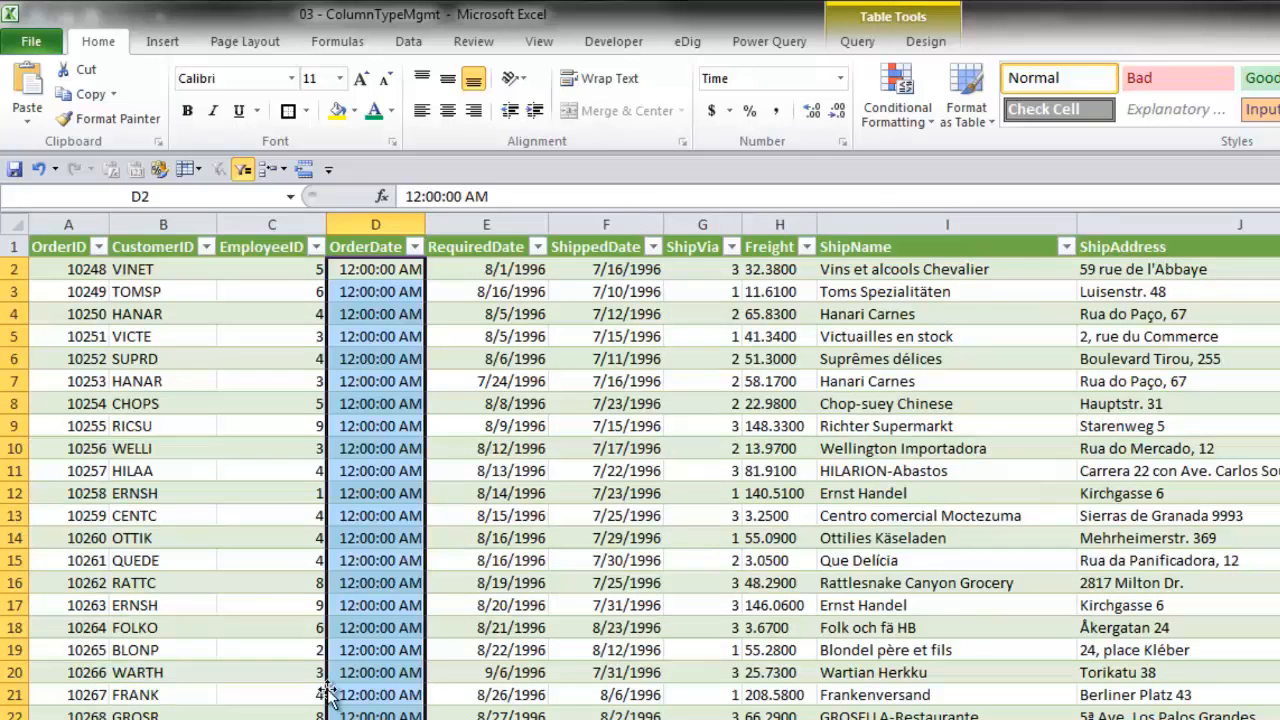
# Refresh the loaded orders table so it picks up the changed datatypes, and select a cell in the OrderDate column
pyautogui.rightClick(314, 627)
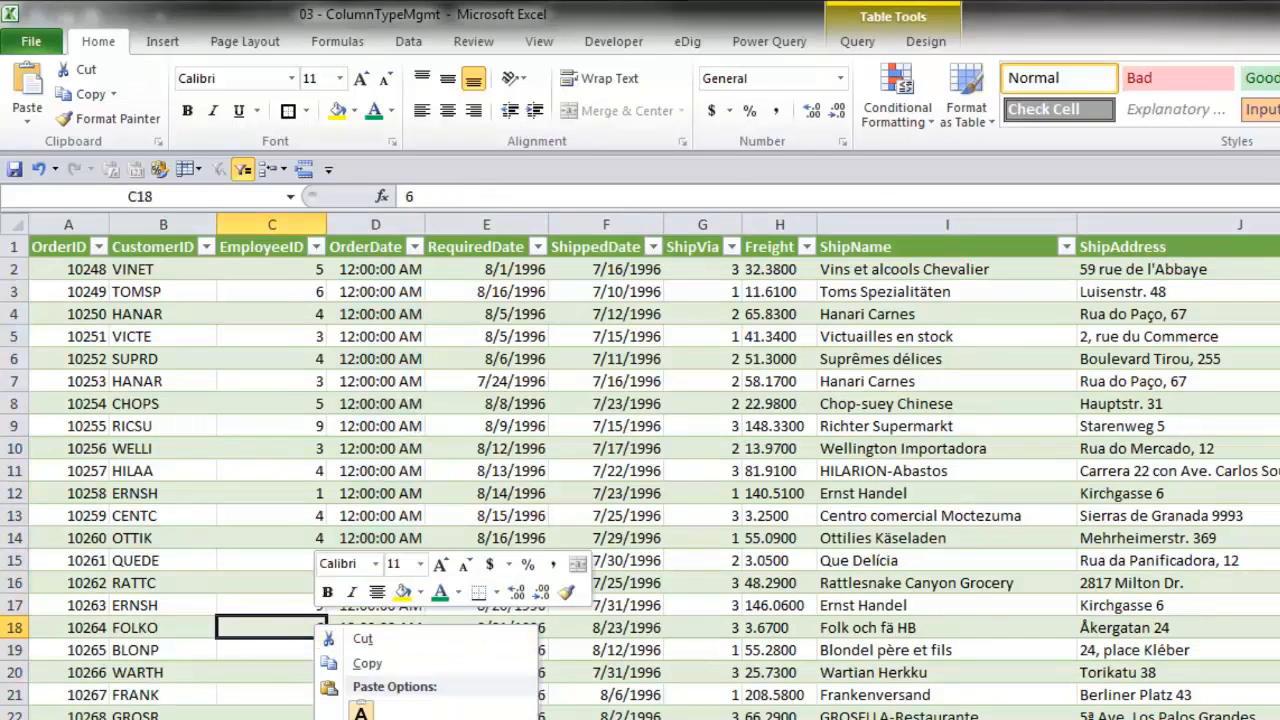
pyautogui.click(378, 719)
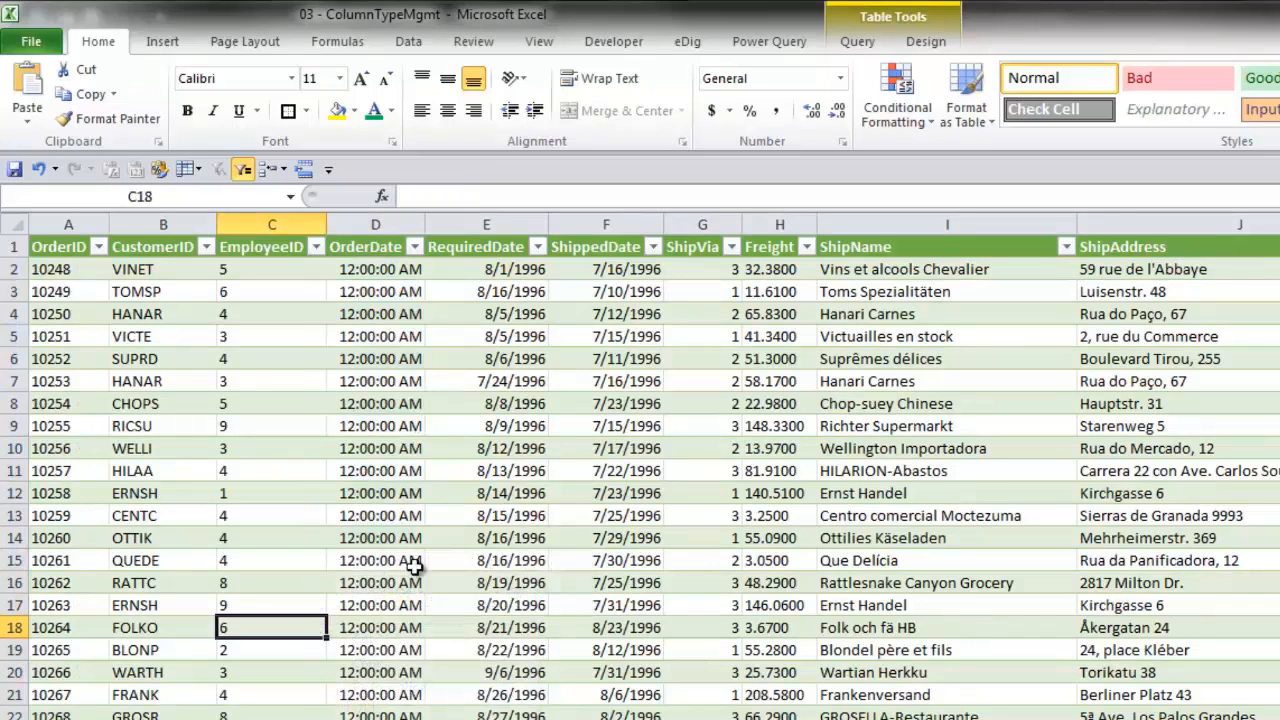
pyautogui.click(376, 233)
pyautogui.click(368, 313)
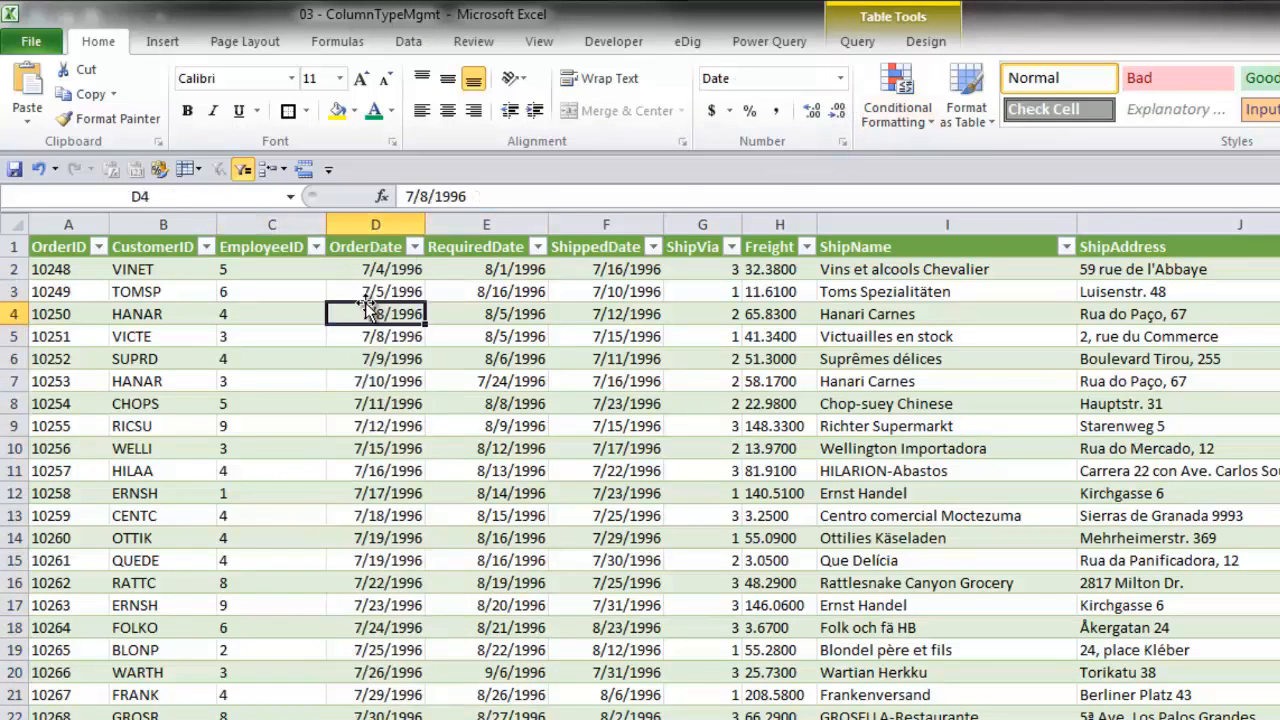
# Check the OrderID values, and examine the text filter options of the OrderID and EmployeeID columns
pyautogui.moveTo(78, 268); pyautogui.dragTo(74, 343)
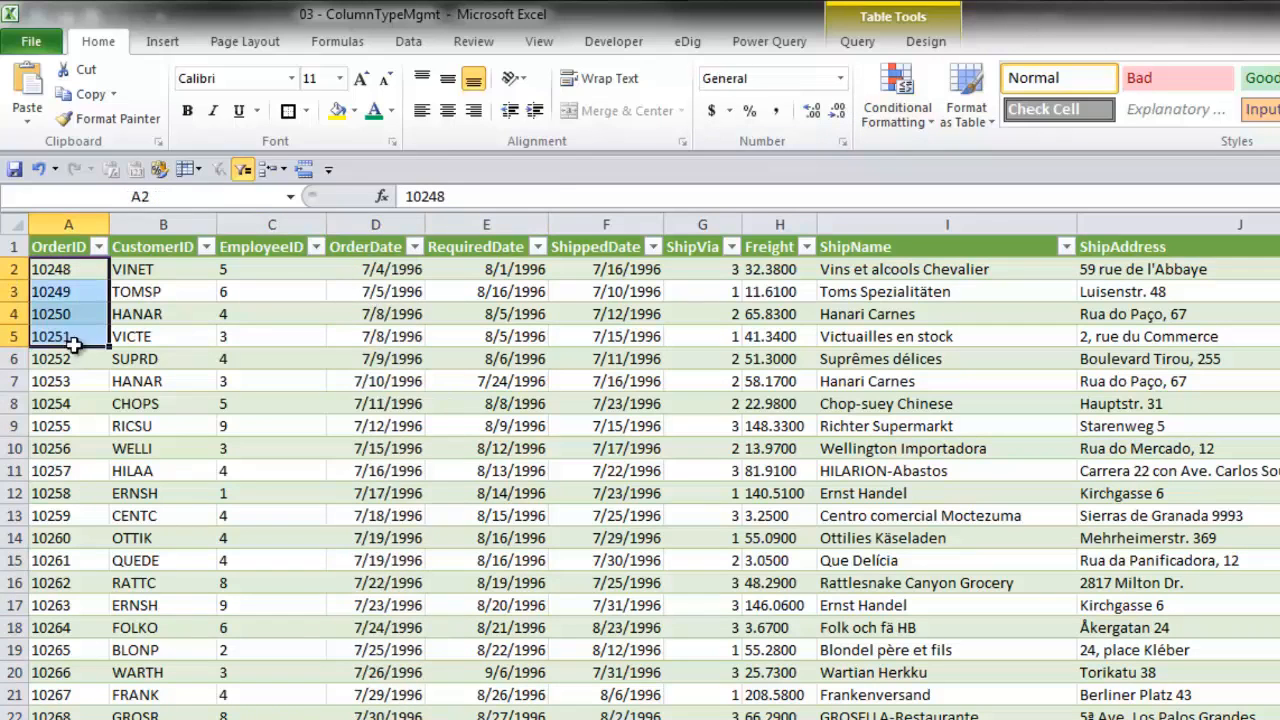
pyautogui.click(99, 247)
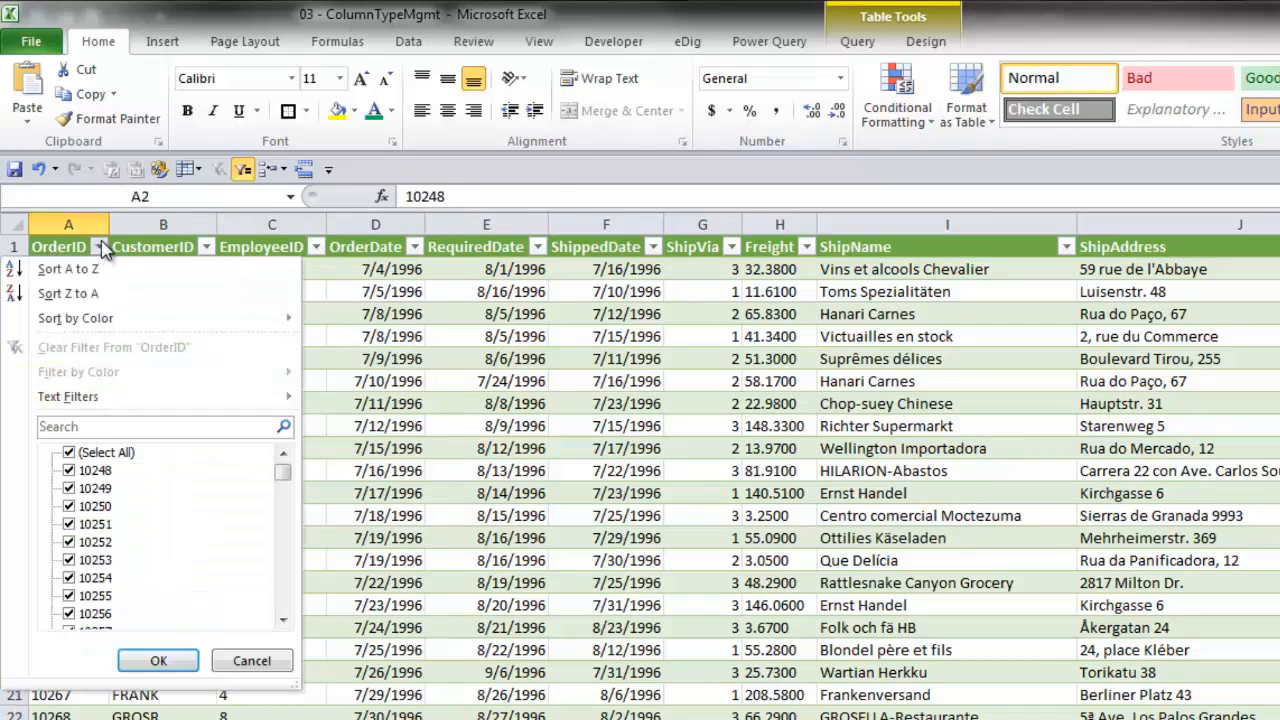
pyautogui.moveTo(28, 400)
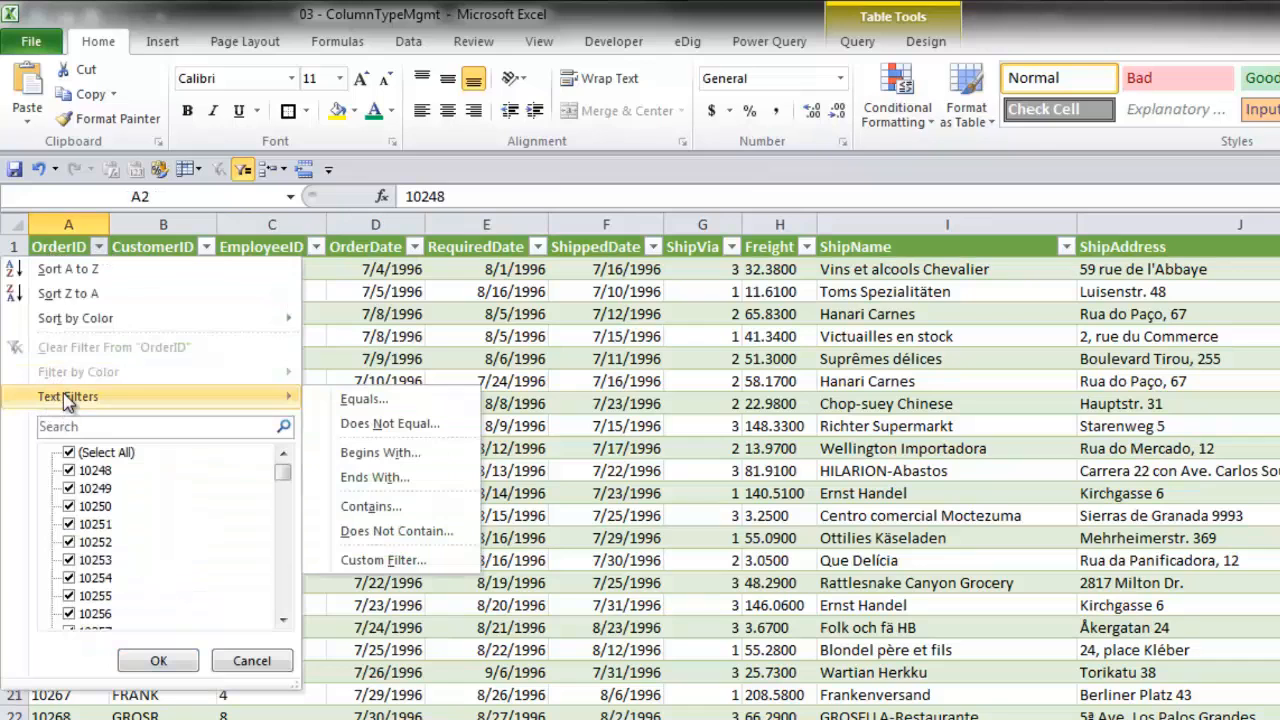
pyautogui.click(362, 316)
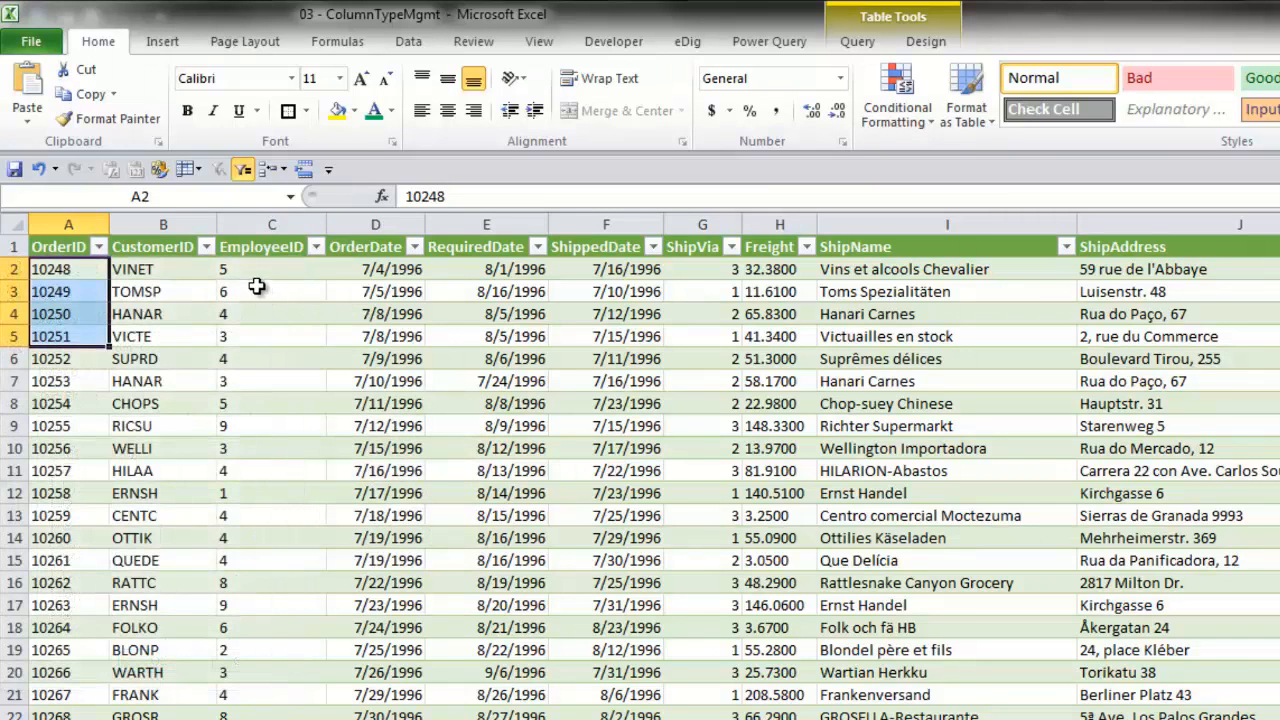
pyautogui.click(321, 259)
pyautogui.click(316, 247)
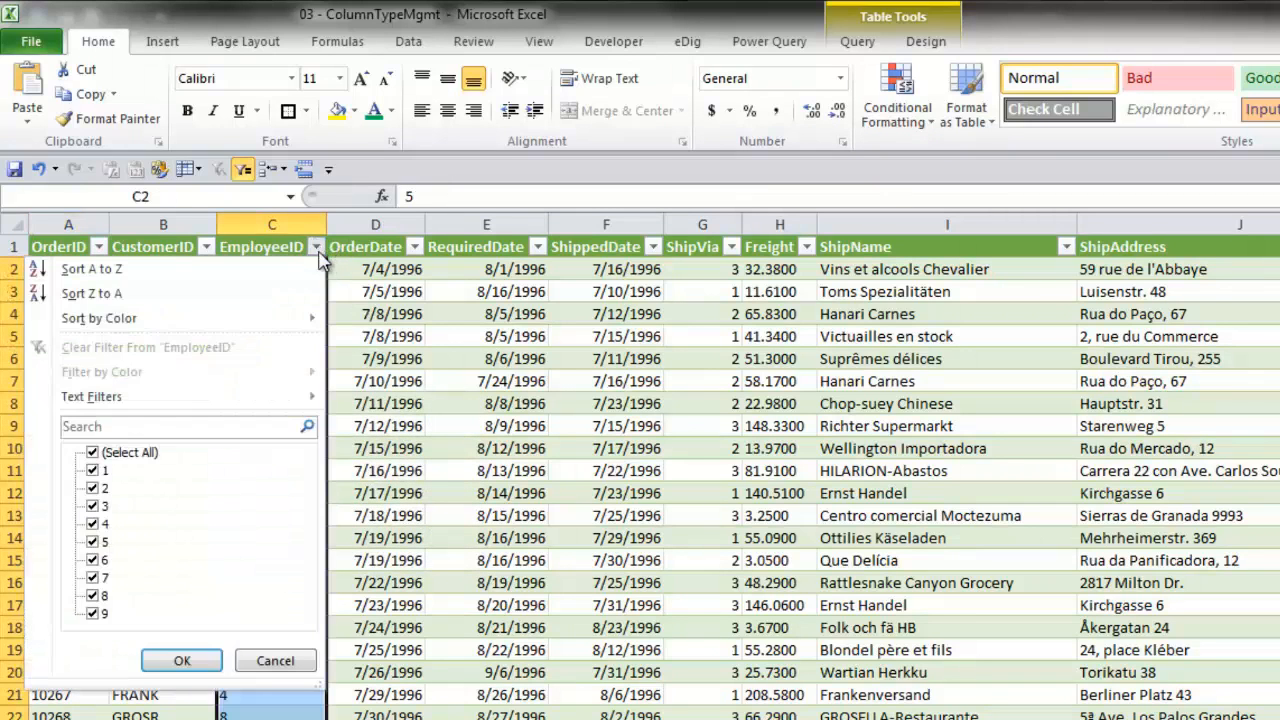
pyautogui.moveTo(90, 400)
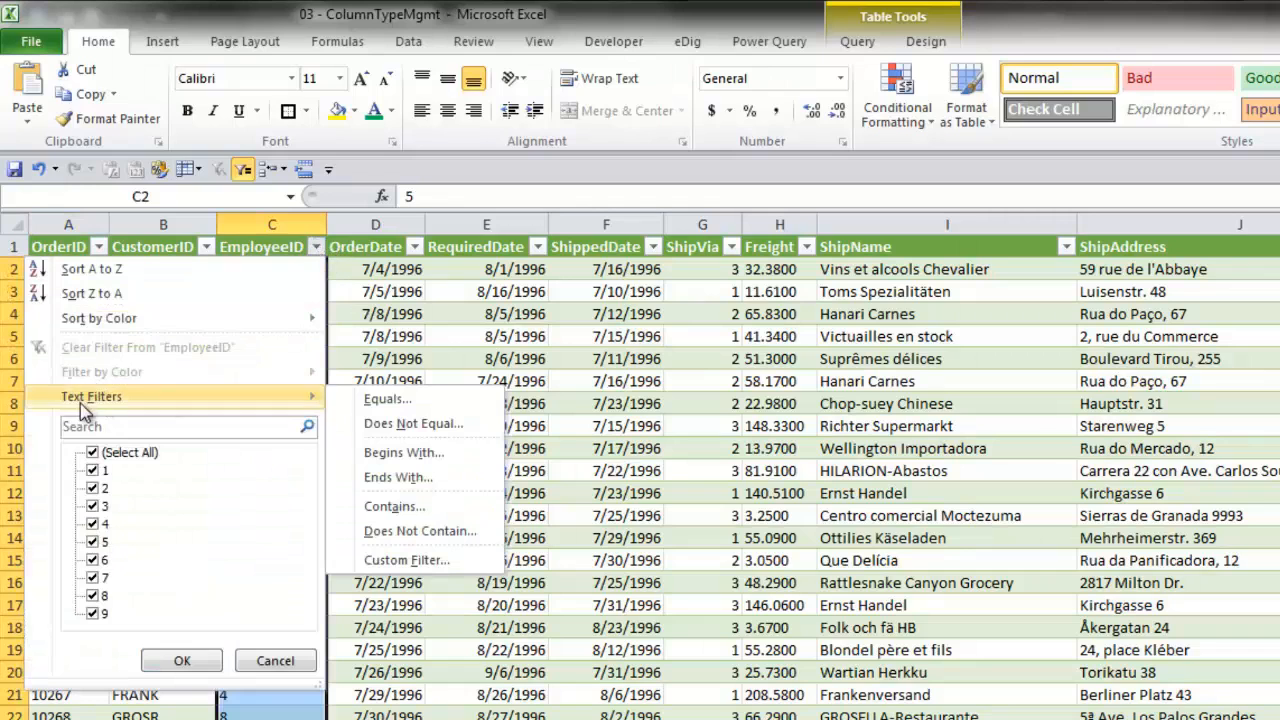
# Examine the filter lists of the OrderDate and RequiredDate columns, and close them without filtering
pyautogui.click(414, 248)
pyautogui.click(414, 248)
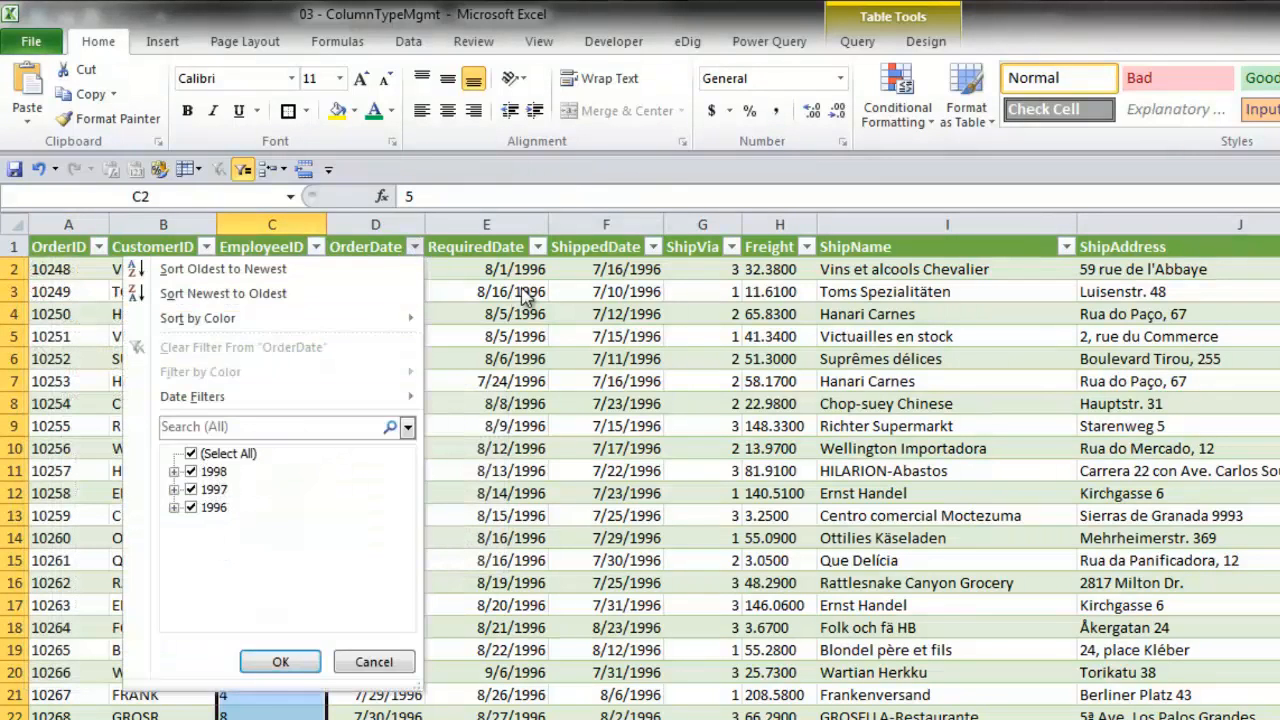
pyautogui.click(537, 247)
pyautogui.click(537, 247)
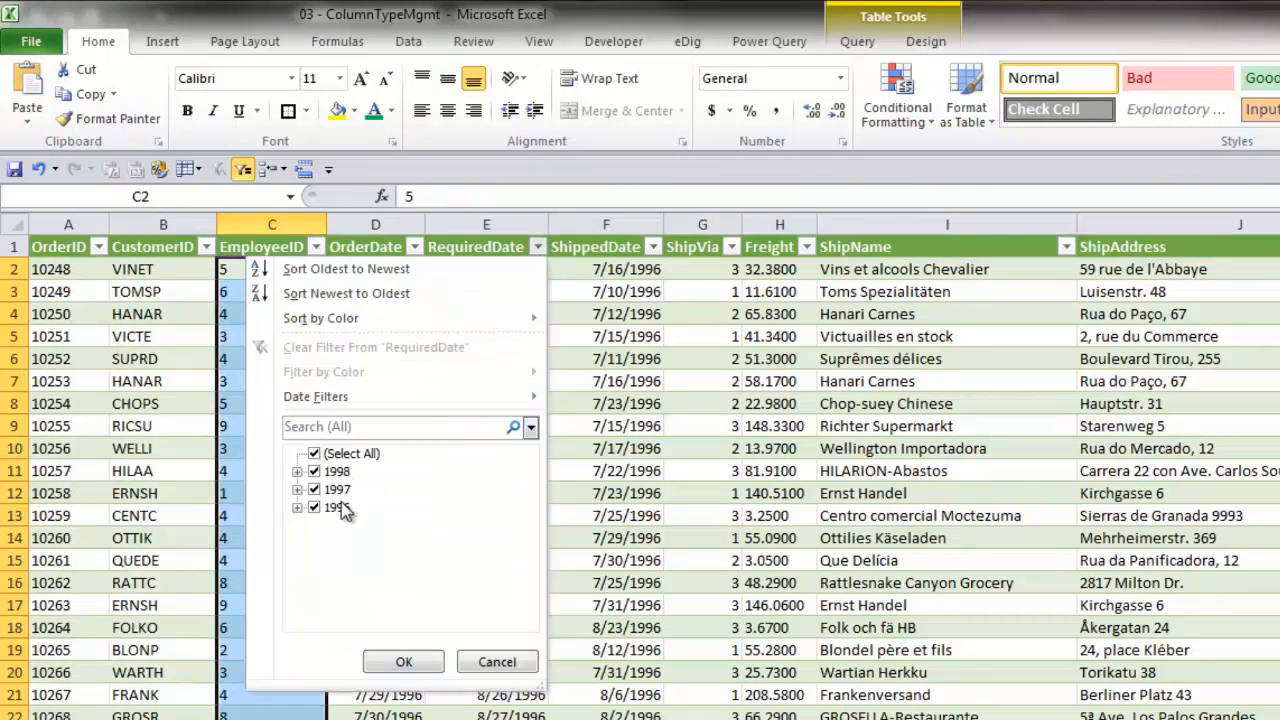
pyautogui.click(586, 375)
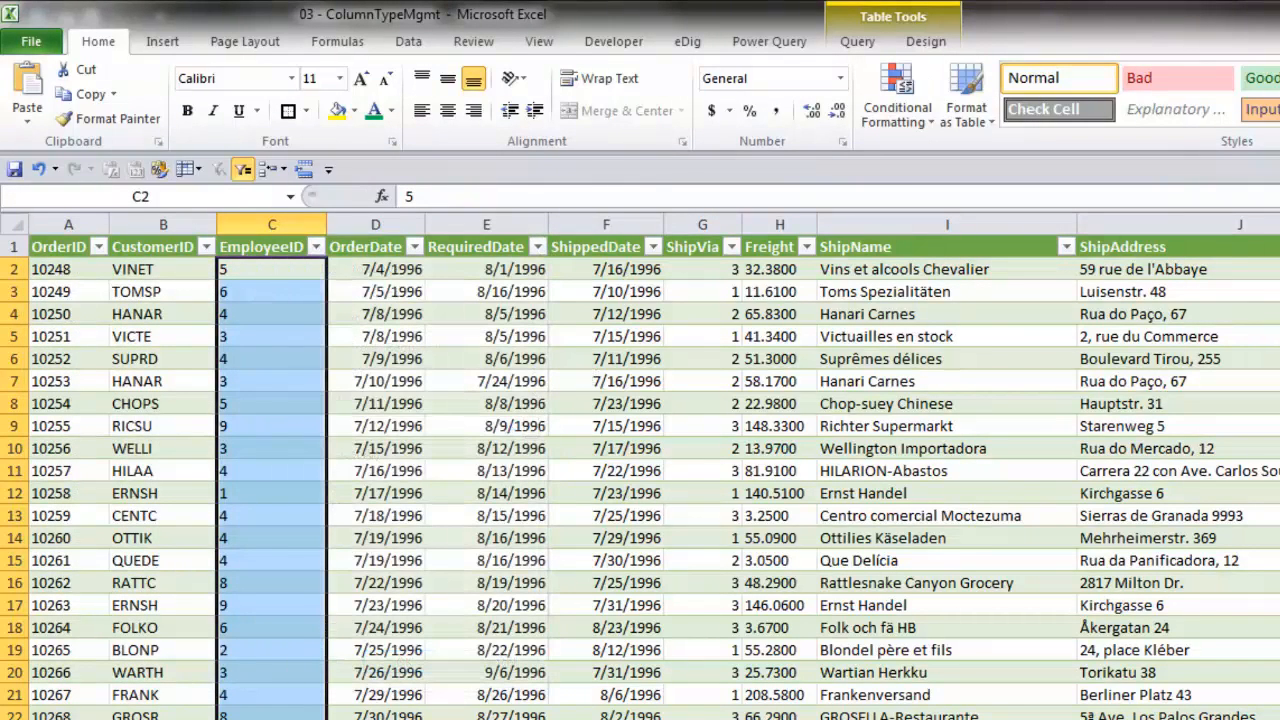
# Back in the Good Approach table, copy EmployeeID's Text datatype to the OrderDate, RequiredDate, ShippedDate and ShipVia rows
pyautogui.hotkey('ctrl', 'pageup')
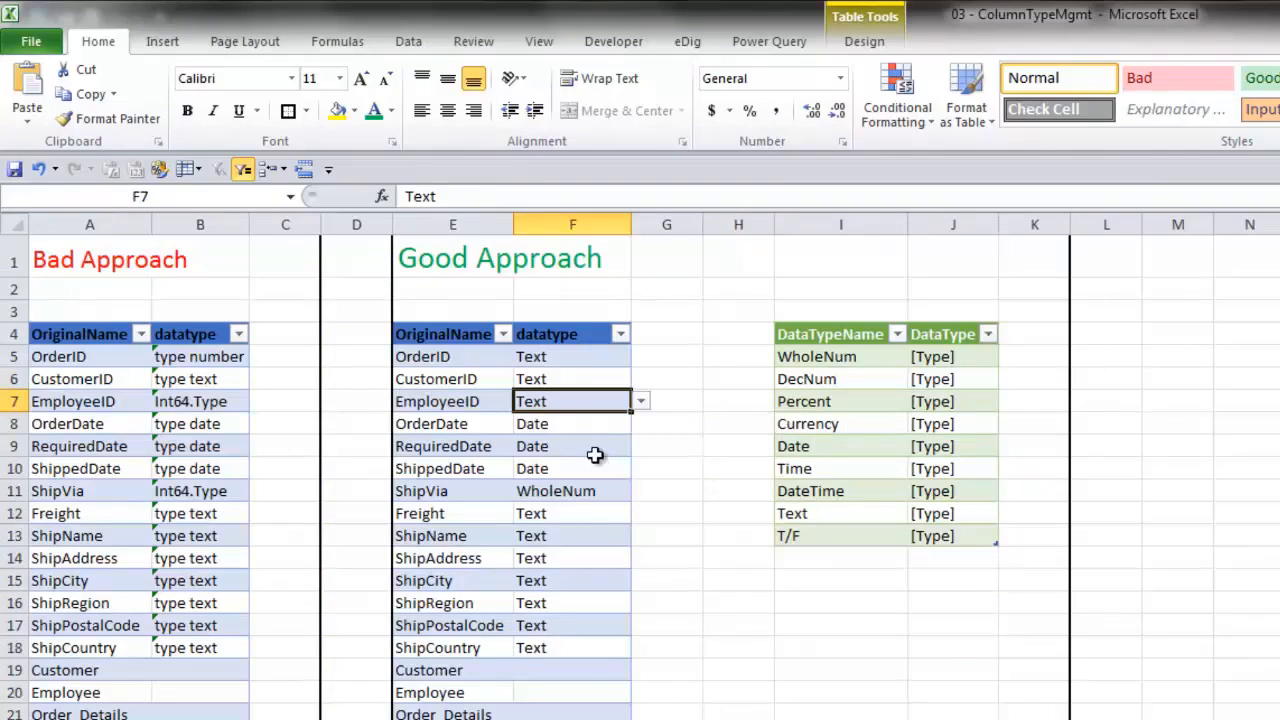
pyautogui.hotkey('ctrl', 'c')
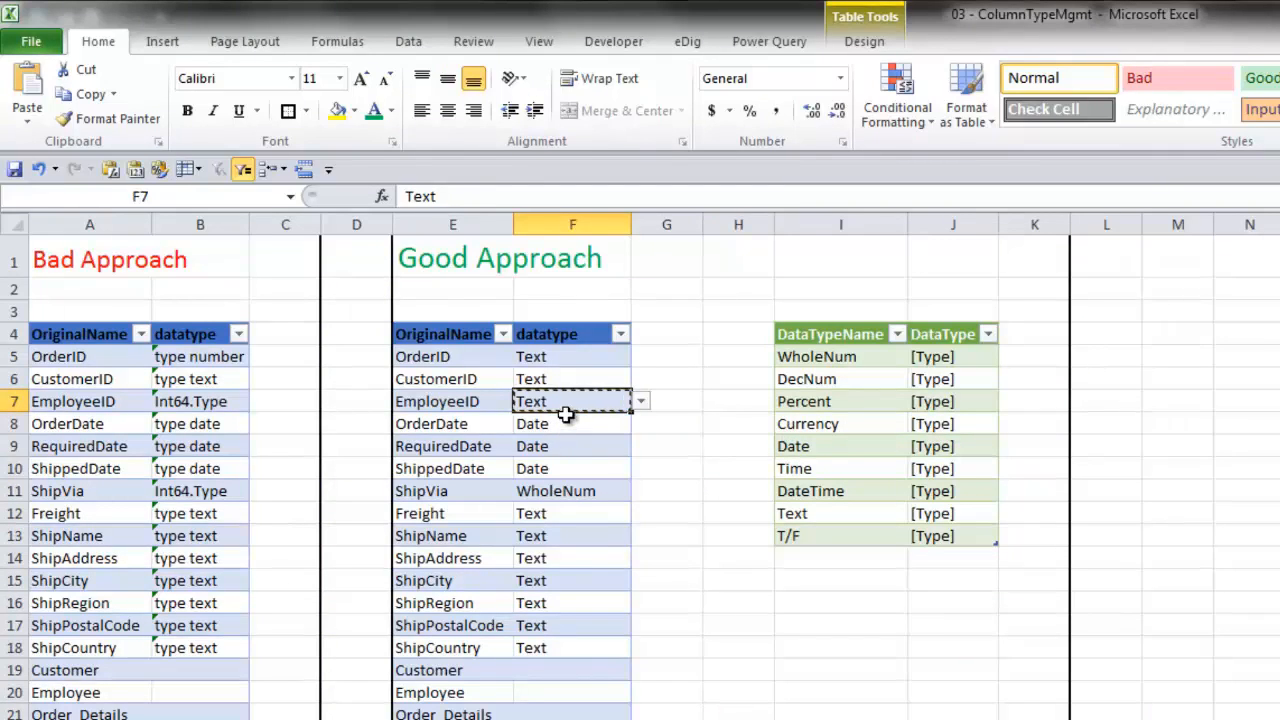
pyautogui.press('Down')
pyautogui.hotkey('ctrl', 'v')
pyautogui.press('Down')
pyautogui.hotkey('ctrl', 'v')
pyautogui.press('Down')
pyautogui.hotkey('ctrl', 'v')
pyautogui.press('Down')
pyautogui.hotkey('ctrl', 'v')
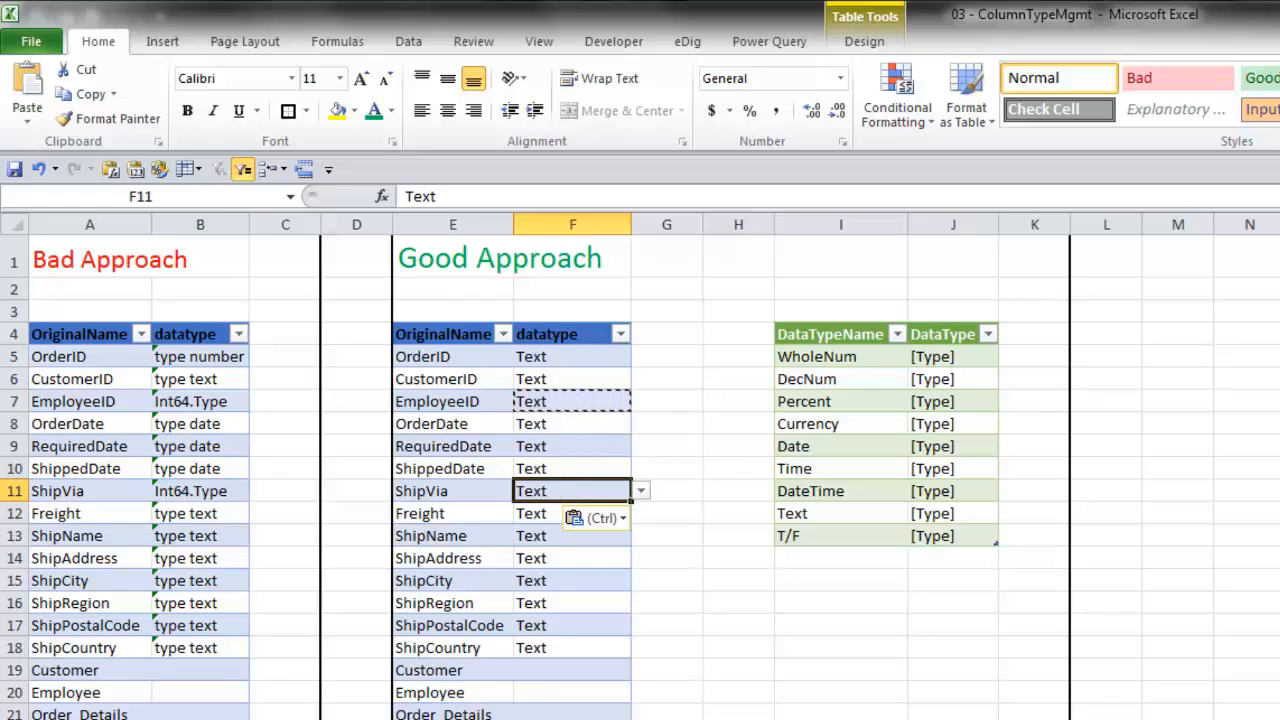
# Return to the sheet with the loaded orders and refresh the table to apply the Text datatypes
pyautogui.click(400, 718)
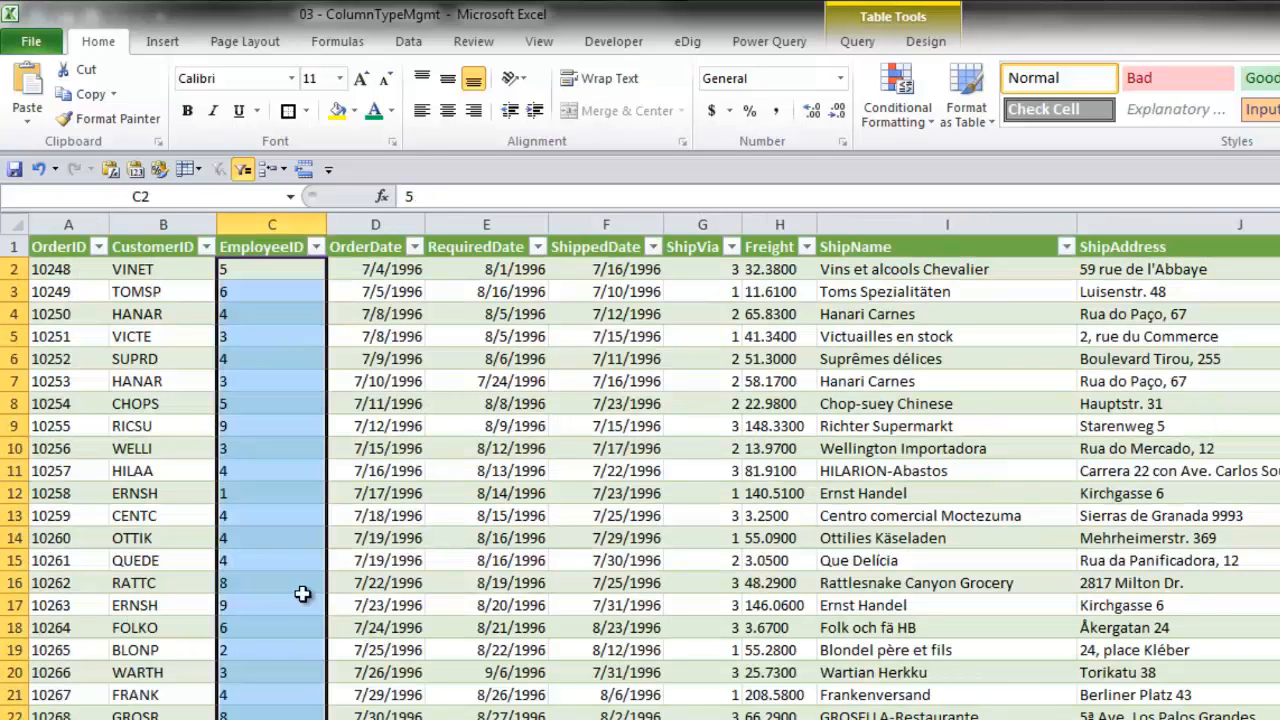
pyautogui.rightClick(303, 595)
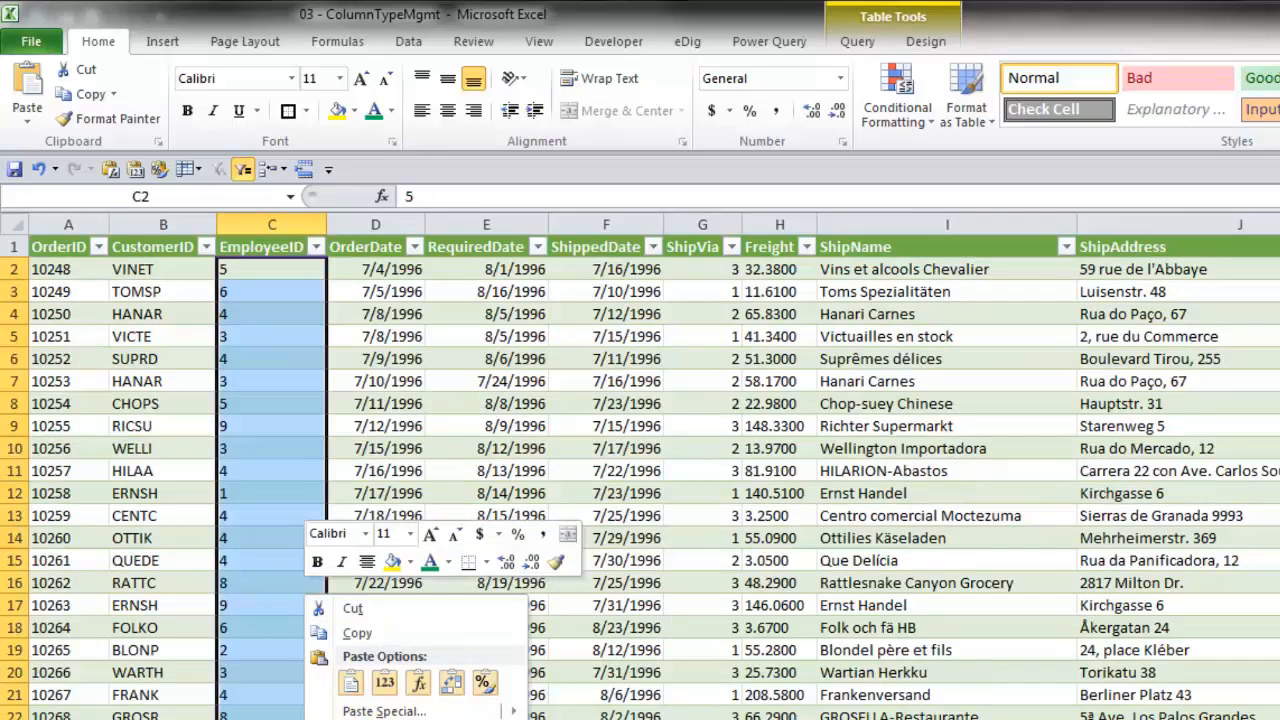
pyautogui.click(350, 718)
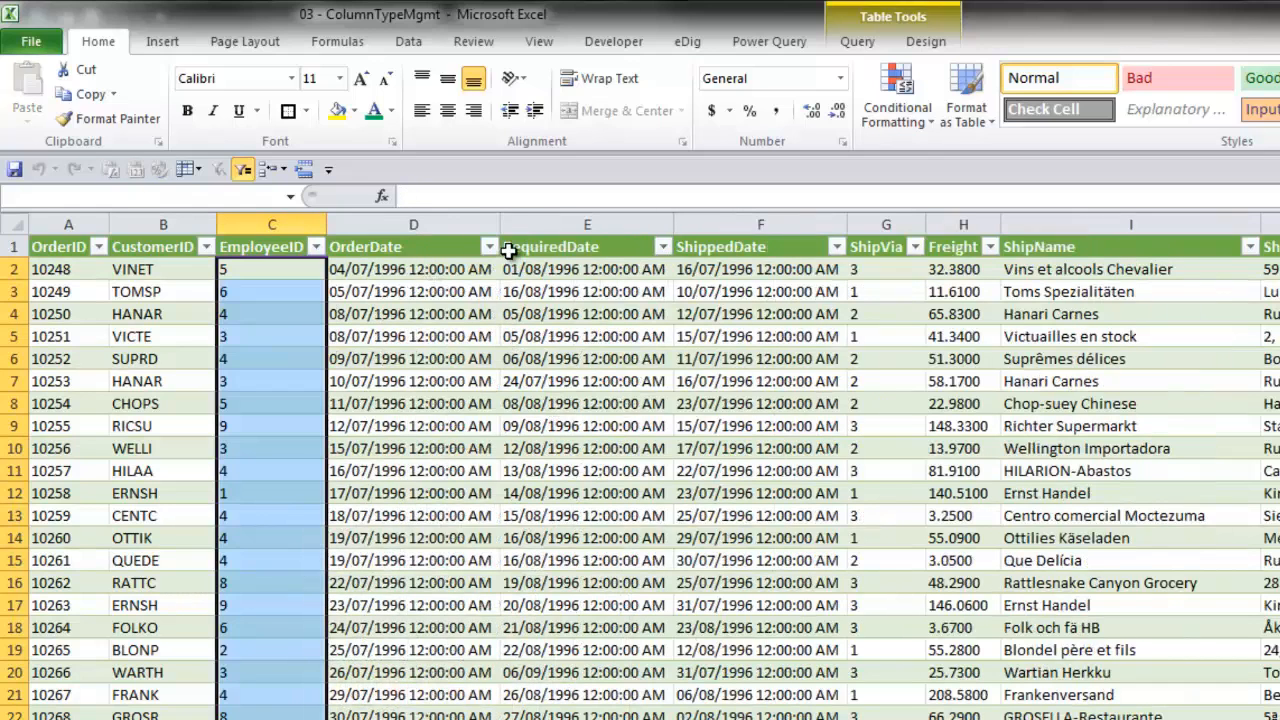
# Select the first OrderDate values, D2 to D7, and inspect the column's text filter options without applying a filter
pyautogui.moveTo(410, 268); pyautogui.dragTo(428, 381)
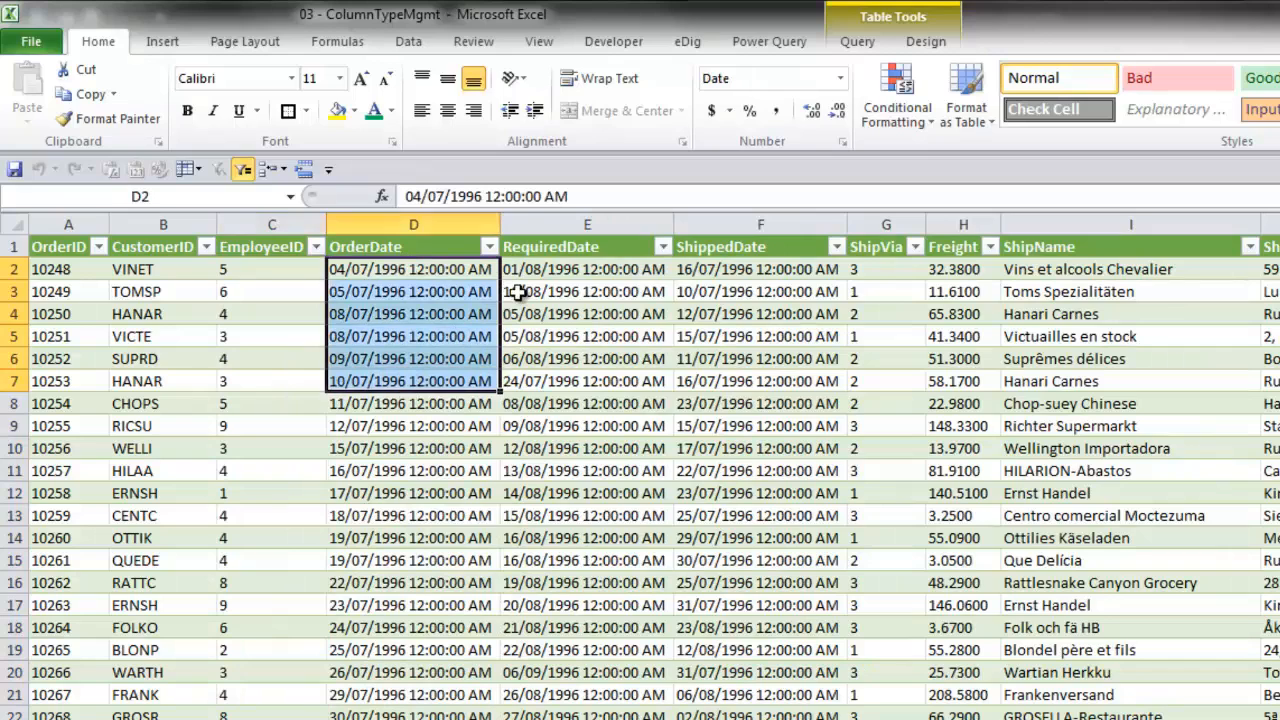
pyautogui.click(489, 246)
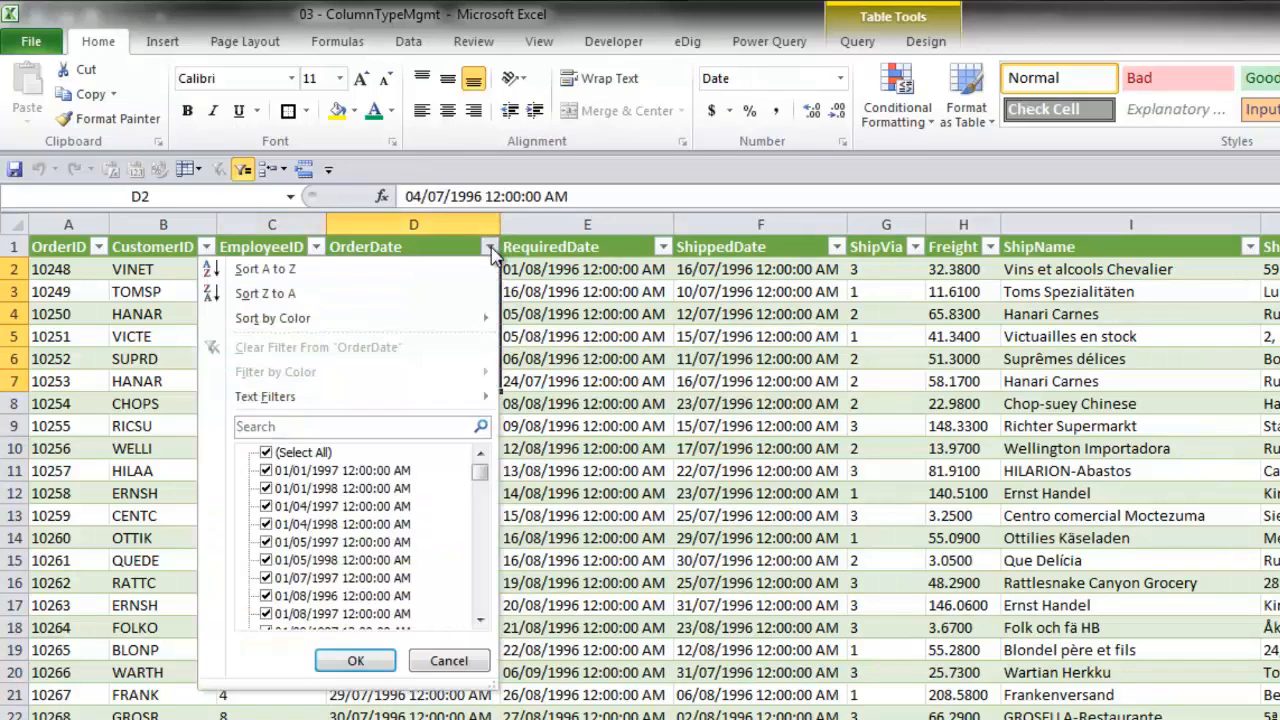
pyautogui.moveTo(275, 410)
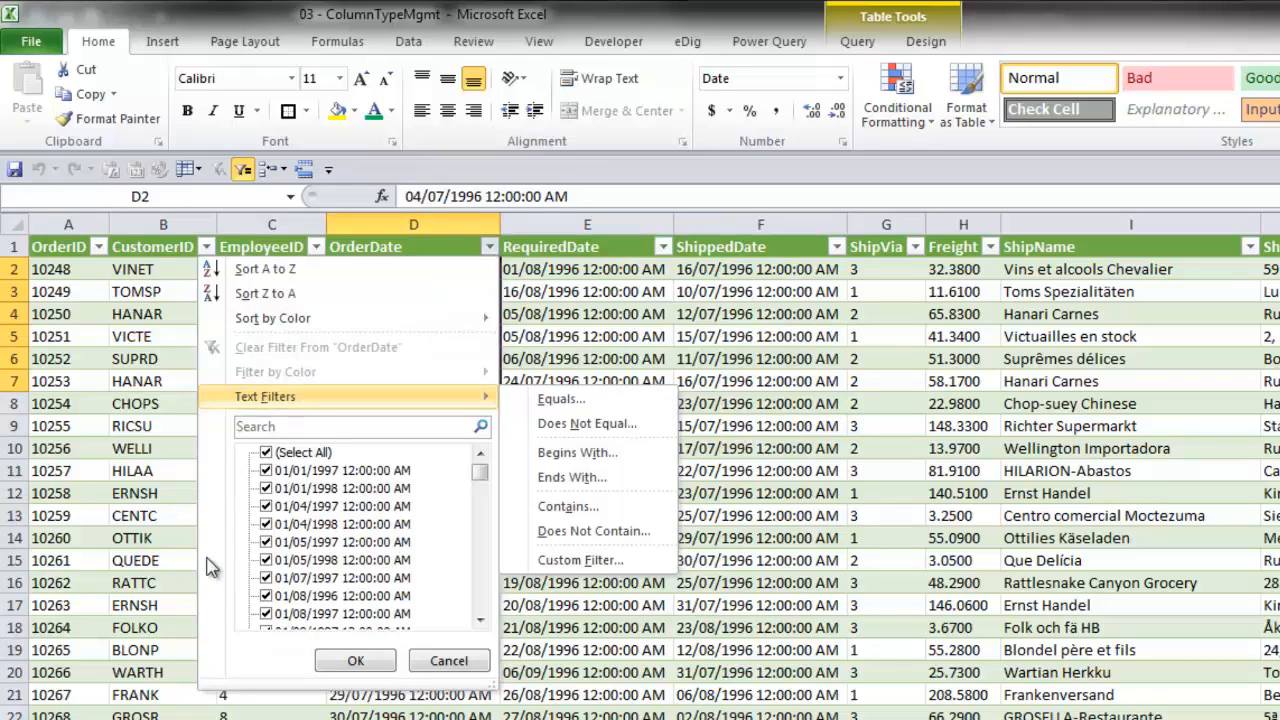
pyautogui.click(181, 535)
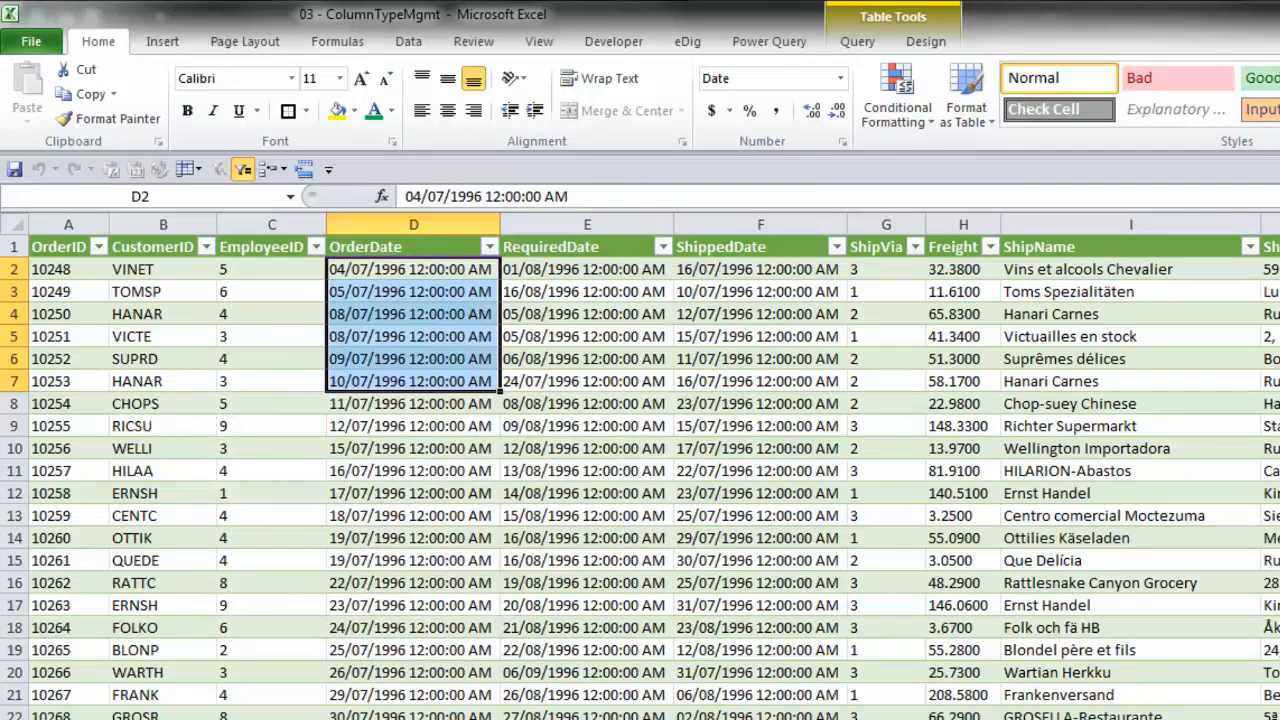